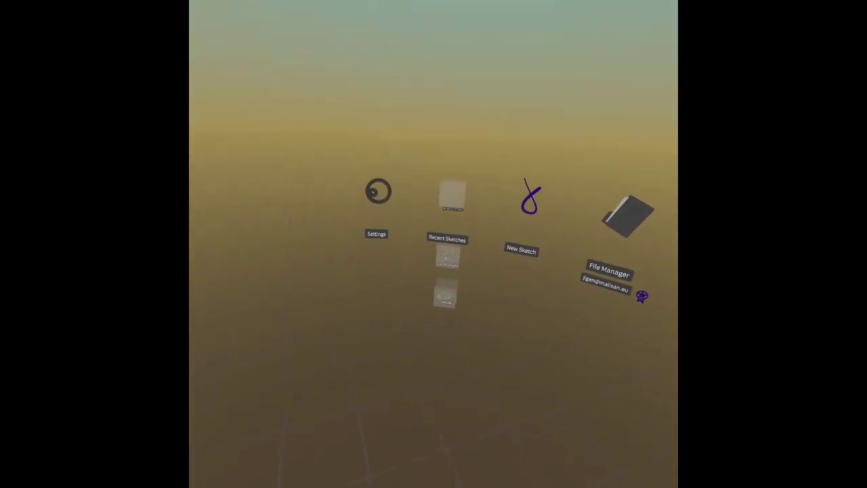
Create a new untitled sketch with New Sketch on the home screen
left_click(518, 319)
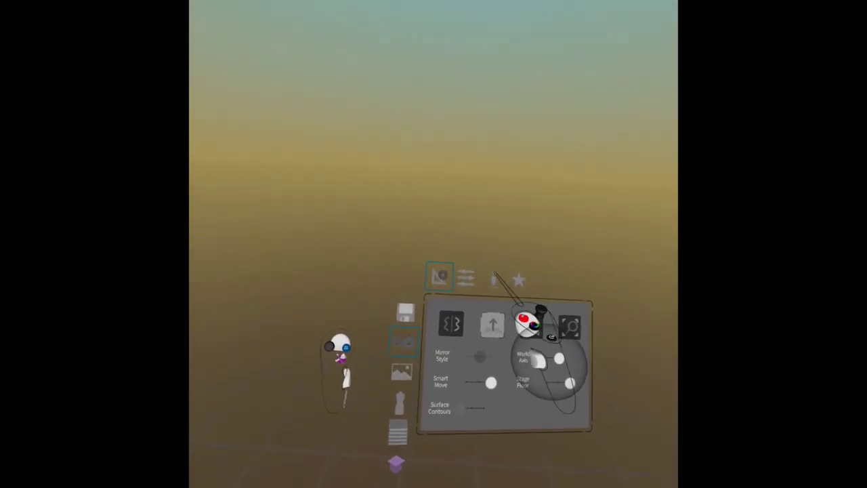
Try the grey, black and custom rooms, then settle on the first custom gradient environment
left_click(459, 301)
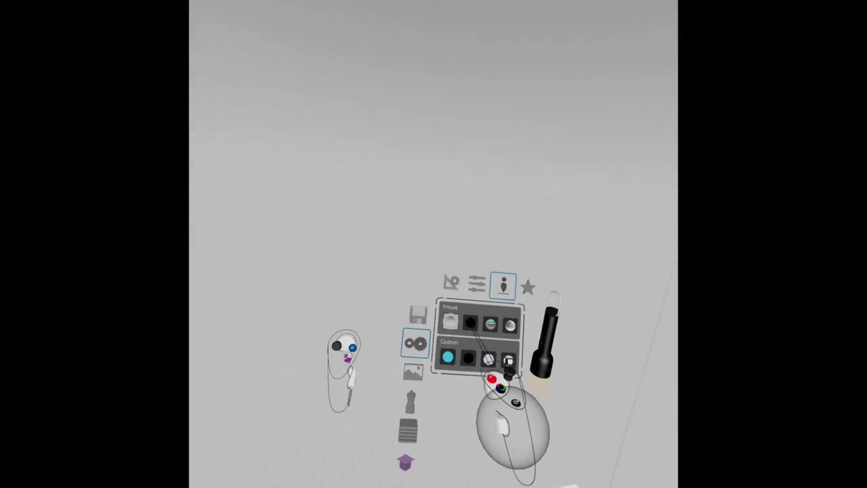
left_click(471, 298)
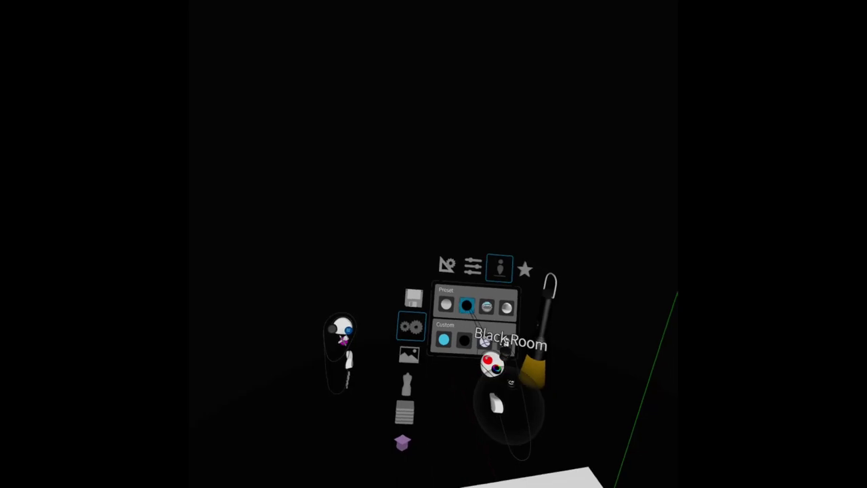
left_click(418, 330)
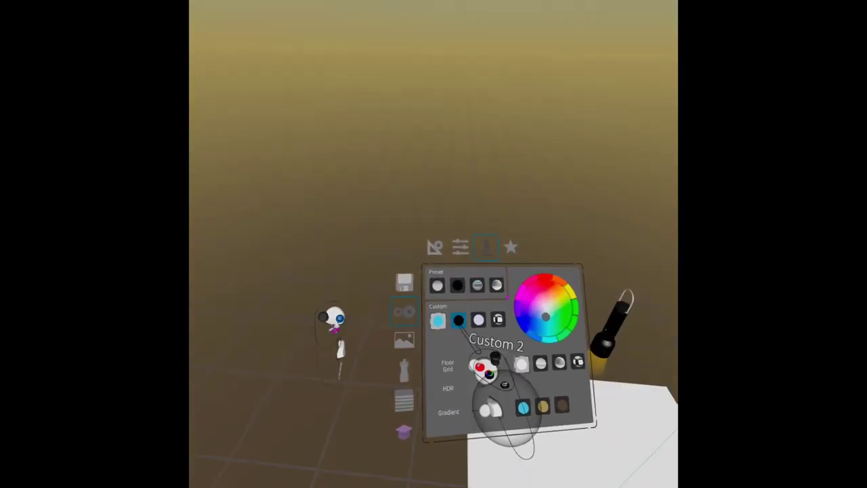
left_click(456, 342)
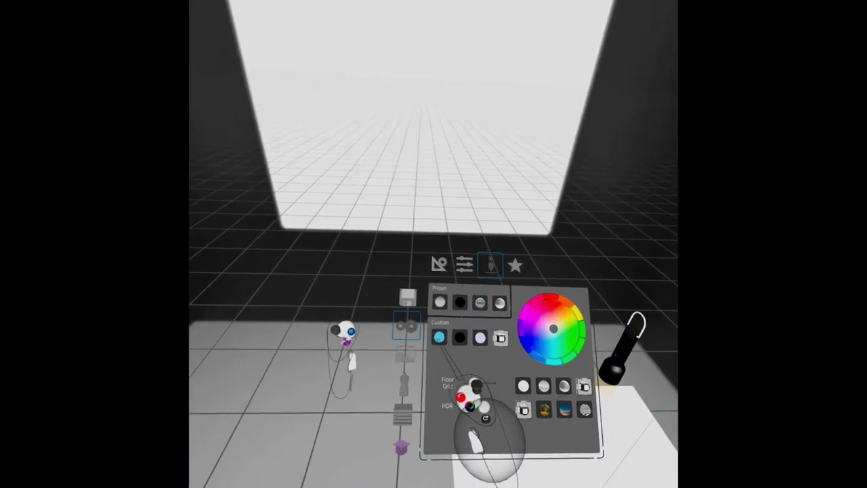
left_click(434, 342)
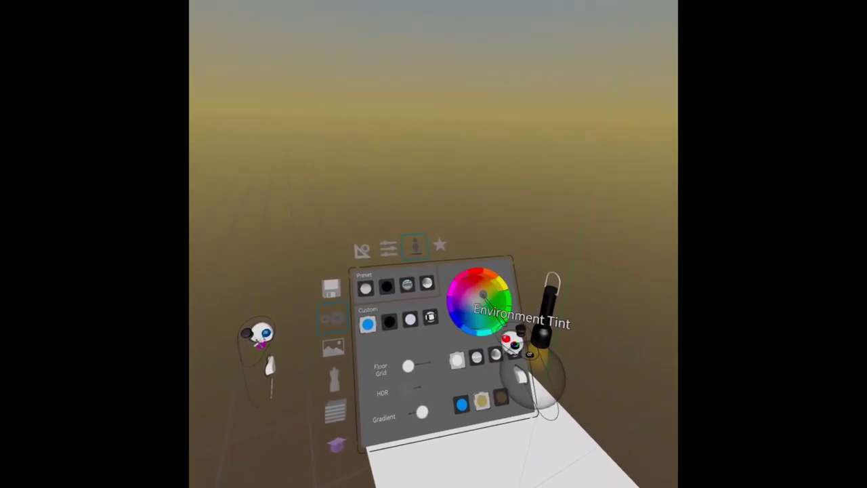
Tint the sky lavender and darken the floor to brown, then enable Environment Affects Sketch
left_click(515, 345)
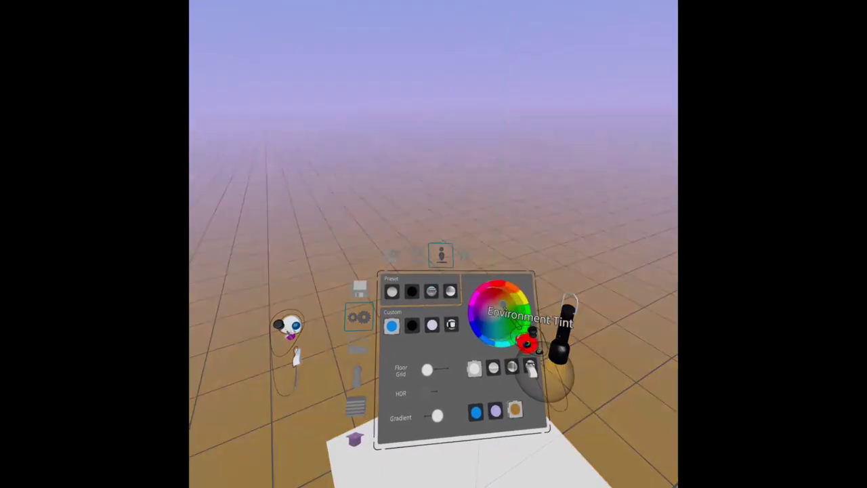
left_click_drag(527, 344, 497, 408)
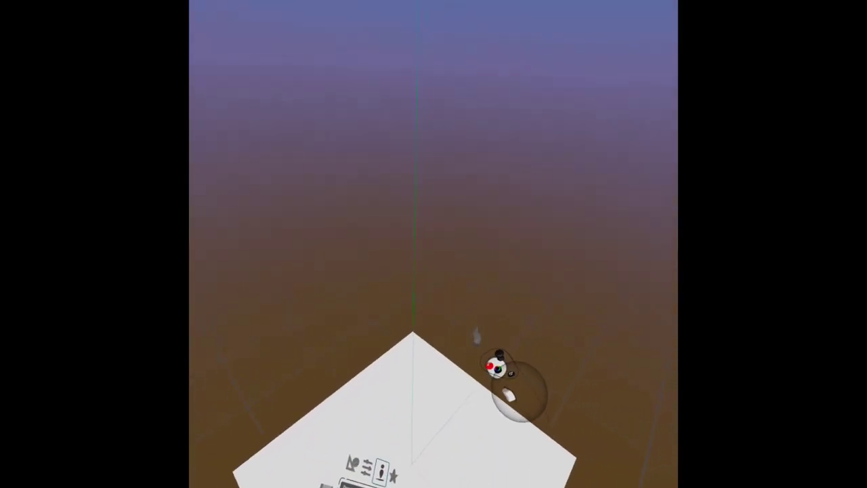
left_click_drag(505, 414, 676, 262)
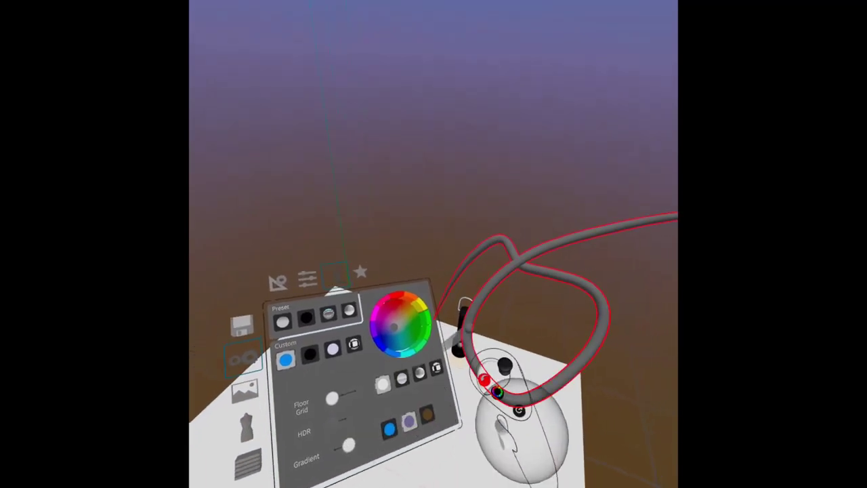
left_click(423, 389)
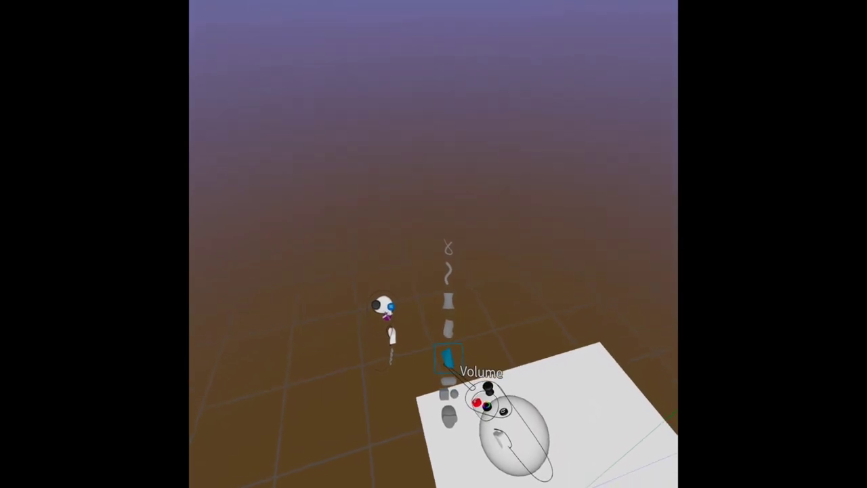
Sculpt cone, elliptical and faceted grey Volume rocks, erase one, and add a flat blob
left_click(451, 353)
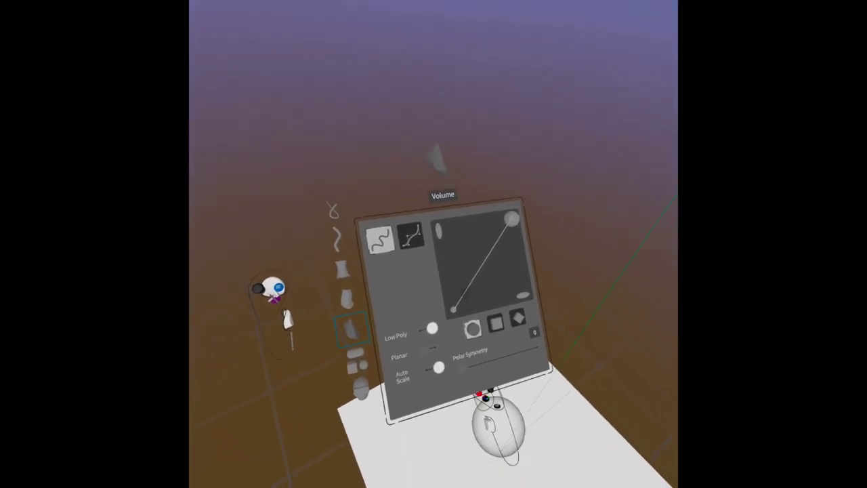
mouse_move(500, 368)
left_mouse_down()
mouse_move(383, 274)
mouse_move(552, 332)
mouse_move(540, 371)
left_mouse_up()
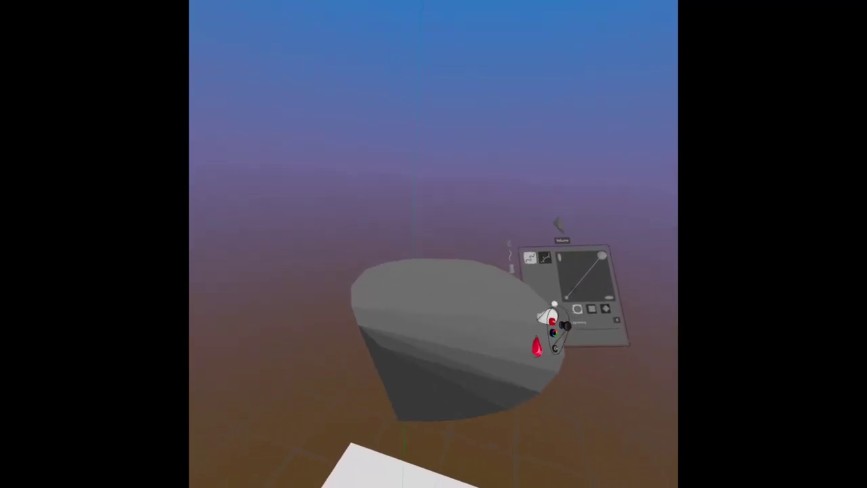
left_click_drag(479, 336, 572, 311)
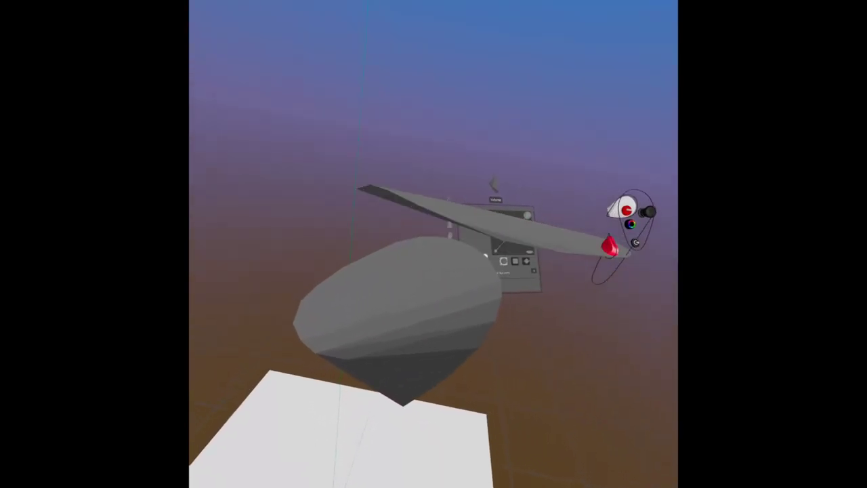
left_click_drag(573, 311, 511, 332)
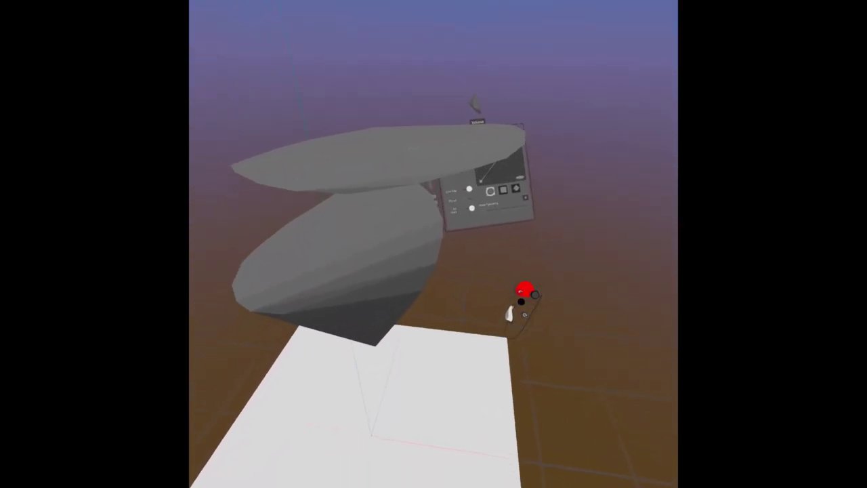
left_click_drag(523, 300, 580, 317)
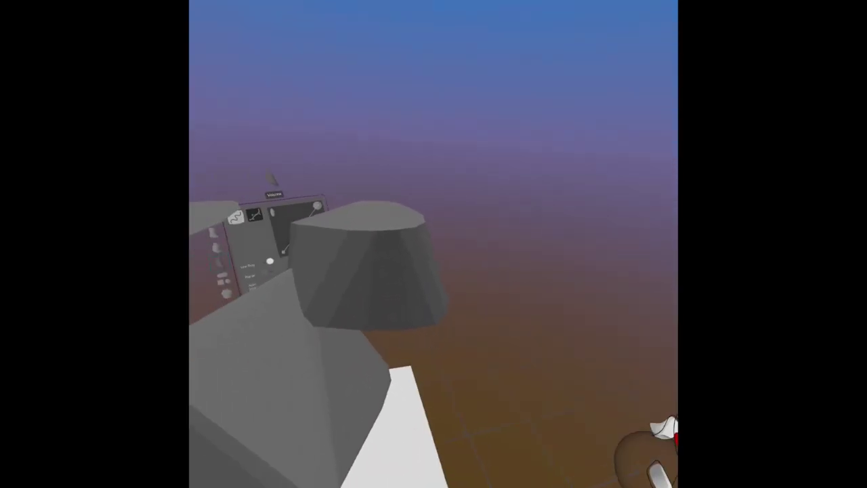
left_click(506, 390)
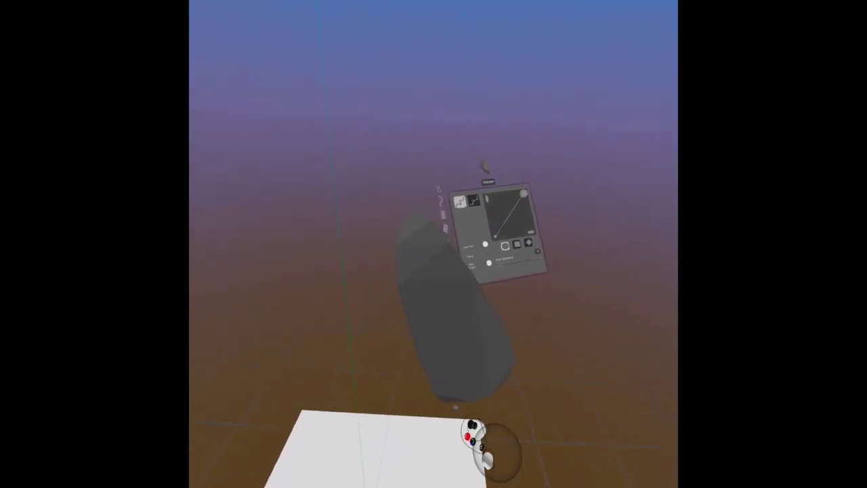
left_click_drag(522, 412, 380, 450)
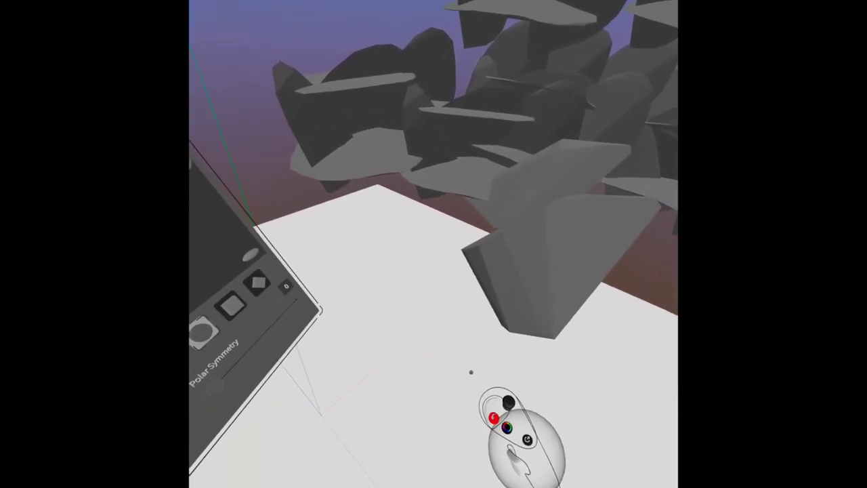
Close the outline into a flat grey triangle on the floor before the rocks
left_click(542, 282)
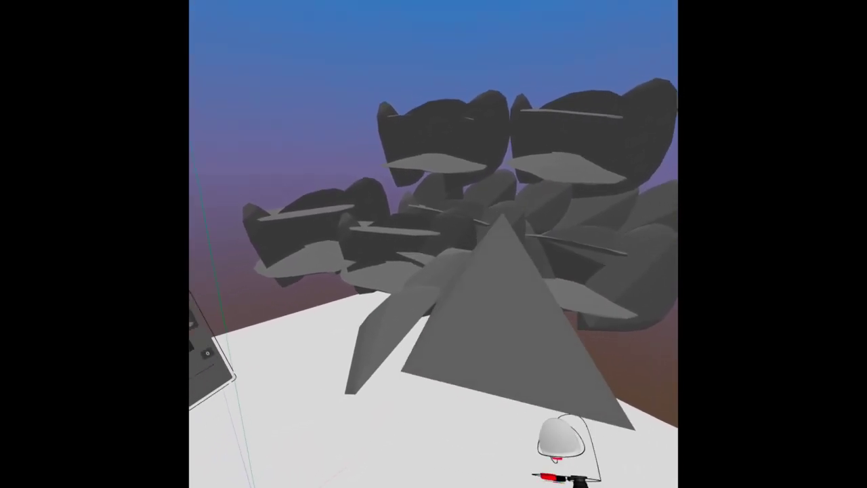
Place two more flat grey triangles beside the rock cluster
left_click(487, 371)
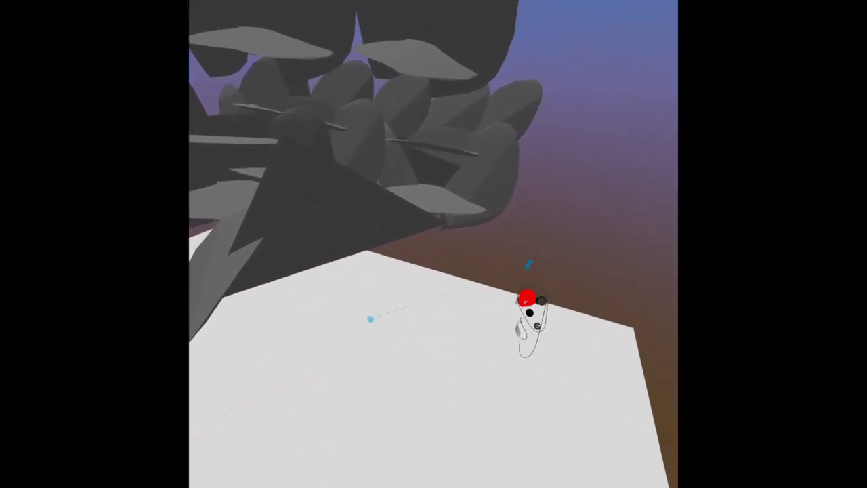
left_click(527, 291)
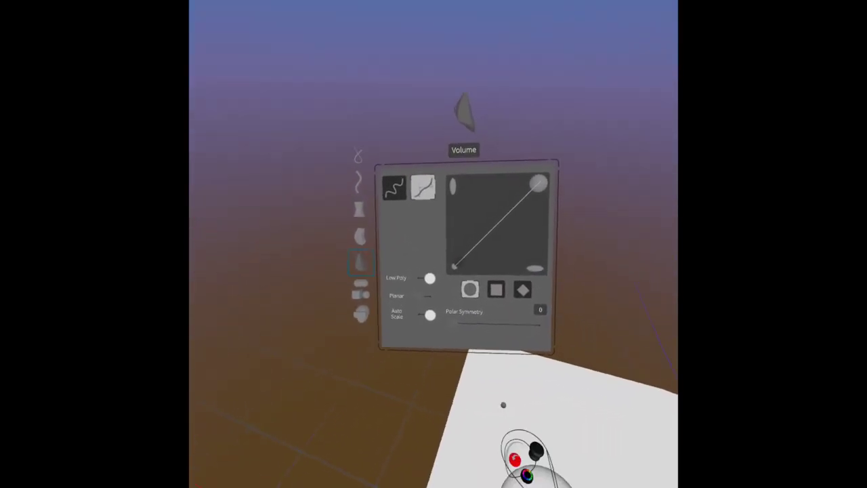
Turn off Low Poly and draw a thin tapered volume stroke above the platform
left_click(484, 296)
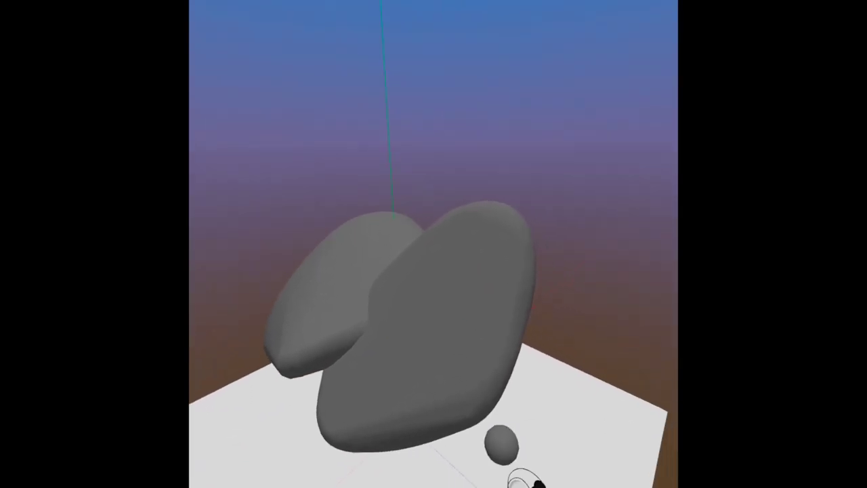
left_click_drag(467, 329, 586, 230)
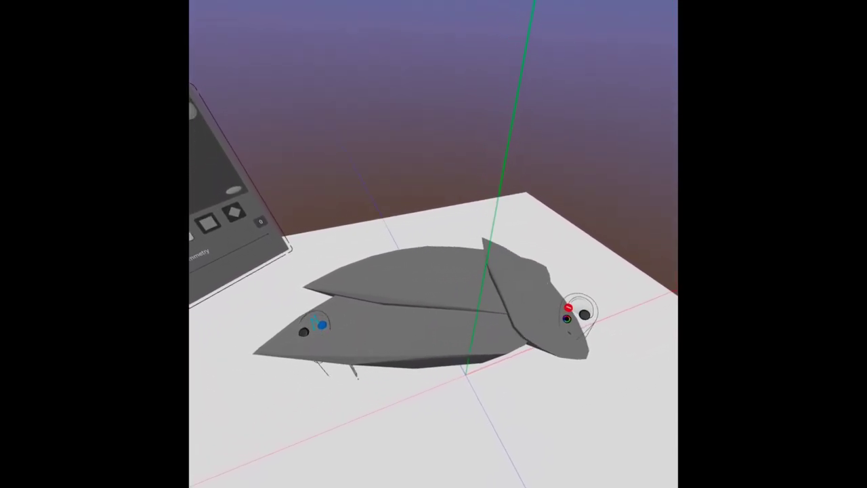
Lift a grey slab off the platform and add a flat slab at the base
left_click_drag(567, 310, 599, 232)
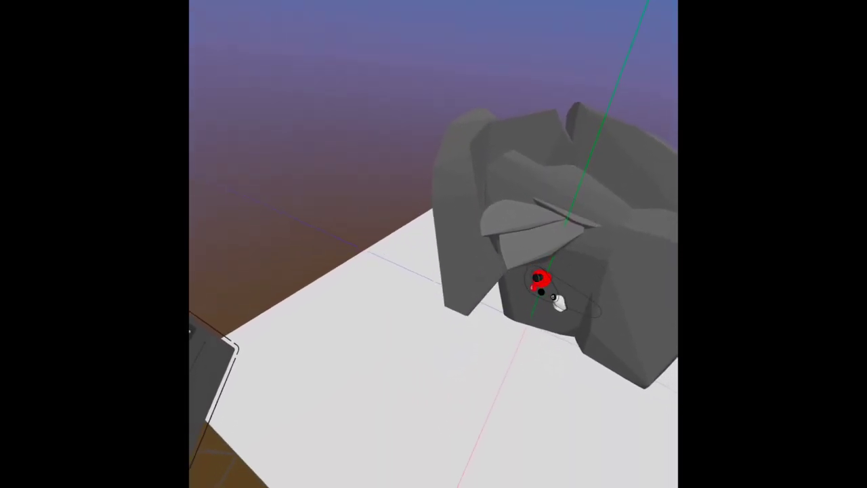
left_click(474, 290)
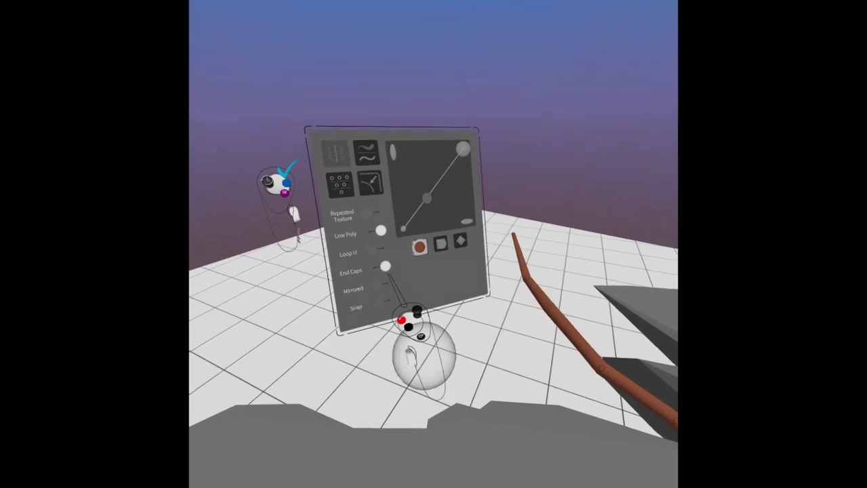
Switch the Low Poly toggle off so new strokes come out smooth
left_click(381, 230)
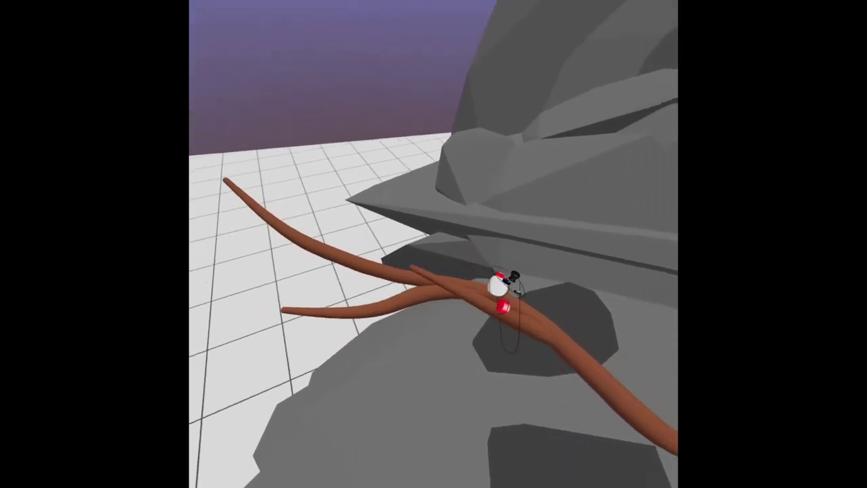
Draw another brown branch stroke across the rock beside the existing branches
left_click_drag(535, 315, 379, 396)
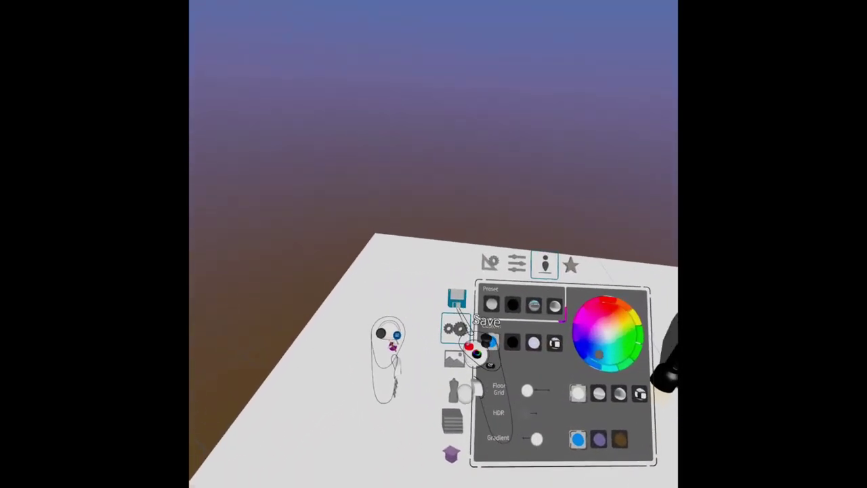
Enter the file name 'promontorio2' so the existing promontorio file isn't overwritten
left_click(477, 297)
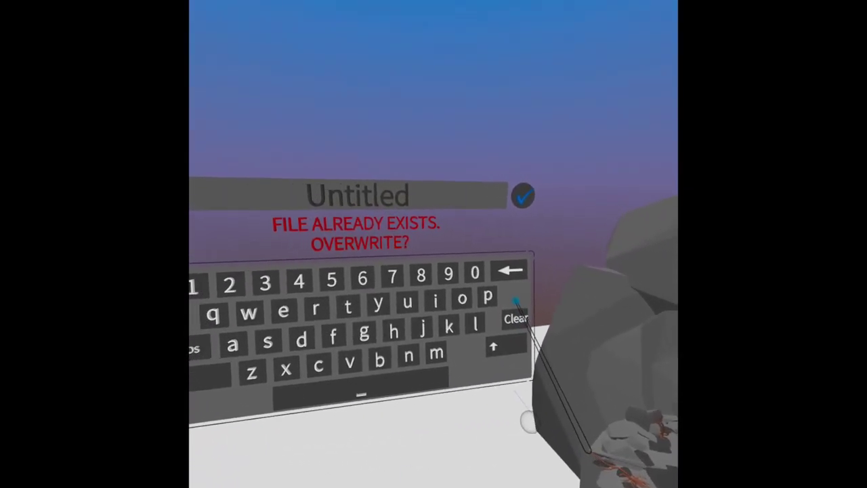
type("pro")
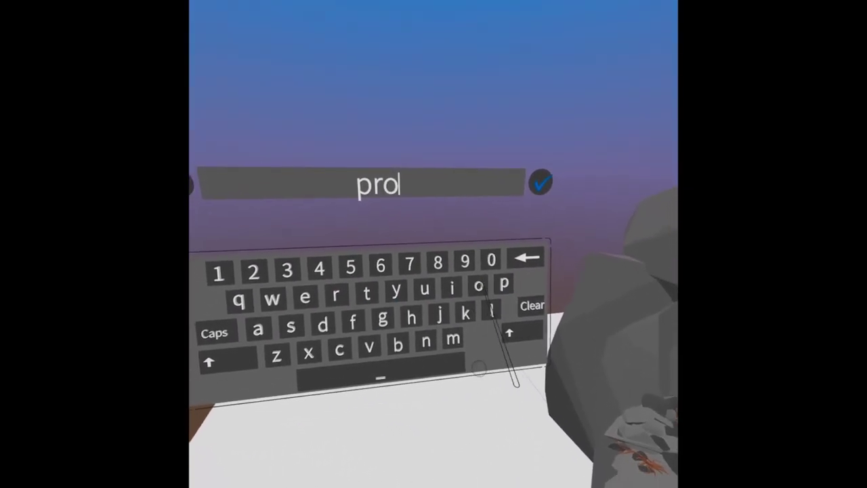
type("mont")
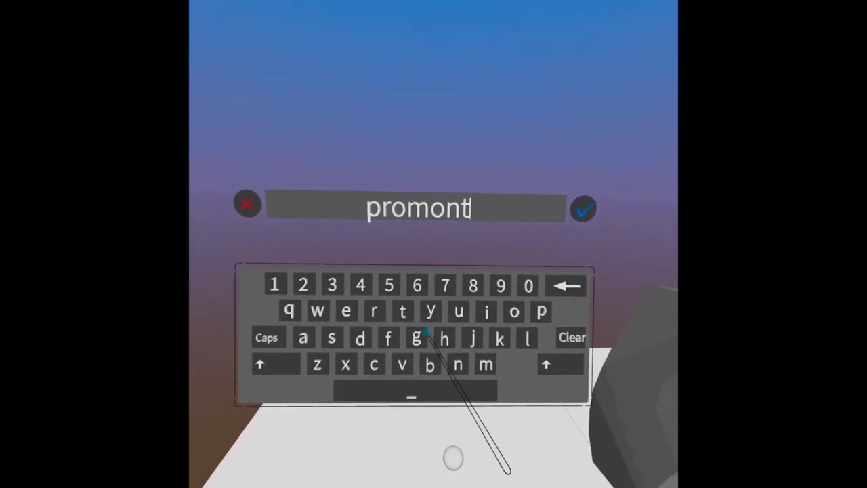
type("ori")
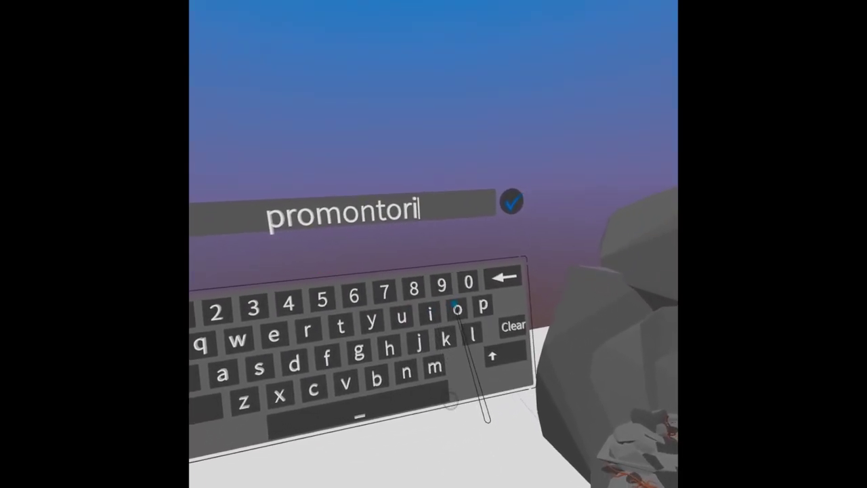
type("o")
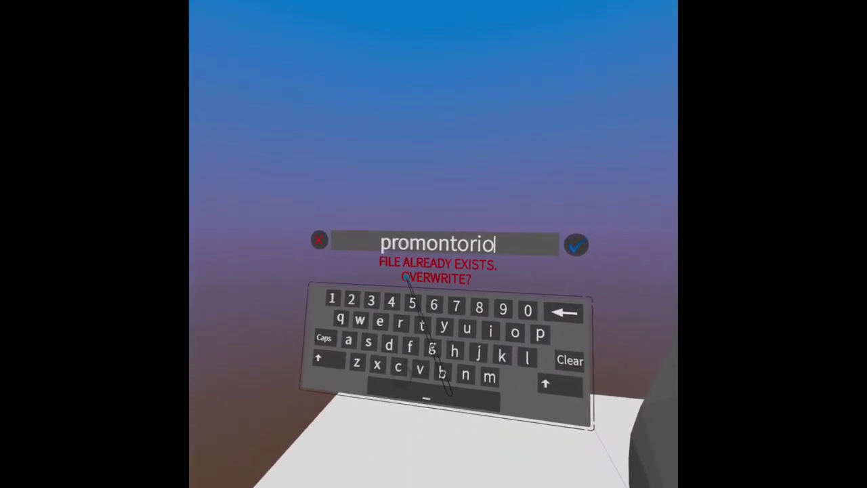
type("2")
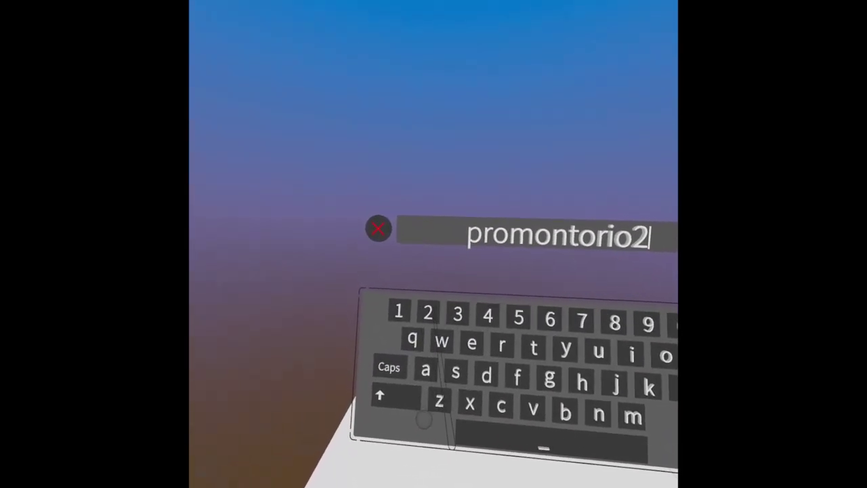
Confirm the sketch name promontorio2 and set the stage floor under the rock to Round
left_click(506, 279)
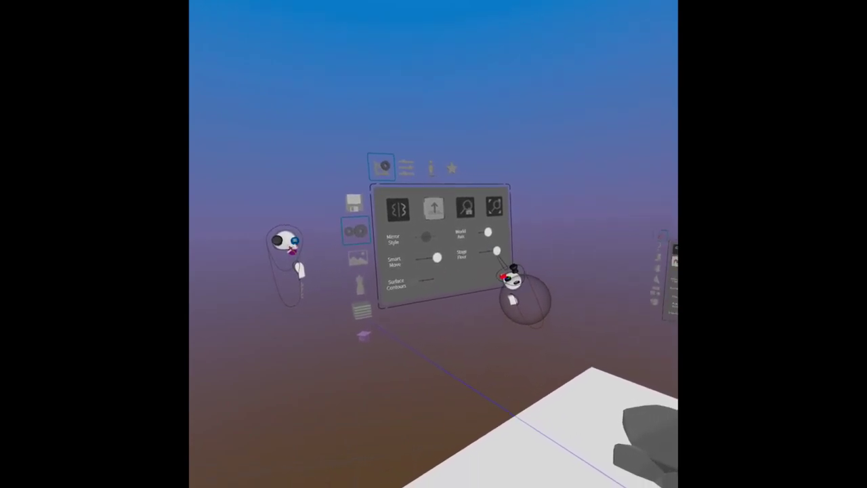
left_click(472, 232)
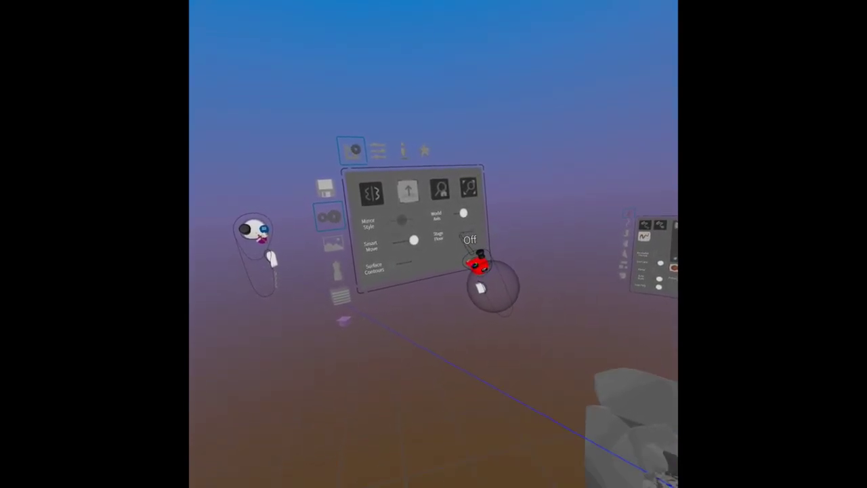
left_click(380, 210)
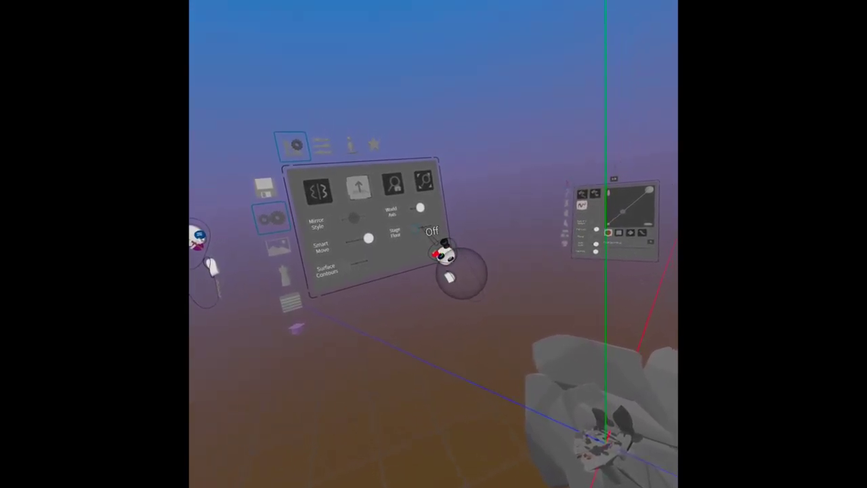
left_click(436, 251)
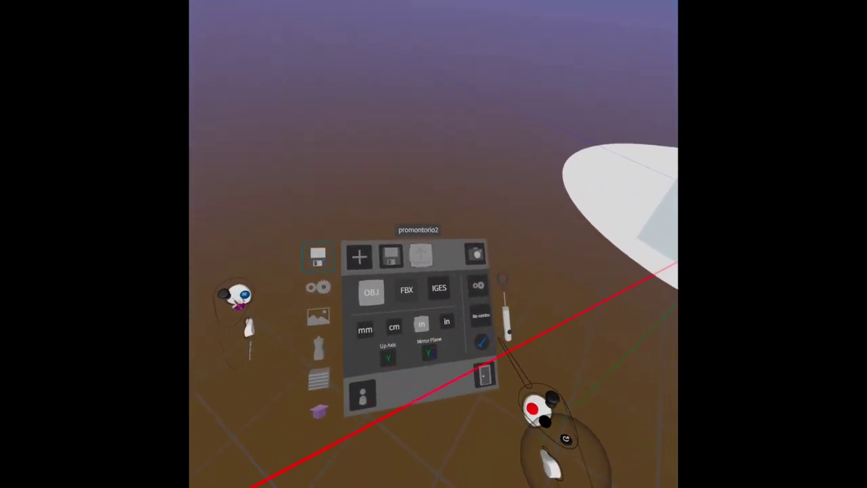
Export the rock model as an OBJ file under the name promontorio2
left_click(419, 226)
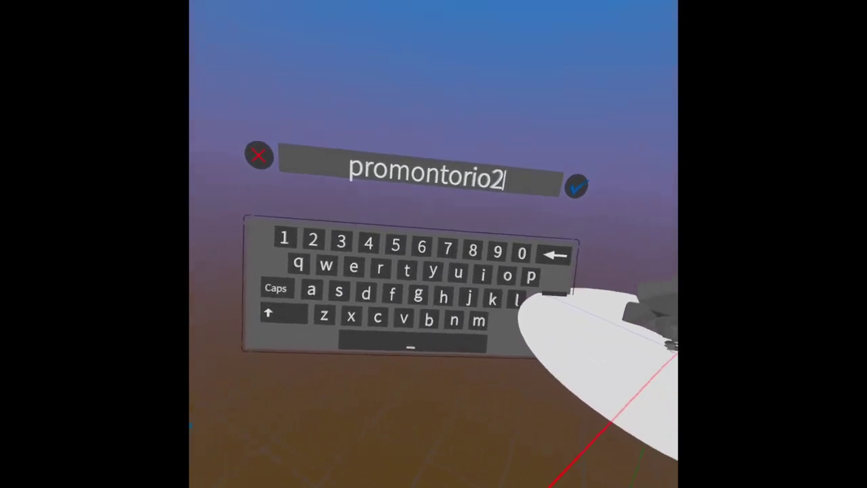
left_click(489, 233)
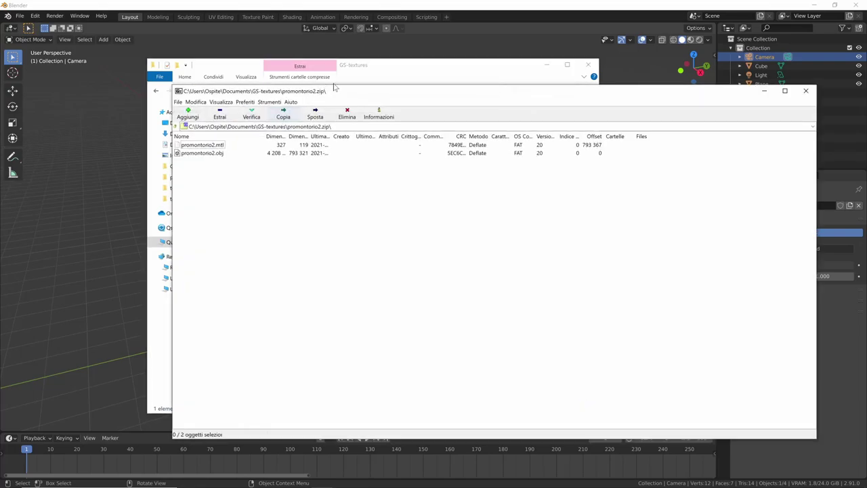
Extract promontorio2.obj and promontorio2.mtl into GS-textures, close 7-Zip, and select the extracted OBJ
left_click_drag(333, 86, 539, 103)
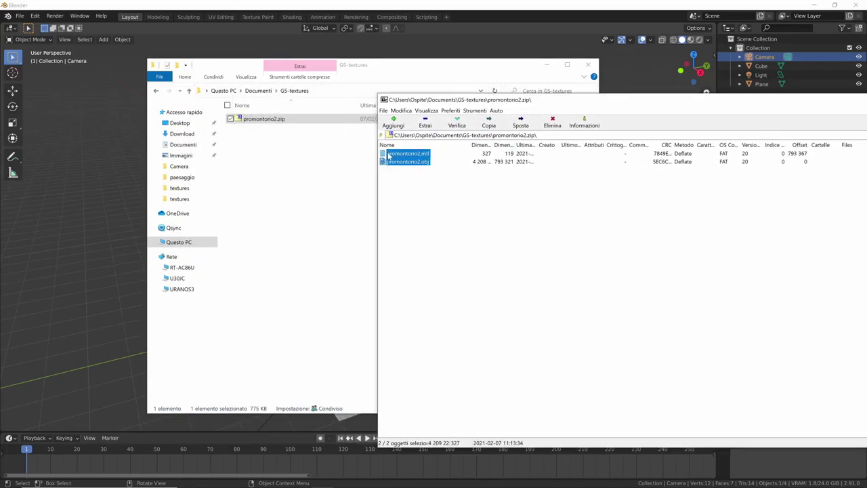
mouse_move(388, 156)
left_mouse_down()
mouse_move(271, 219)
mouse_move(288, 216)
left_mouse_up()
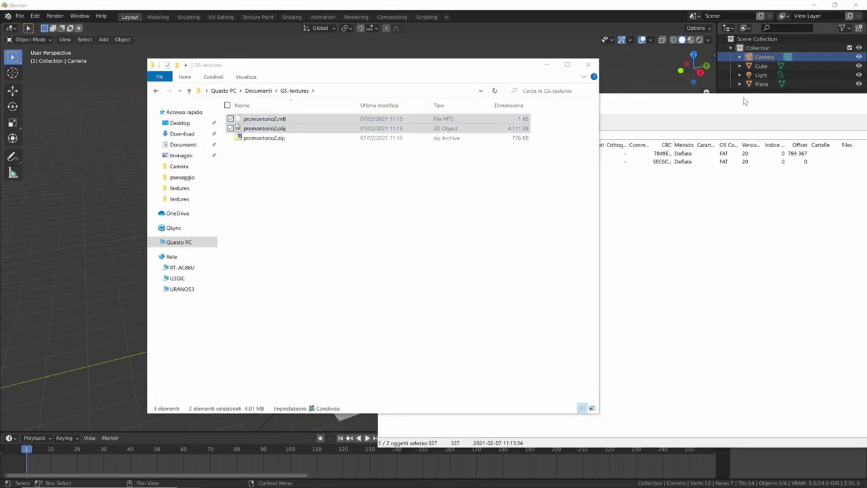
left_click_drag(744, 99, 560, 104)
left_click(824, 106)
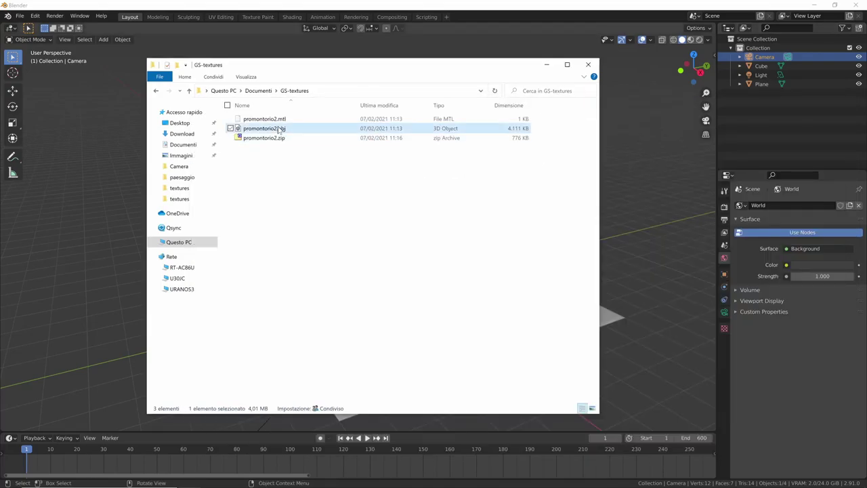
left_click(271, 120)
left_click(277, 130)
left_click(279, 119)
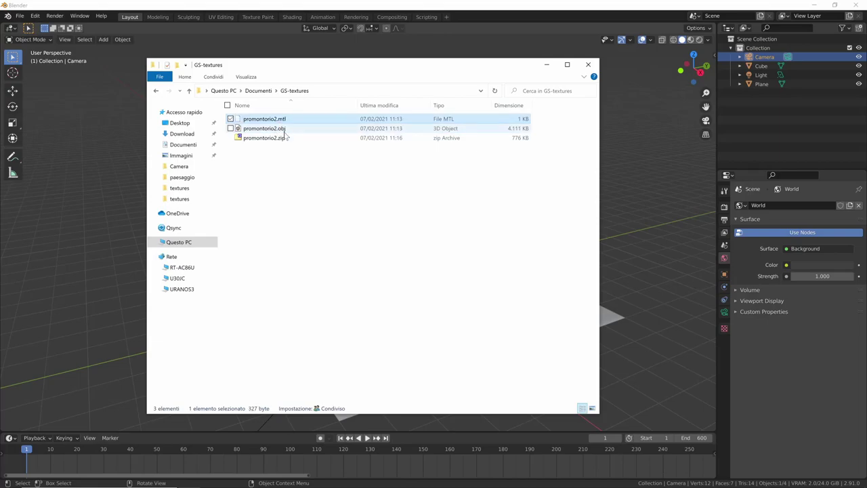
left_click(283, 132)
double_click(284, 132)
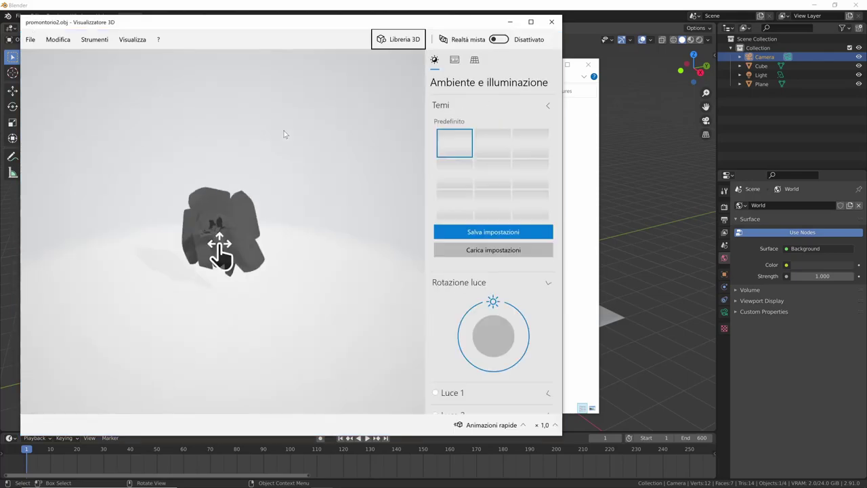
scroll(170, 242, "up", 3)
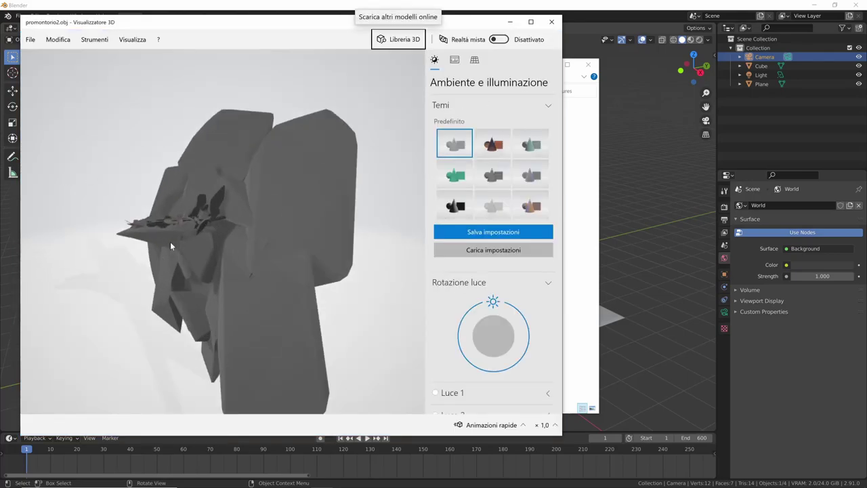
scroll(174, 231, "up", 3)
scroll(208, 197, "up", 3)
scroll(251, 199, "up", 3)
scroll(251, 199, "up", 2)
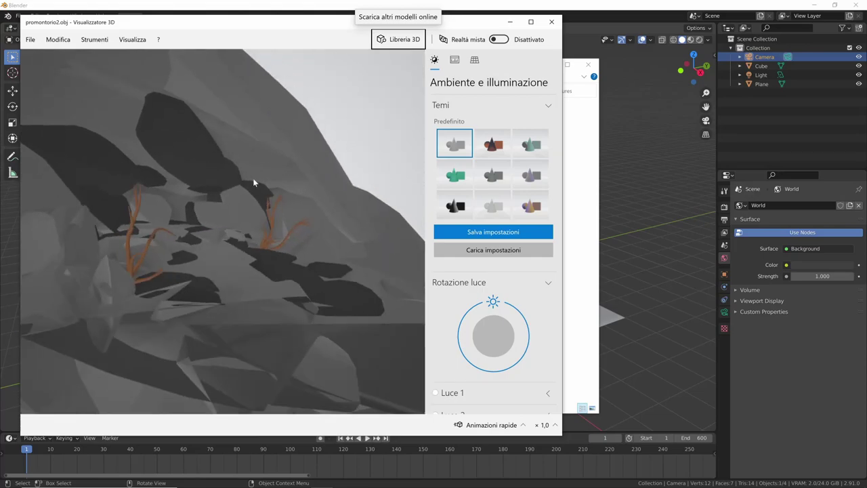
scroll(245, 177, "up", 2)
scroll(244, 181, "up", 2)
scroll(232, 201, "up", 2)
scroll(232, 200, "up", 2)
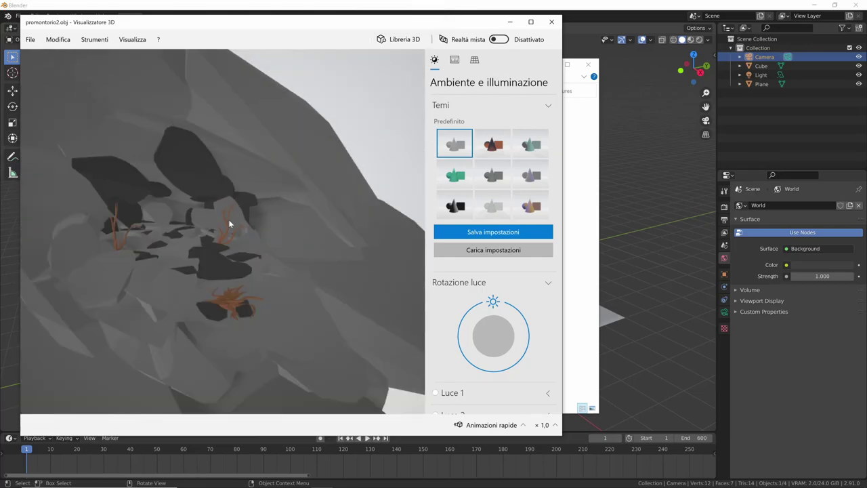
scroll(212, 215, "up", 2)
scroll(223, 218, "up", 2)
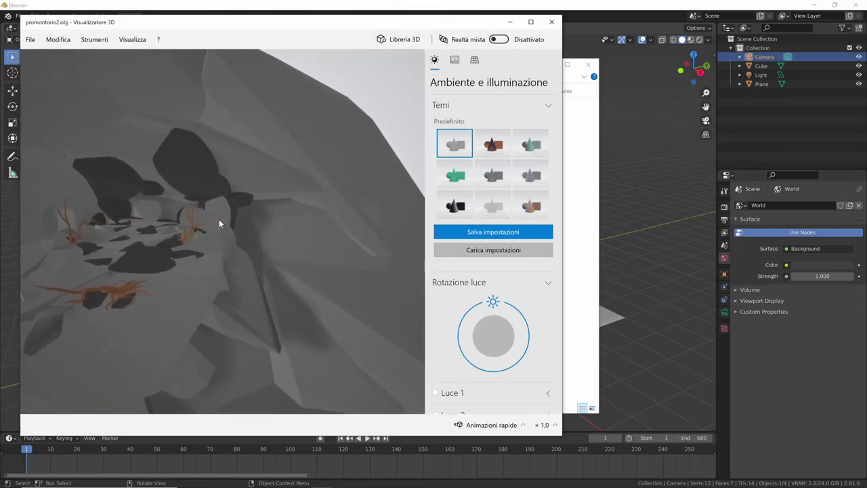
scroll(216, 220, "up", 2)
key("alt+F4")
left_click(276, 120)
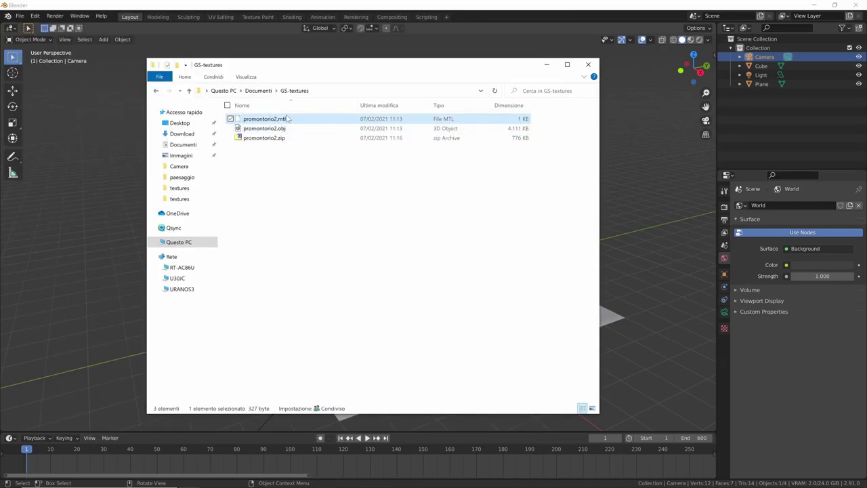
Open promontorio2.mtl in Notepad and inspect materials Standard737373, Standard414141 and Standard7E593F
right_click(285, 118)
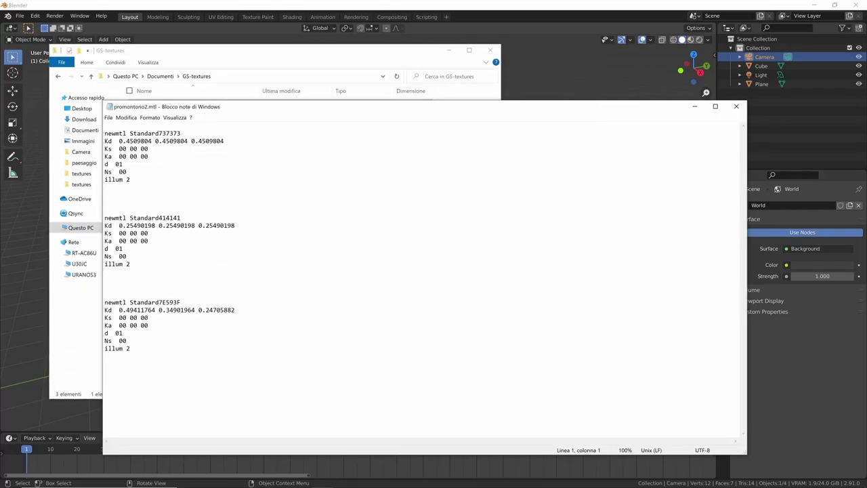
double_click(154, 134)
left_click_drag(130, 180, 104, 133)
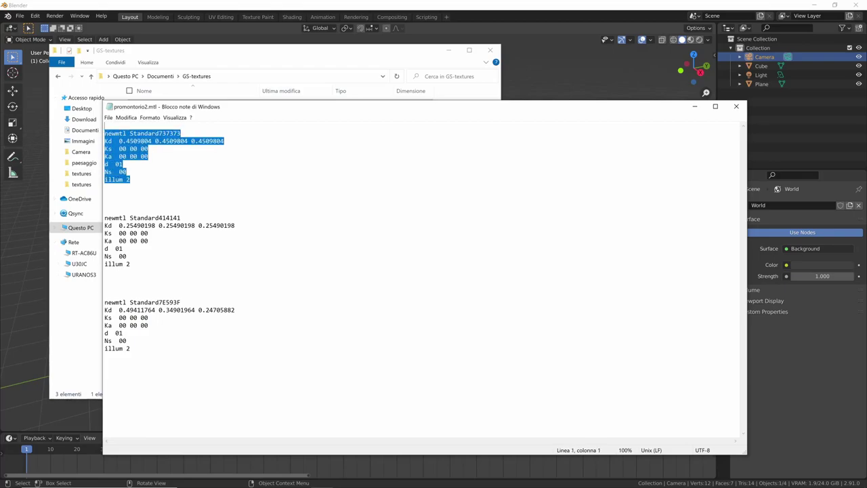
left_click(138, 218)
double_click(154, 133)
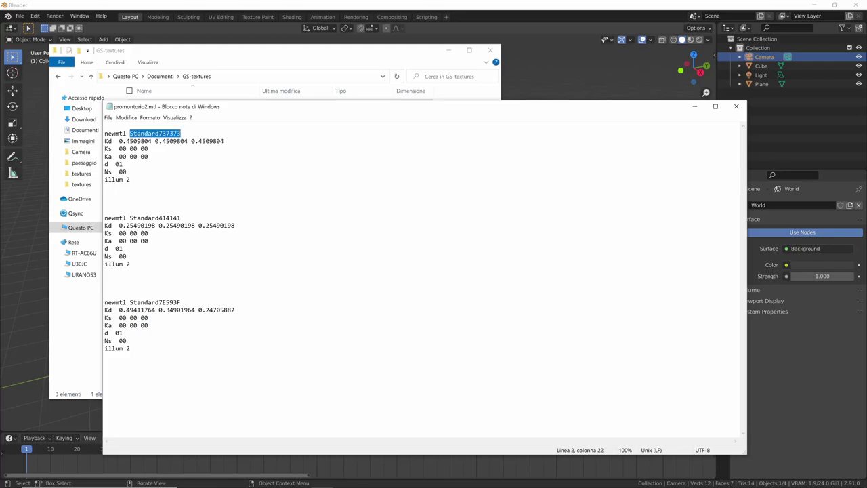
double_click(154, 218)
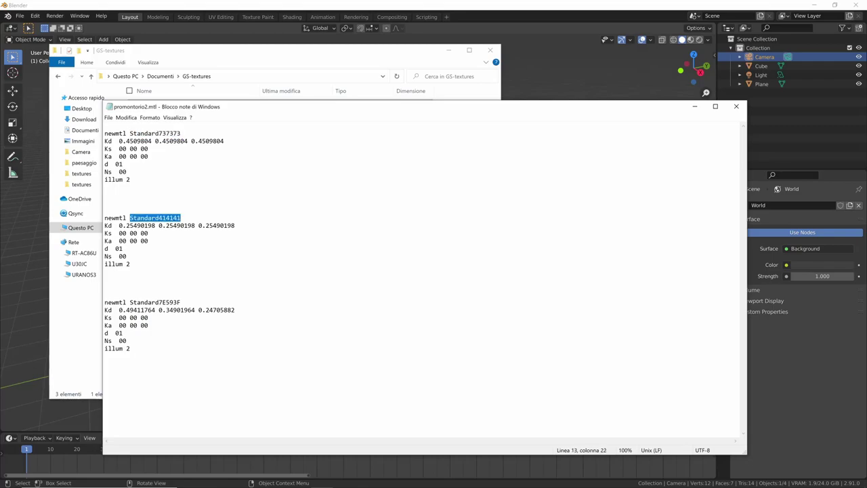
double_click(155, 302)
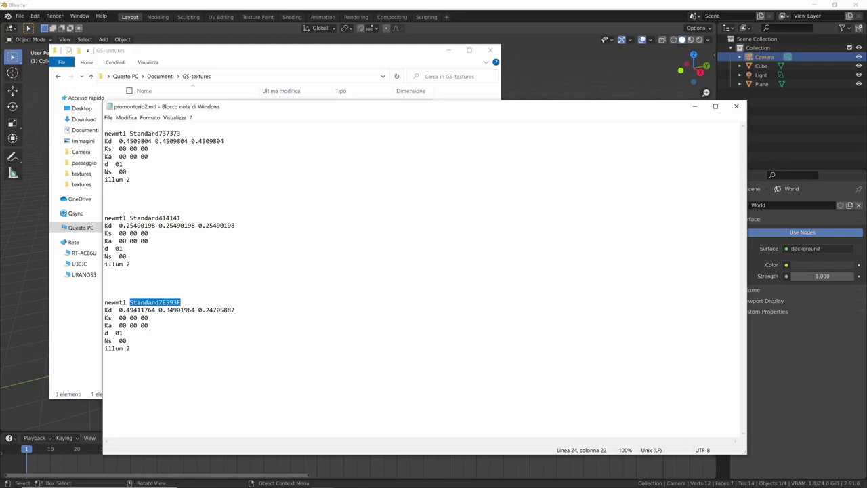
left_click_drag(159, 302, 181, 302)
Inspect the three 0.4509804 Kd diffuse colour values of the first material
double_click(136, 141)
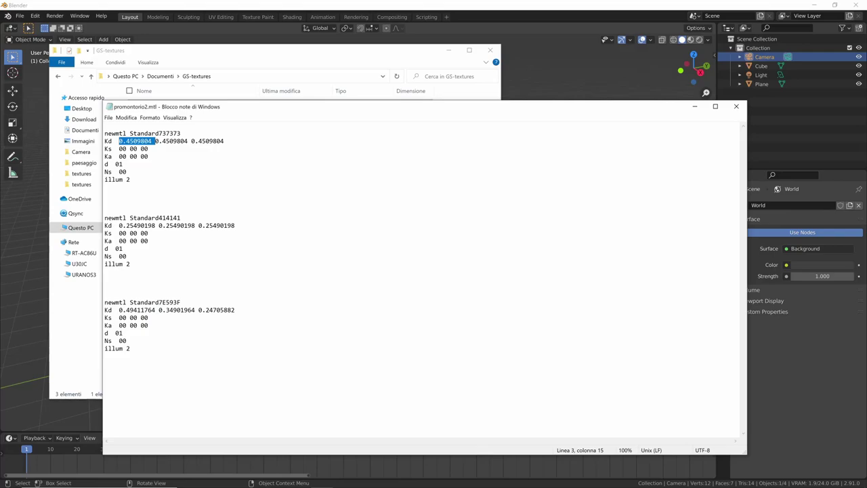
double_click(172, 141)
double_click(207, 141)
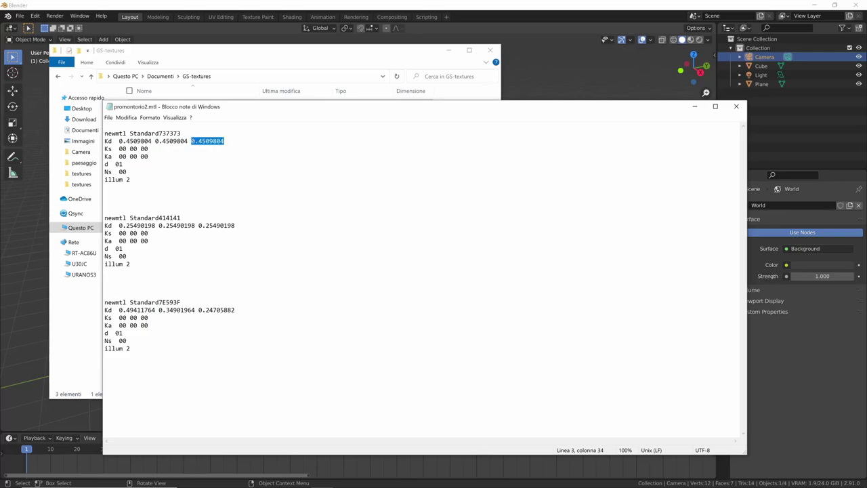
double_click(136, 141)
left_click(135, 141)
double_click(173, 141)
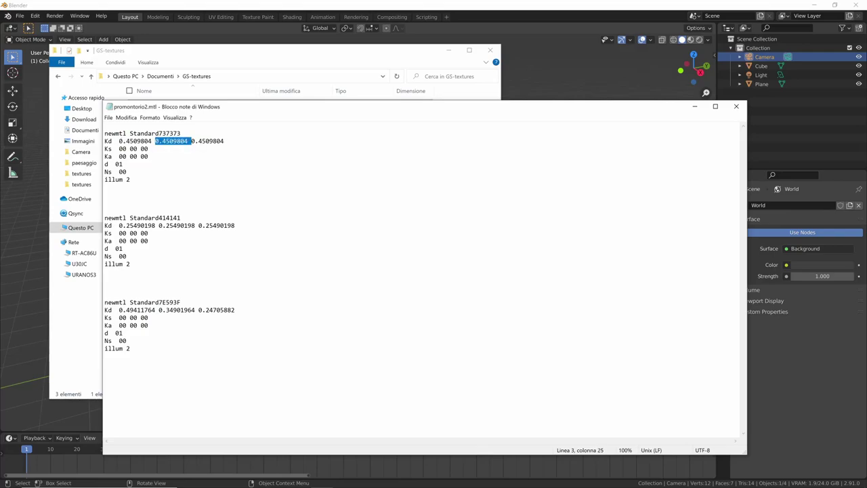
left_click(204, 141)
double_click(204, 141)
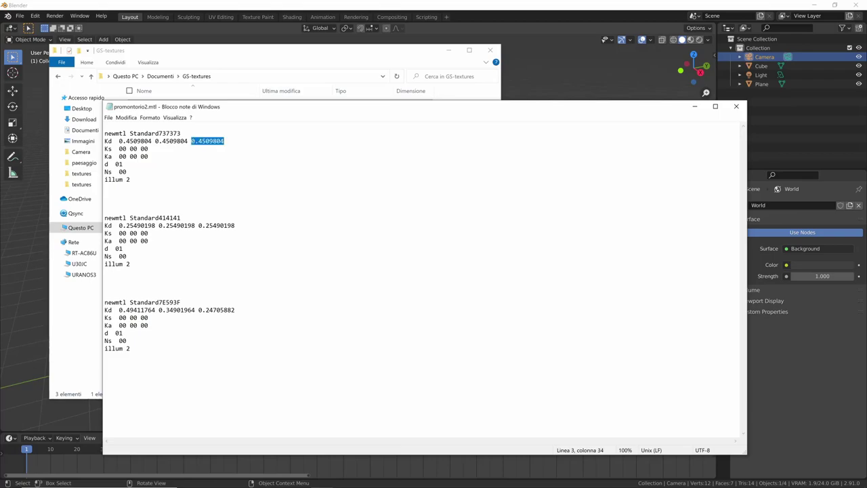
left_click(123, 149)
Close Notepad and view promontorio2.obj zoomed in within 3D Viewer, then close it
left_click(736, 106)
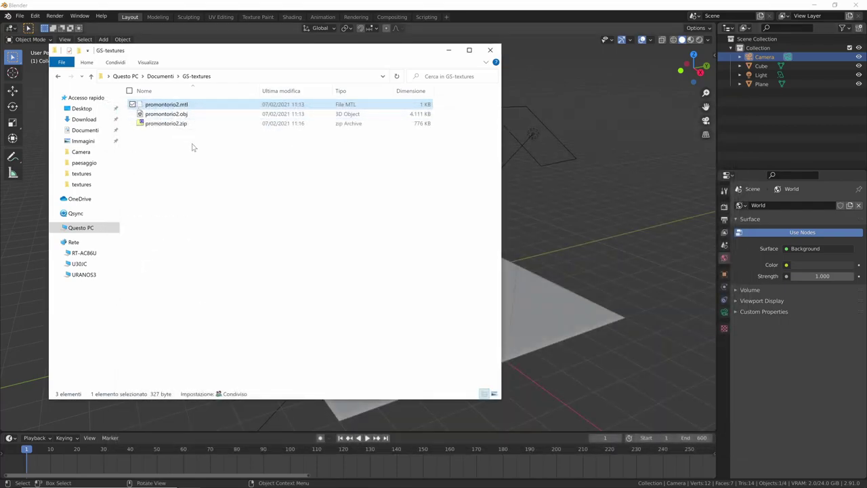
left_click(178, 114)
left_click(176, 105)
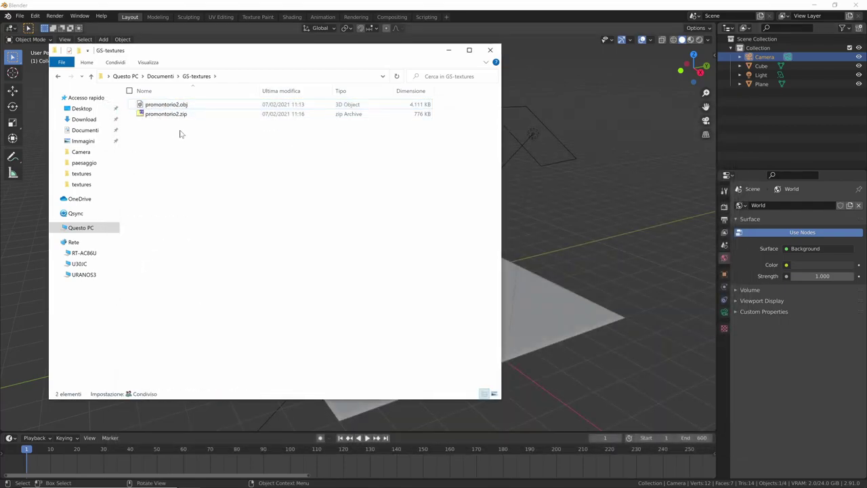
double_click(166, 114)
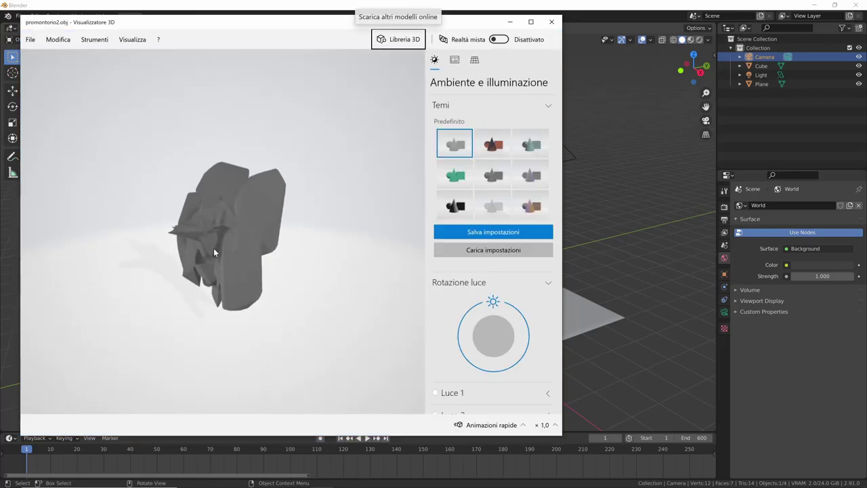
scroll(247, 277, "up", 4)
scroll(226, 283, "up", 3)
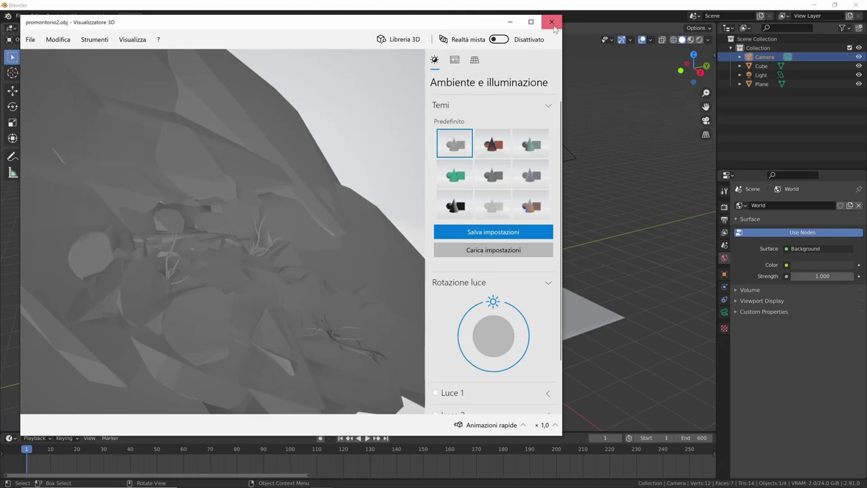
left_click(551, 21)
Take a second zoomed look at promontorio2.obj in 3D Viewer, then select promontorio2.mtl
left_click(296, 200)
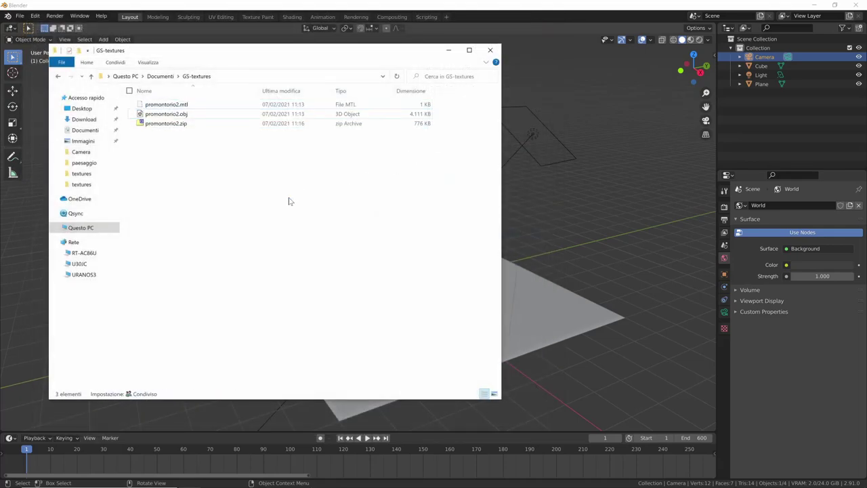
left_click(178, 106)
left_click(180, 115)
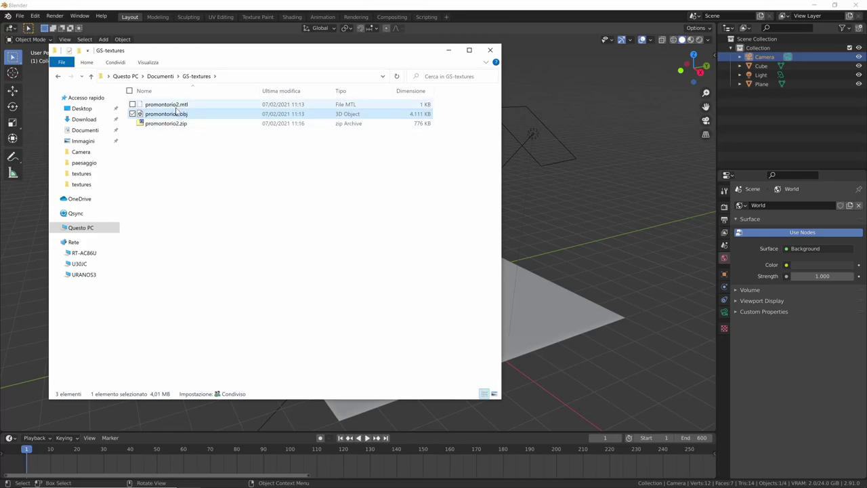
double_click(182, 115)
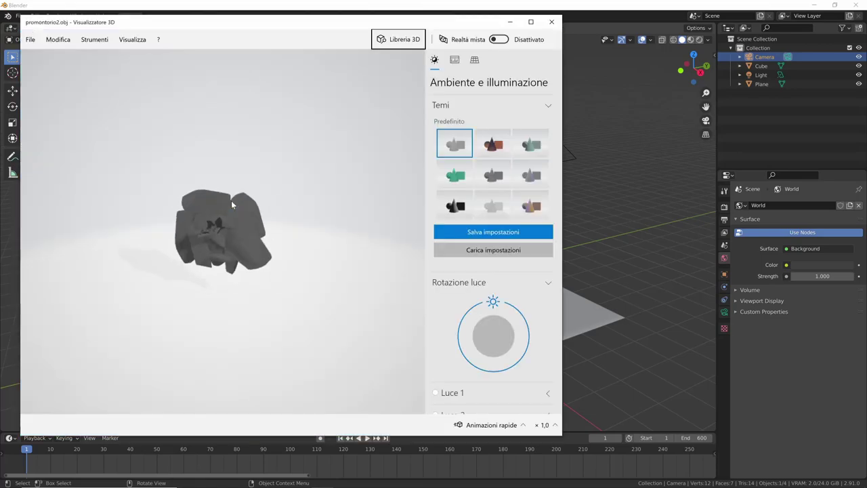
scroll(251, 240, "up", 5)
scroll(238, 252, "up", 5)
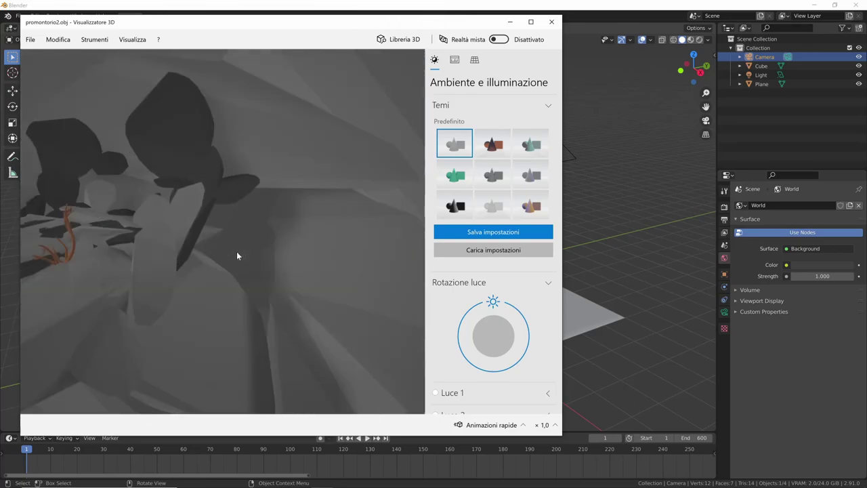
scroll(203, 245, "up", 3)
scroll(183, 241, "down", 3)
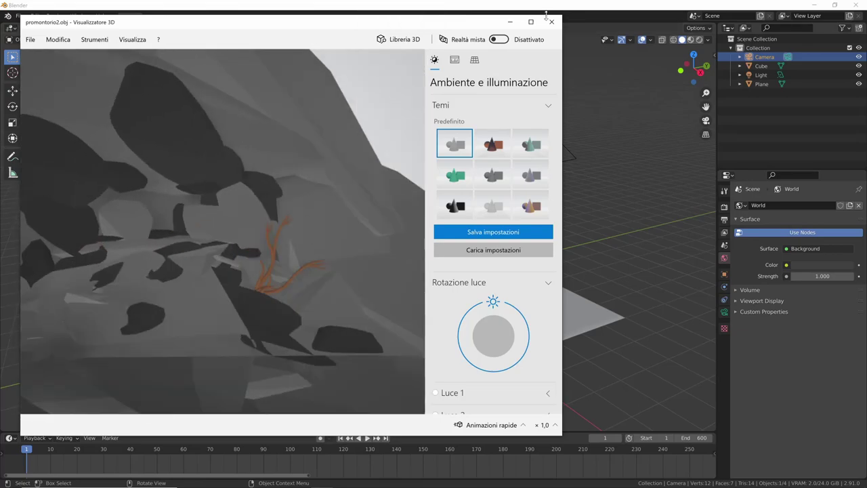
left_click(551, 22)
left_click(178, 106)
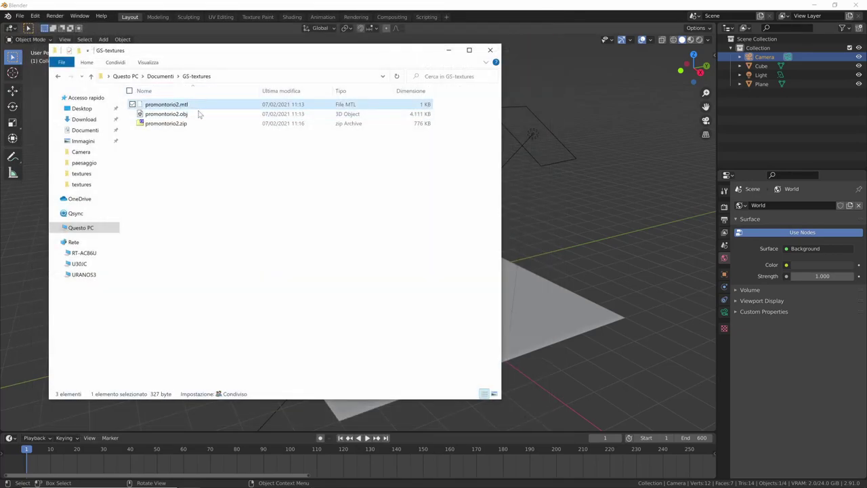
Delete the default Plane and Cube from the Blender scene
left_click(20, 15)
left_click(454, 313)
key("Delete")
left_click(407, 271)
key("x")
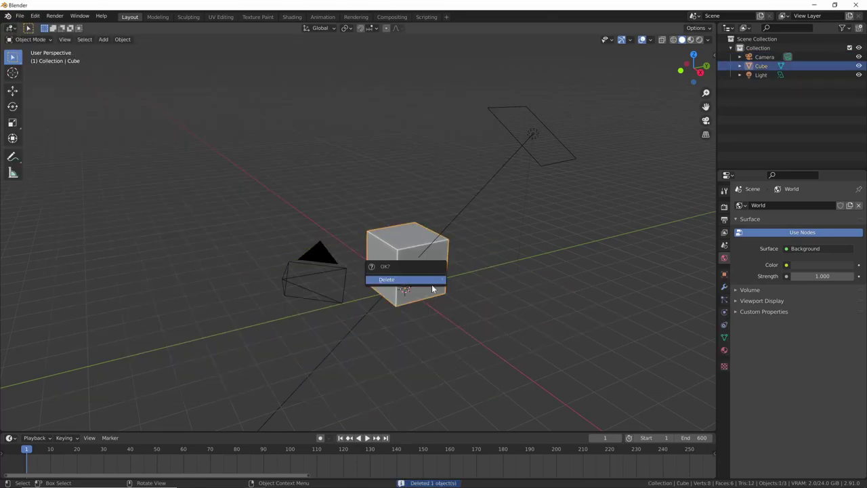
left_click(407, 276)
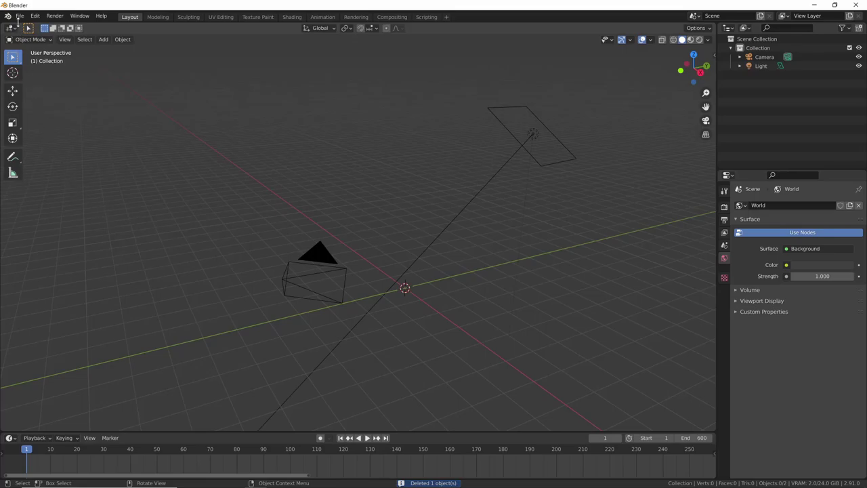
Import promontorio2.obj from the GS-textures folder as a Wavefront OBJ
left_click(20, 15)
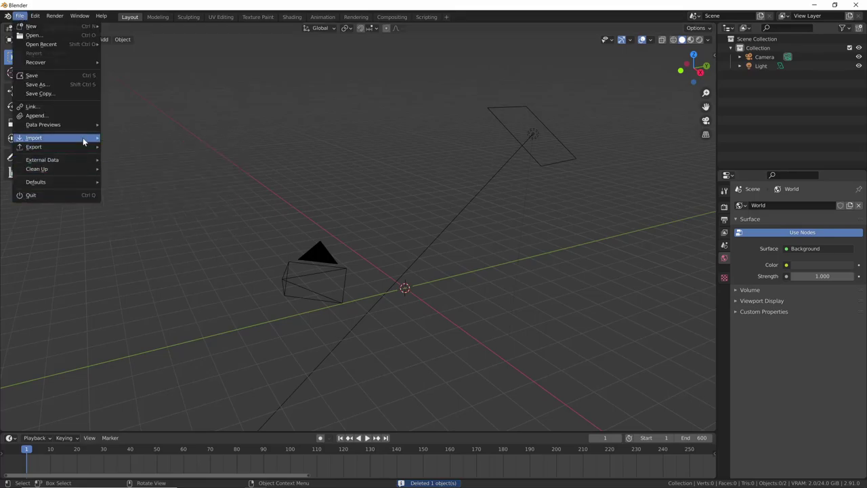
mouse_move(34, 137)
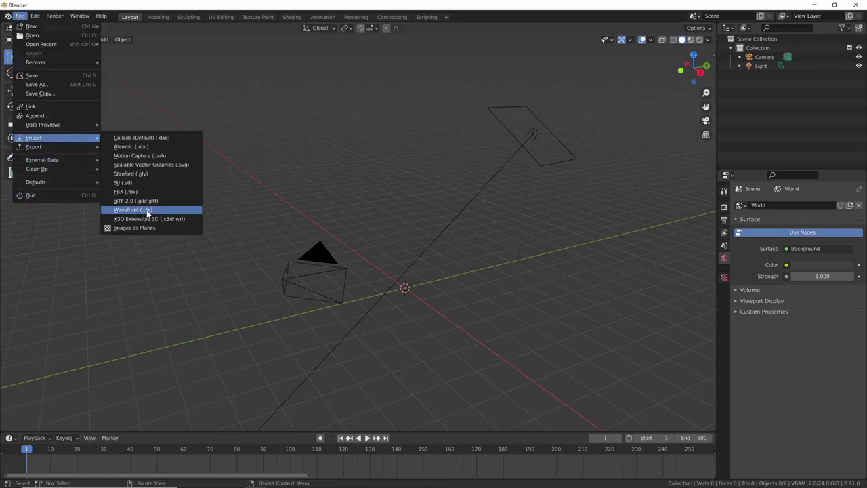
left_click(149, 212)
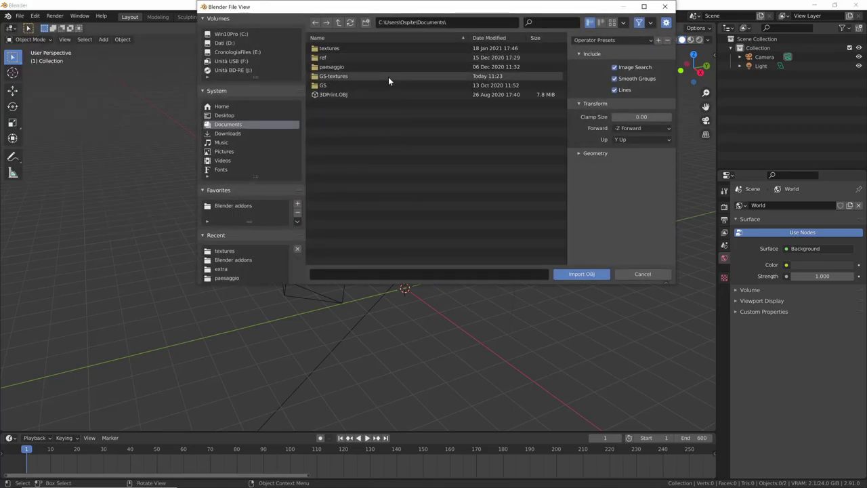
double_click(354, 76)
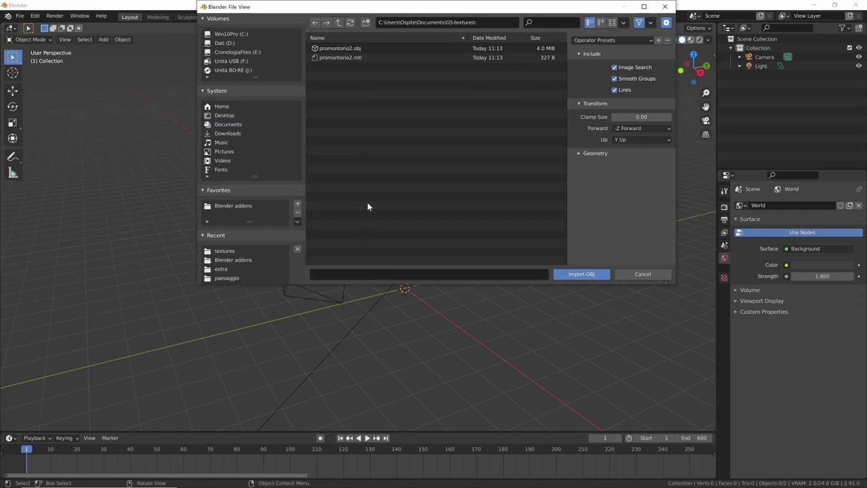
left_click(352, 50)
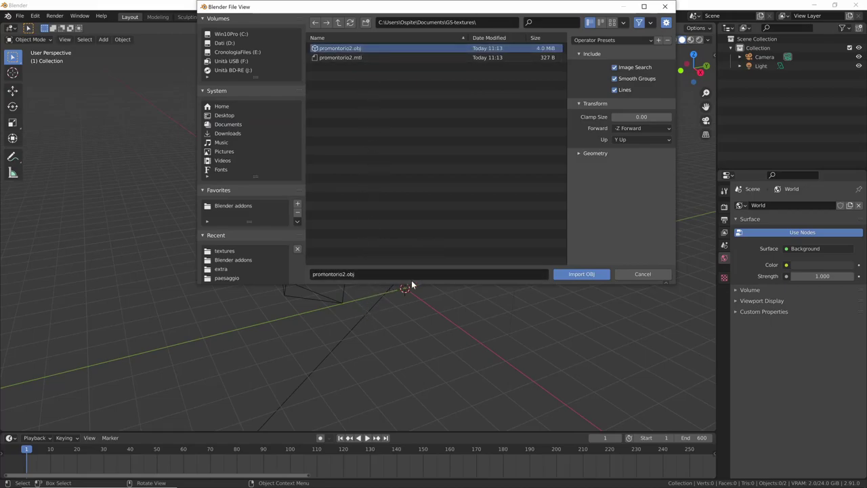
left_click(596, 152)
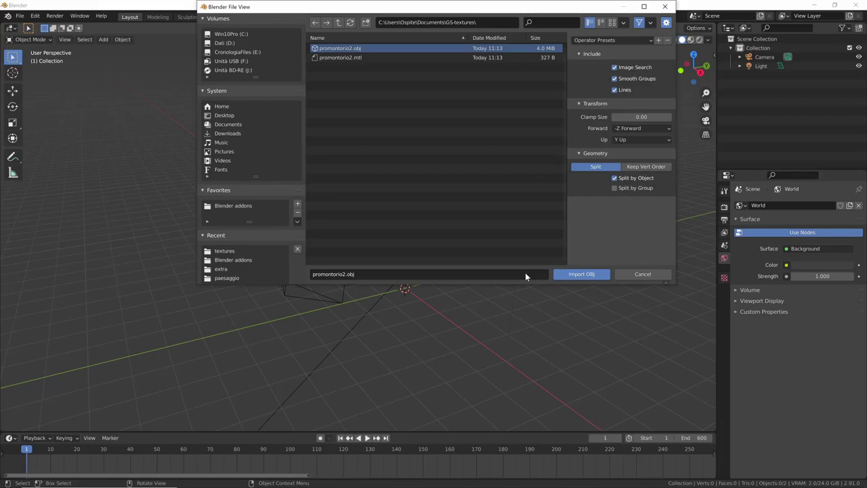
left_click(581, 273)
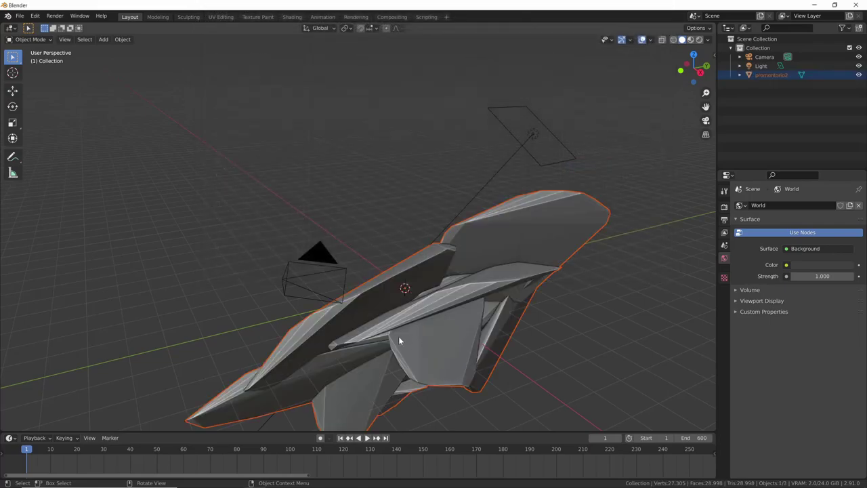
Explore the promontorio2 cave and branches in Material Preview shading and select the terrain mesh
mouse_move(398, 336)
middle_mouse_down()
mouse_move(544, 330)
mouse_move(430, 319)
middle_mouse_up()
scroll(576, 222, "up", 3)
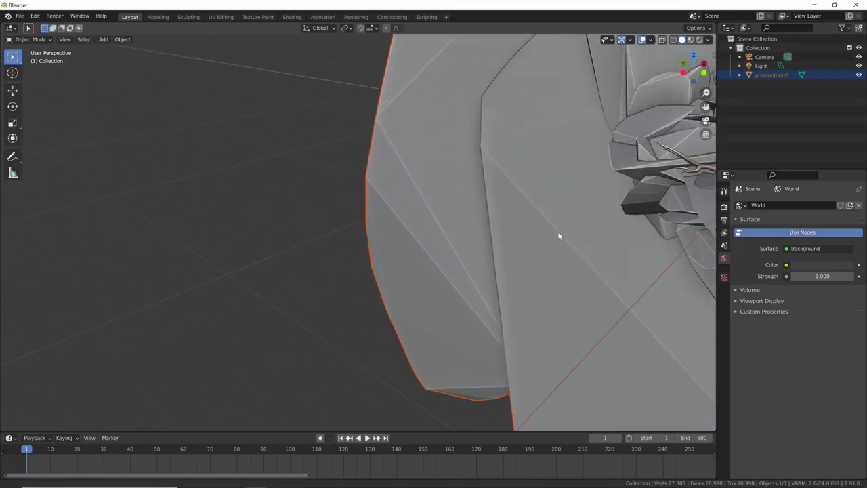
middle_click_drag(576, 222, 326, 325)
scroll(483, 290, "up", 3)
mouse_move(482, 290)
middle_mouse_down()
mouse_move(490, 215)
mouse_move(465, 253)
mouse_move(493, 263)
mouse_move(474, 233)
mouse_move(447, 335)
middle_mouse_up()
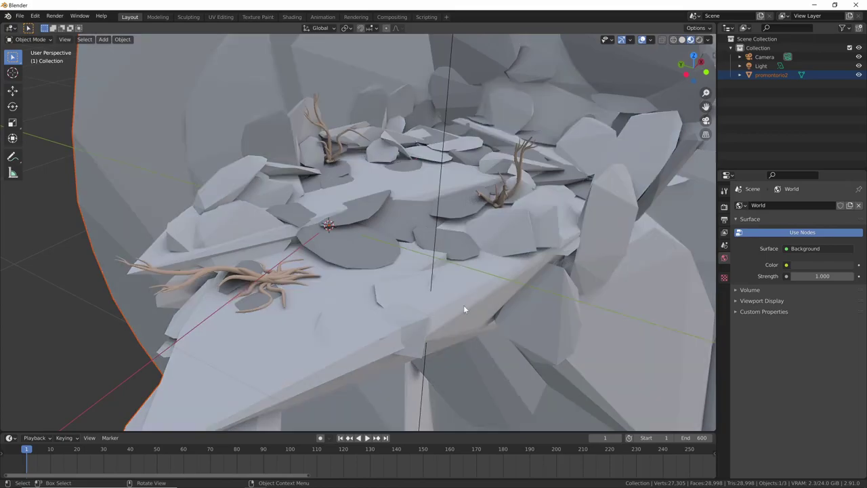
middle_click_drag(464, 305, 463, 306)
scroll(501, 267, "up", 5)
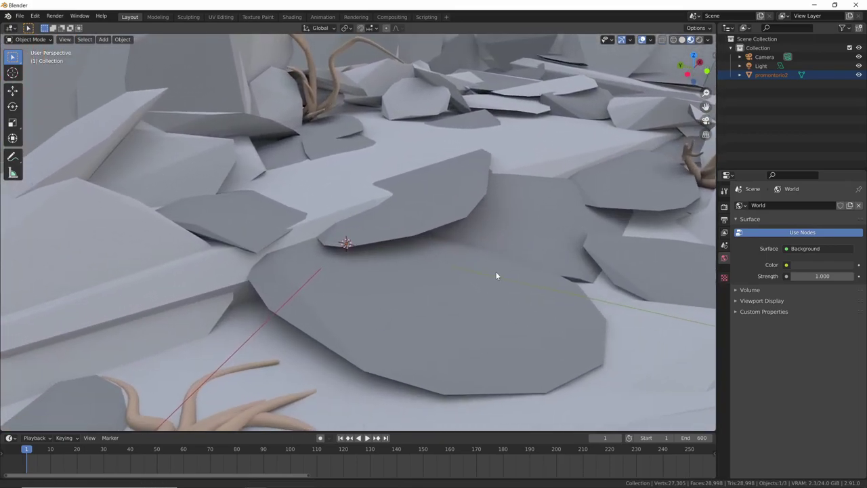
mouse_move(496, 271)
middle_mouse_down()
mouse_move(499, 249)
mouse_move(487, 271)
mouse_move(472, 263)
middle_mouse_up()
left_click(492, 269)
scroll(441, 285, "down", 5)
mouse_move(406, 302)
middle_mouse_down()
mouse_move(425, 283)
mouse_move(426, 293)
middle_mouse_up()
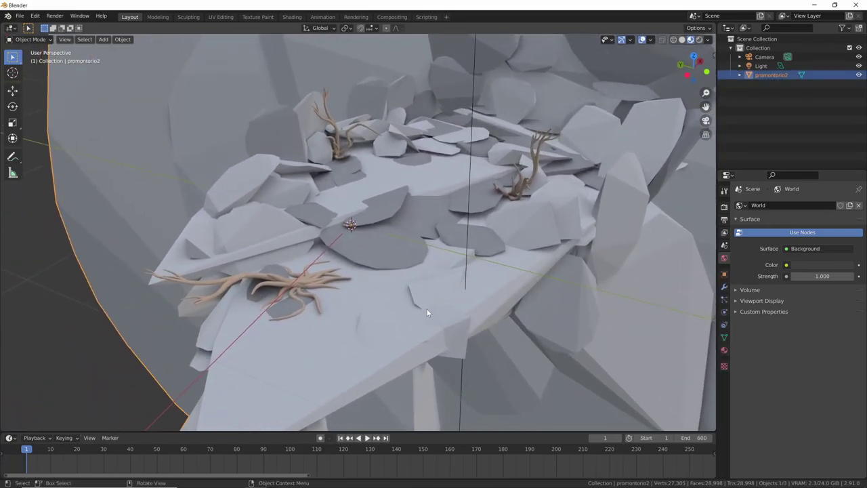
Show promontorio2's material properties and select the Standard414141 slot
left_click(723, 351)
scroll(788, 451, "down", 2)
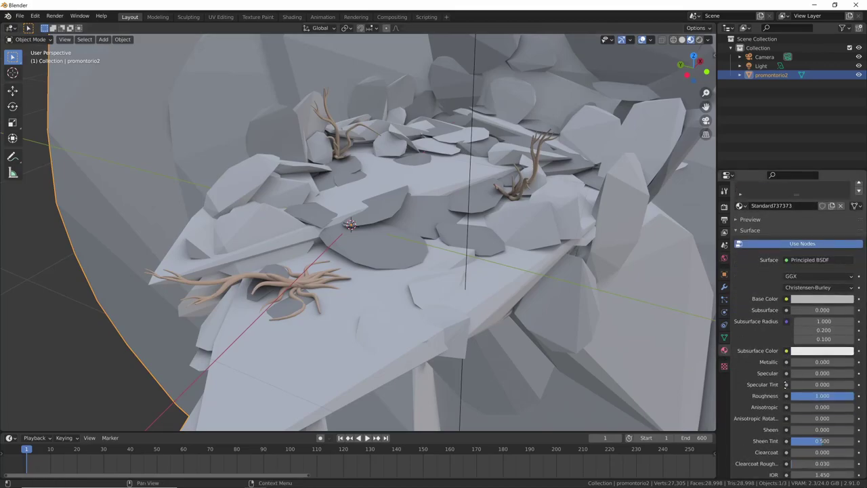
scroll(789, 453, "up", 2)
left_click(777, 217)
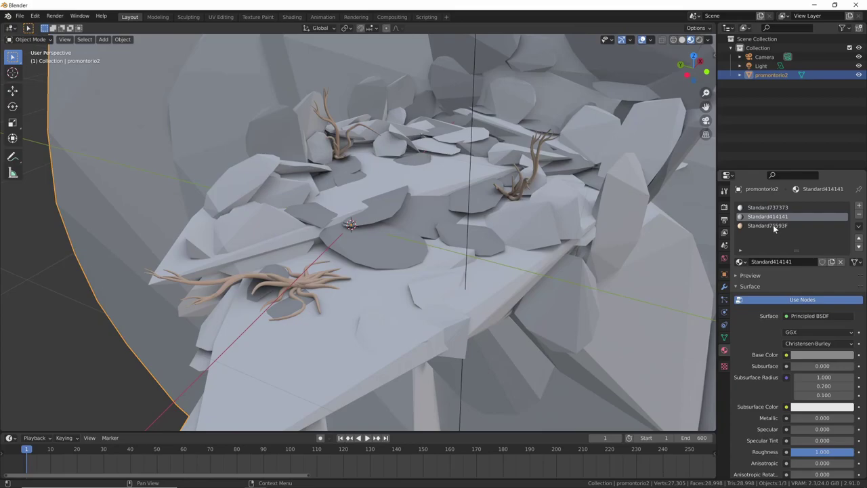
left_click(773, 225)
left_click(776, 208)
left_click(776, 216)
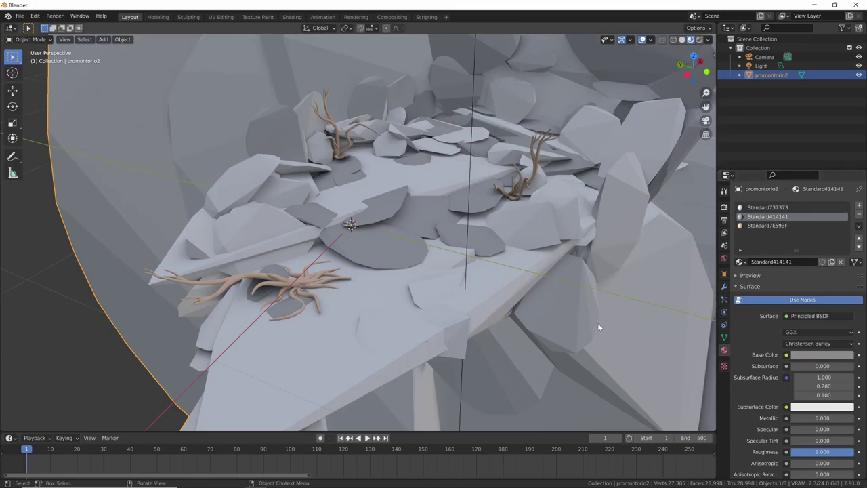
scroll(590, 315, "down", 3)
mouse_move(587, 310)
middle_mouse_down()
mouse_move(607, 269)
mouse_move(512, 318)
mouse_move(502, 311)
mouse_move(523, 304)
middle_mouse_up()
Put promontorio2 into Edit Mode and bring up the Separate menu with P
mouse_move(678, 54)
middle_mouse_down()
mouse_move(524, 269)
mouse_move(509, 264)
middle_mouse_up()
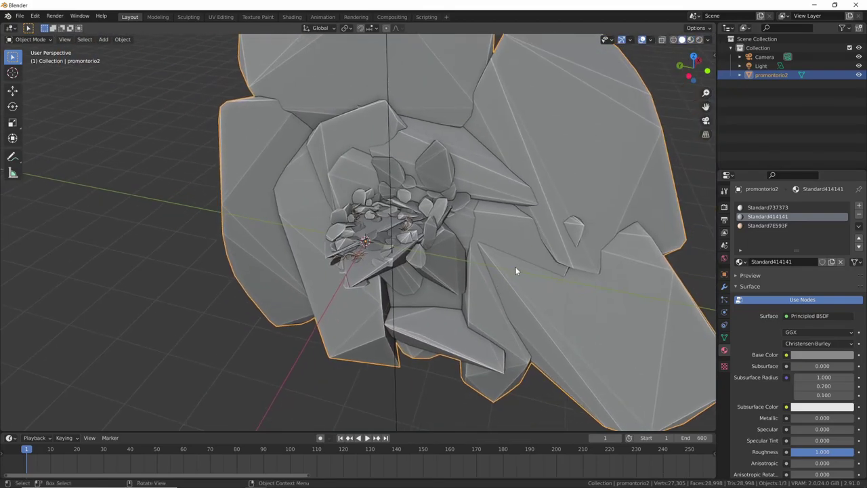
key("Tab")
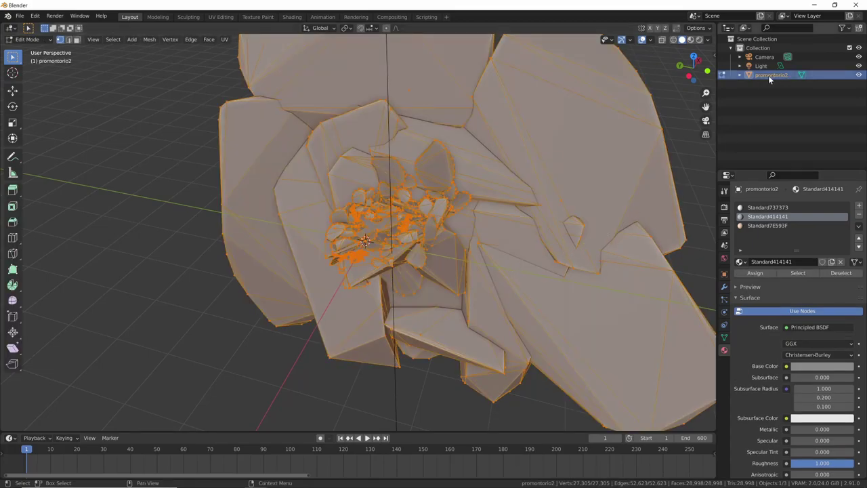
middle_click_drag(570, 298, 506, 264)
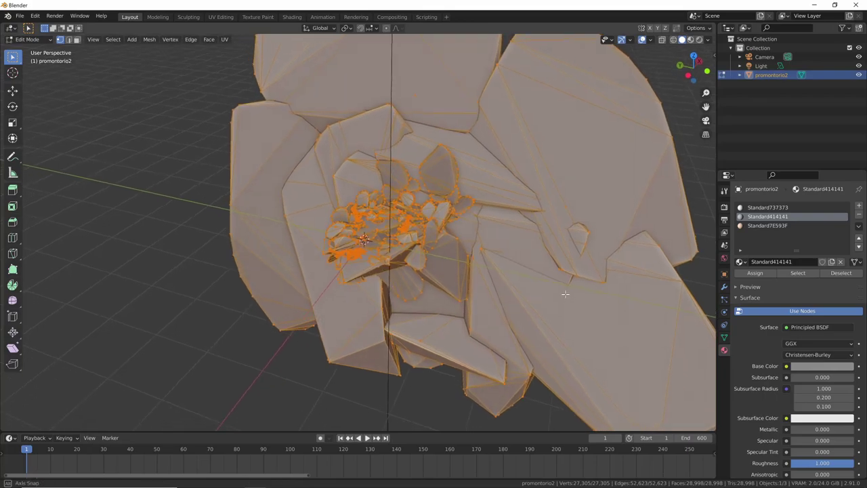
scroll(460, 298, "down", 4)
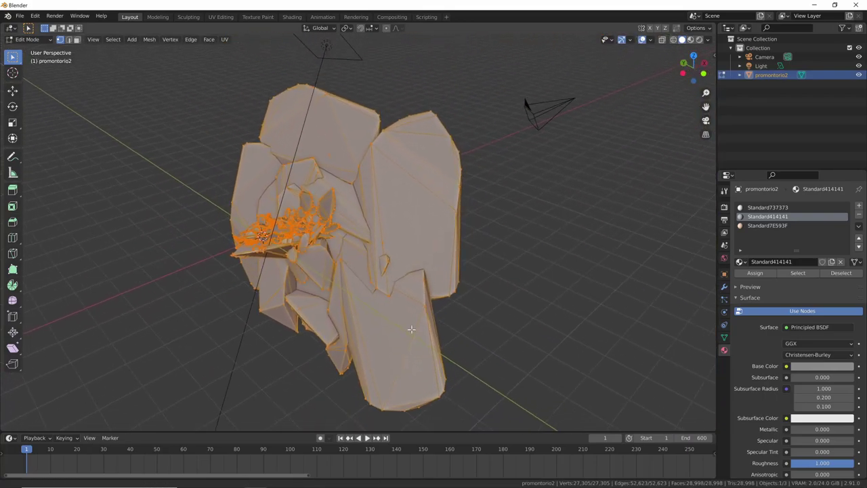
mouse_move(410, 329)
middle_mouse_down()
mouse_move(426, 314)
mouse_move(479, 319)
middle_mouse_up()
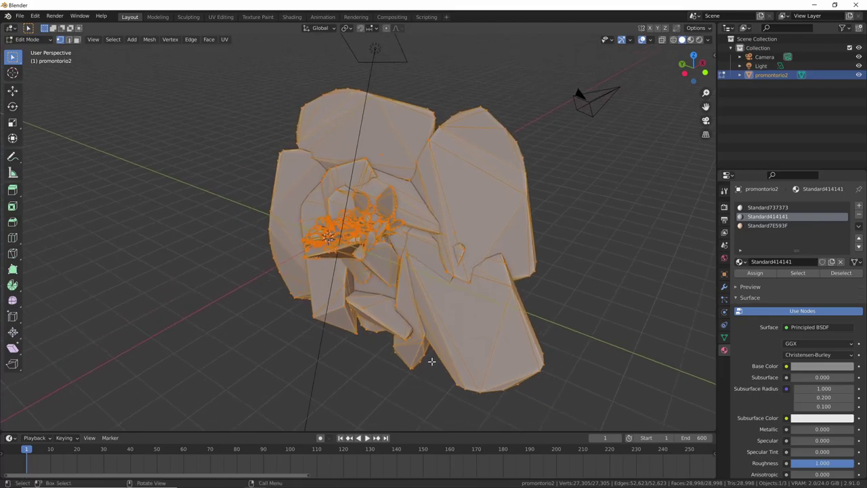
key("p")
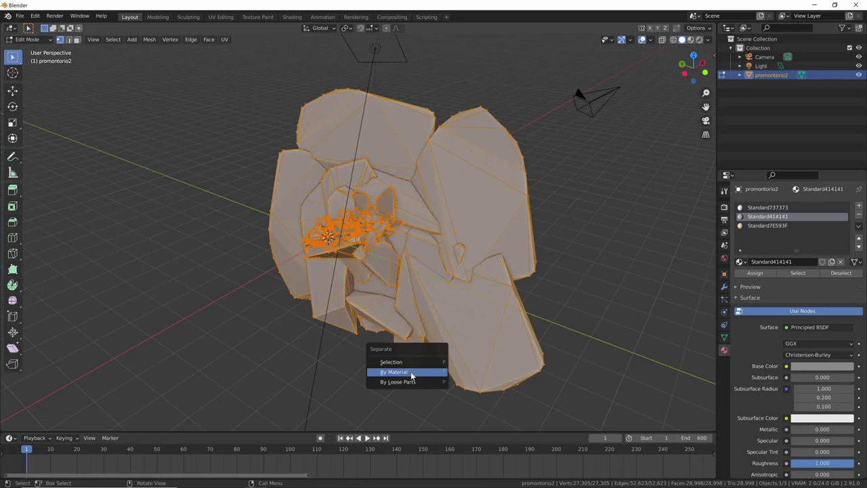
Separate the mesh By Material, return to Object Mode, and select each resulting piece
left_click(411, 372)
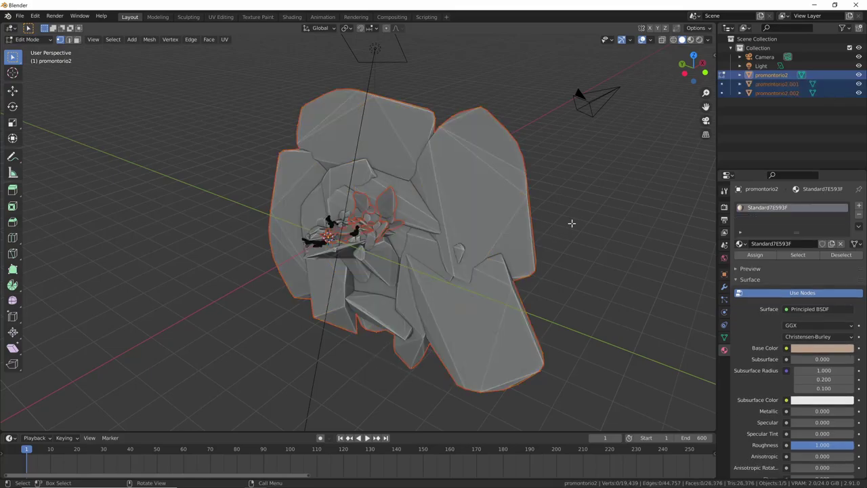
key("Tab")
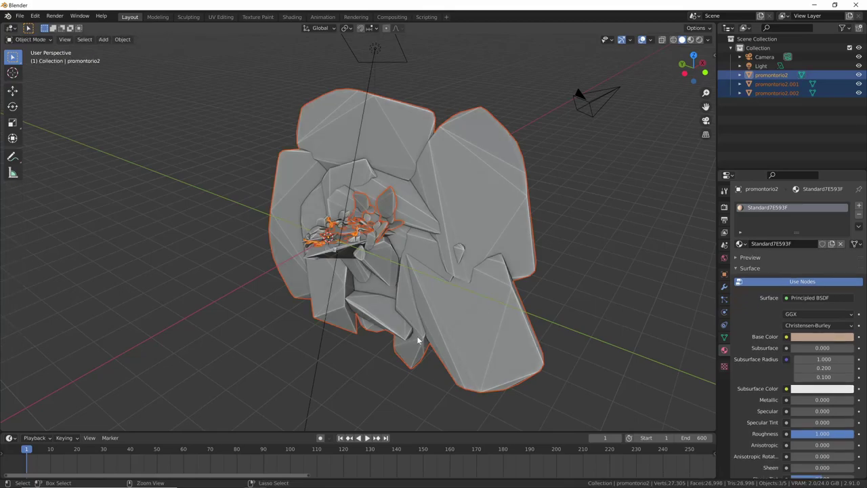
scroll(494, 278, "up", 2)
scroll(535, 256, "up", 2)
left_click(536, 257)
left_click(777, 93)
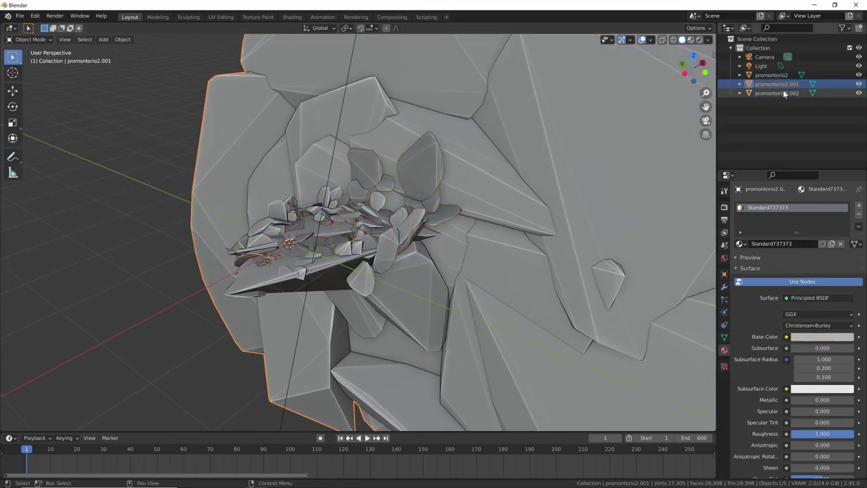
left_click(777, 83)
left_click(772, 74)
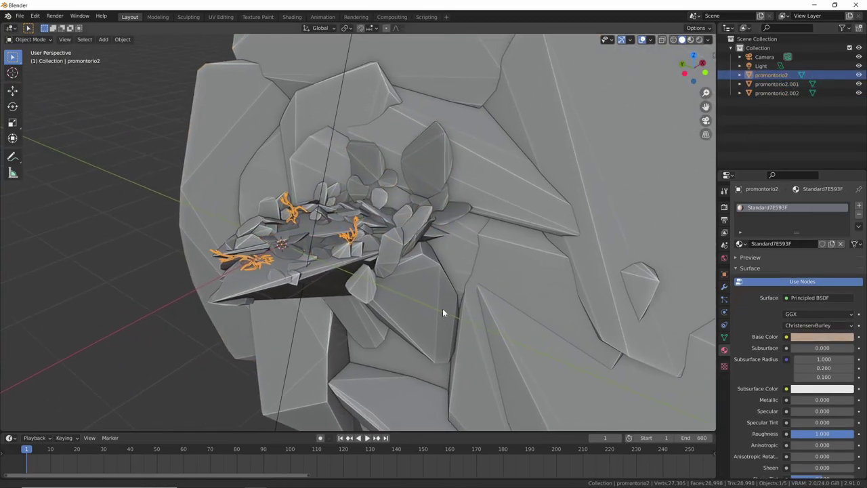
Orbit around the basin while reselecting promontorio2, promontorio2.001 and promontorio2.002 to compare them
scroll(442, 308, "up", 6)
middle_click_drag(518, 252, 628, 224)
scroll(610, 239, "down", 5)
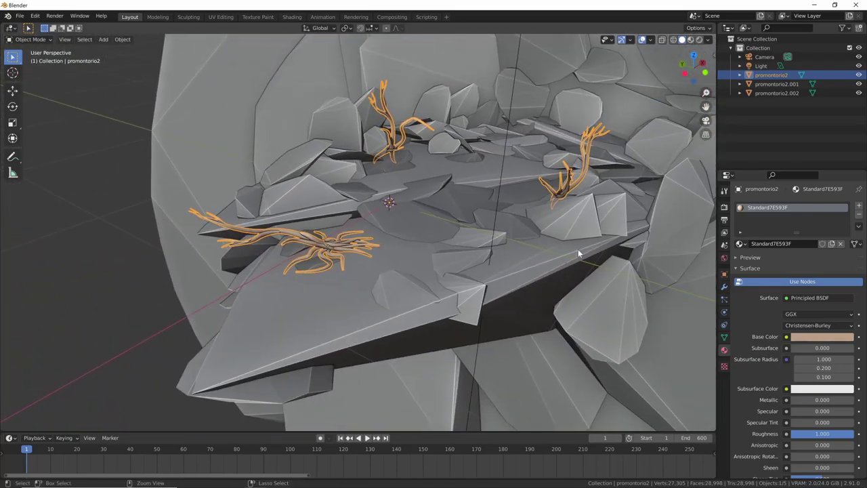
mouse_move(578, 248)
middle_mouse_down()
mouse_move(600, 258)
mouse_move(725, 148)
middle_mouse_up()
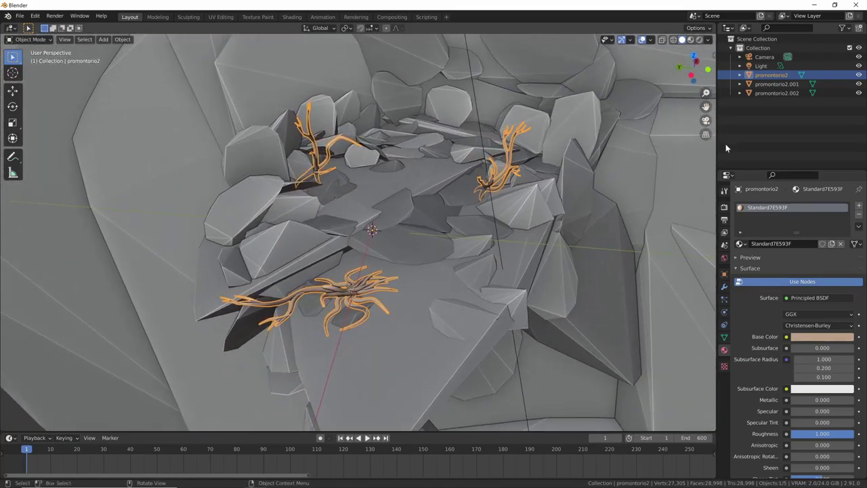
left_click(778, 92)
left_click(772, 75)
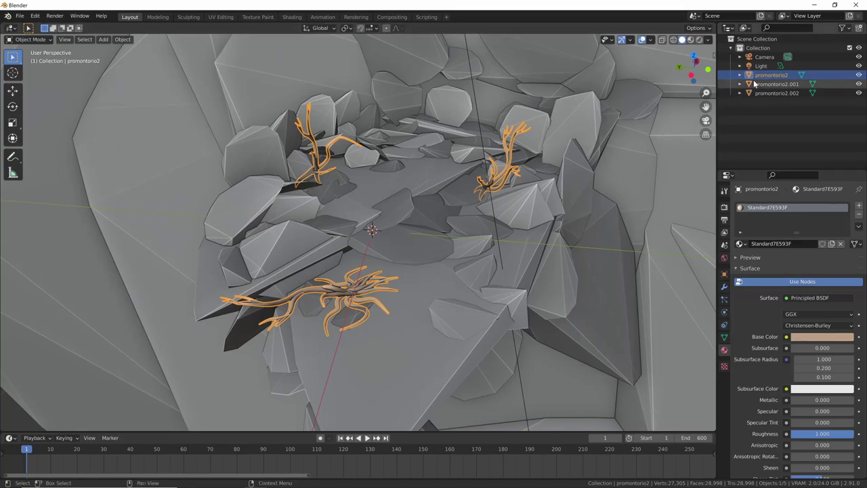
scroll(630, 180, "up", 2)
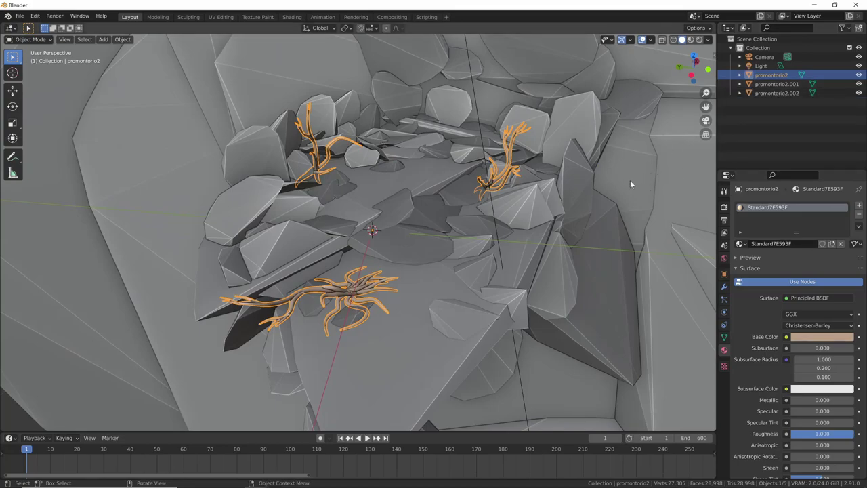
middle_click_drag(523, 273, 489, 273)
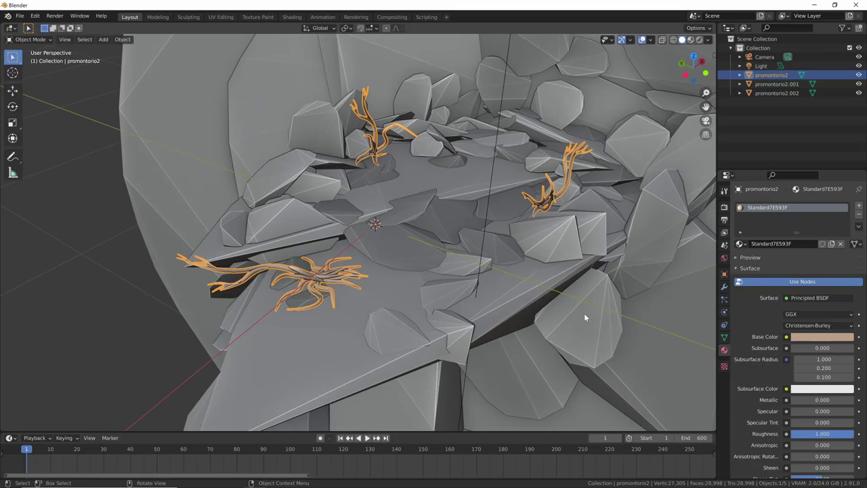
left_click(772, 84)
left_click(776, 93)
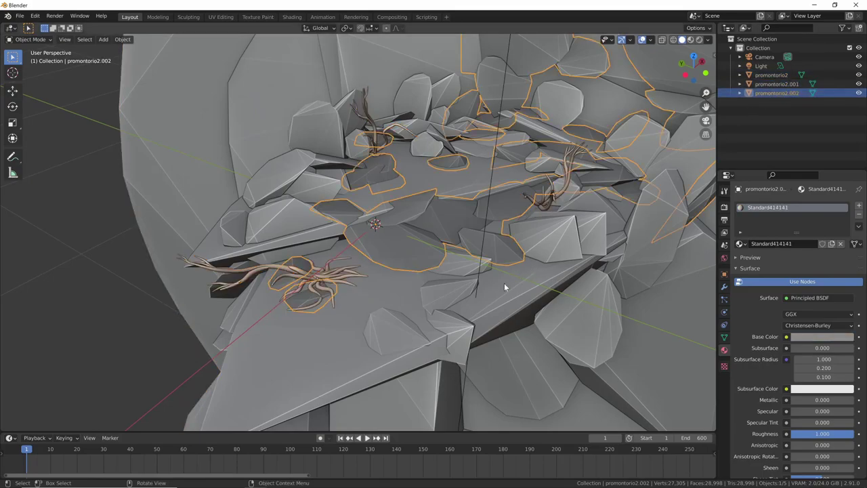
left_click(770, 75)
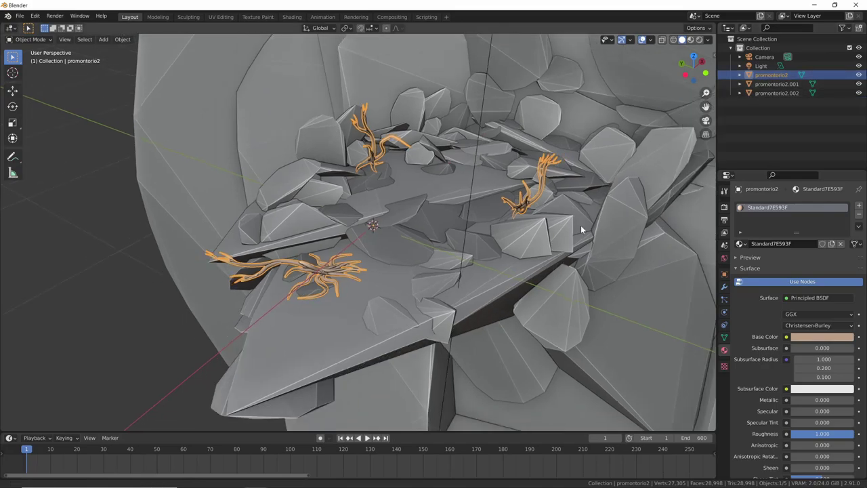
Rename promontorio2, promontorio2.001 and promontorio2.002 to alberi, promontorio and promontorio.rocce
double_click(771, 77)
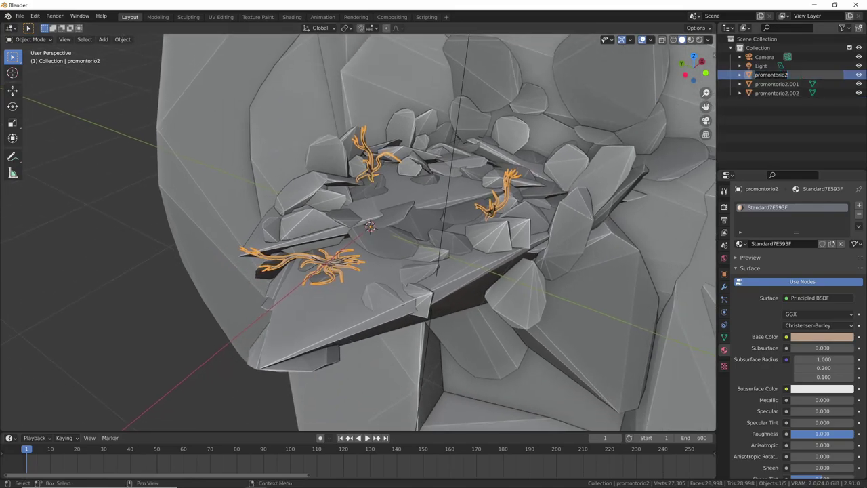
type("albei")
key("Return")
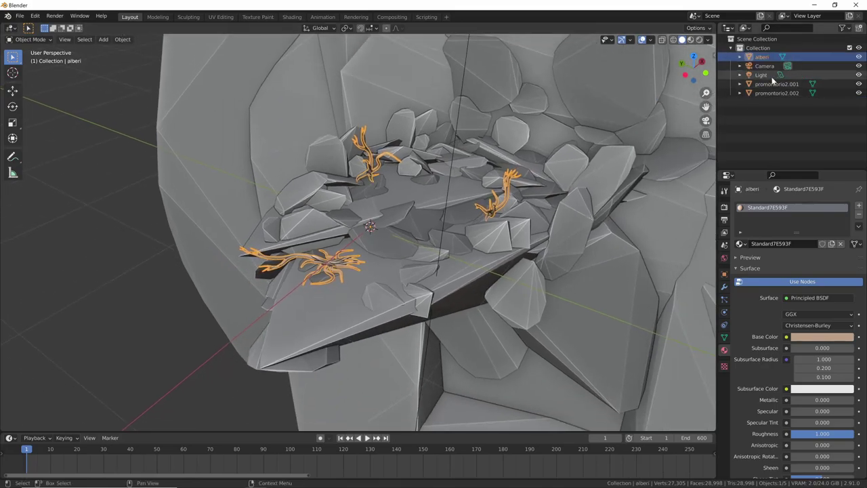
left_click(776, 85)
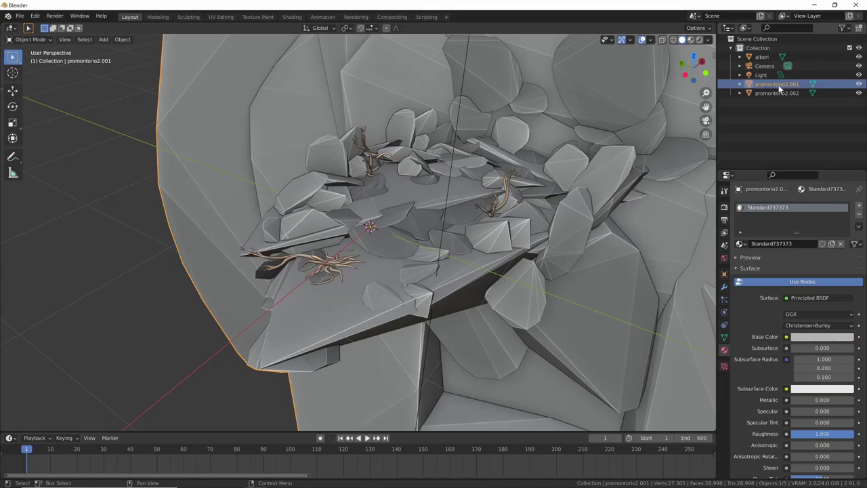
double_click(778, 85)
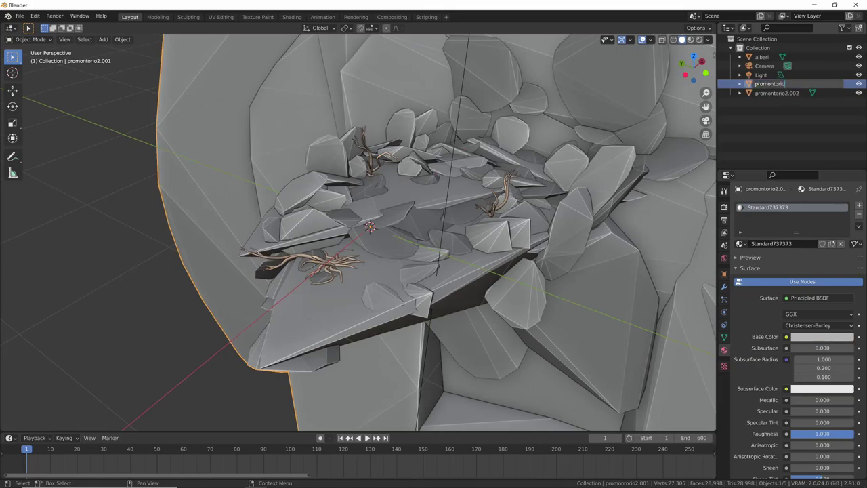
key("Return")
left_click(778, 93)
double_click(779, 93)
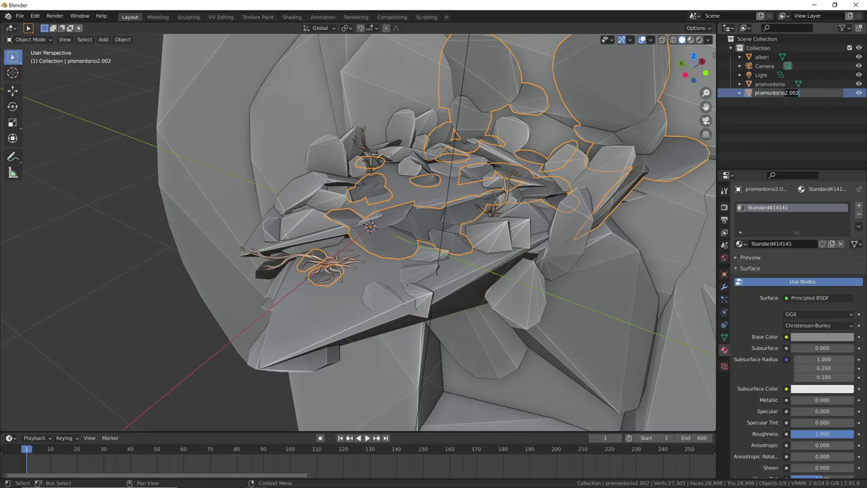
type("rocce")
key("Return")
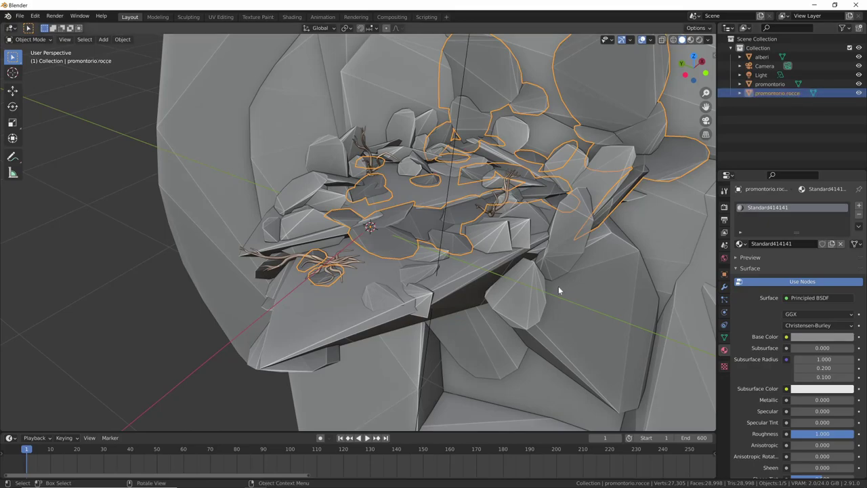
Save the scene as promontorio.blend
mouse_move(551, 248)
middle_mouse_down()
mouse_move(584, 245)
mouse_move(551, 244)
mouse_move(592, 223)
middle_mouse_up()
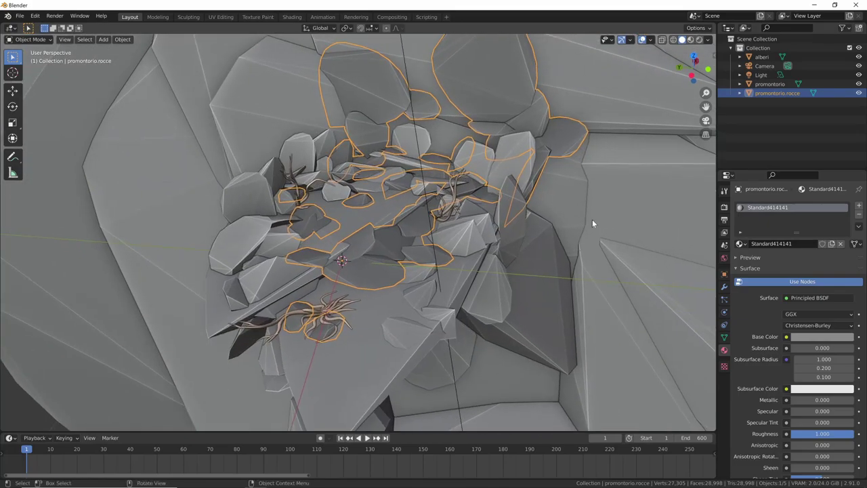
mouse_move(610, 149)
middle_mouse_down()
mouse_move(496, 300)
mouse_move(527, 298)
middle_mouse_up()
key("ctrl+s")
key("Return")
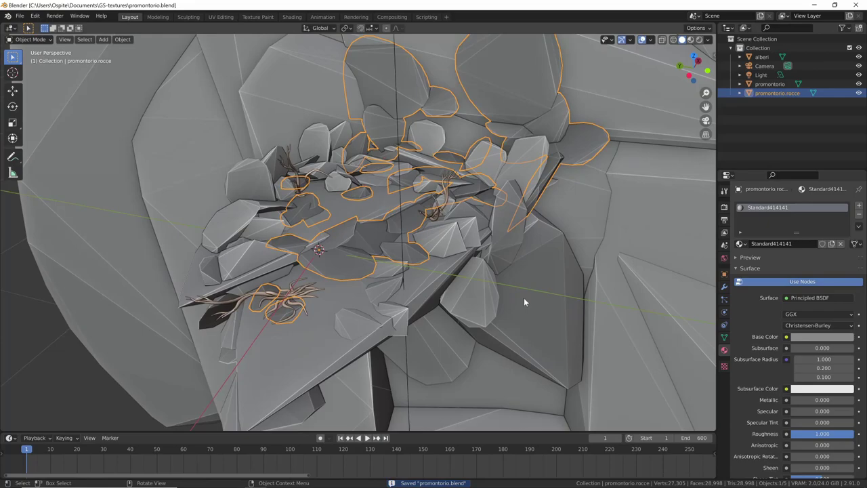
key("alt+Tab")
Delete the promontorio2 mtl, obj and zip files, restore them with undo, and close the folder
left_click(244, 106)
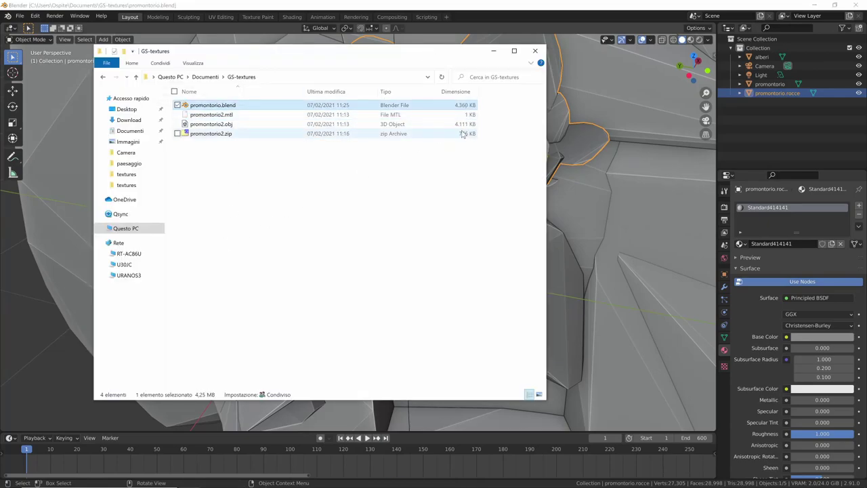
left_click_drag(290, 206, 218, 113)
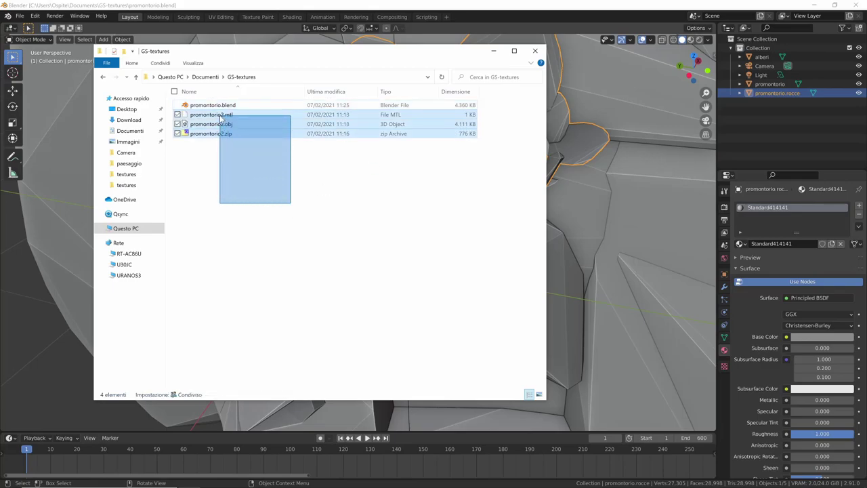
key("Delete")
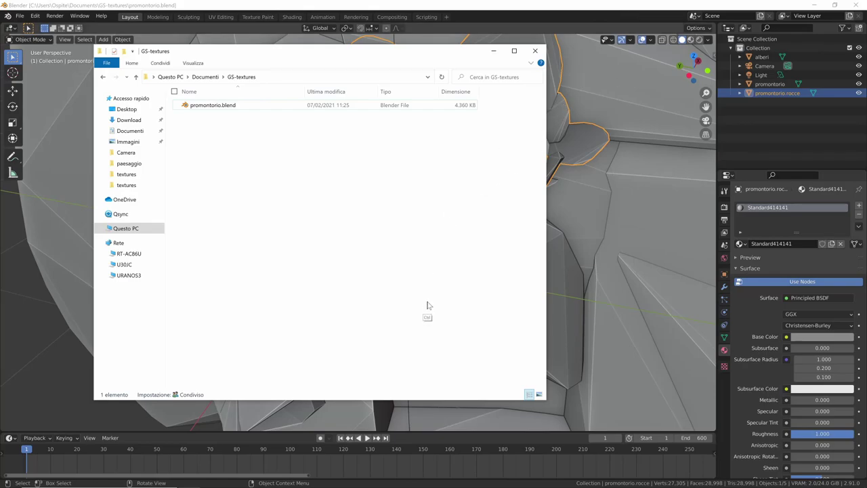
key("ctrl+z")
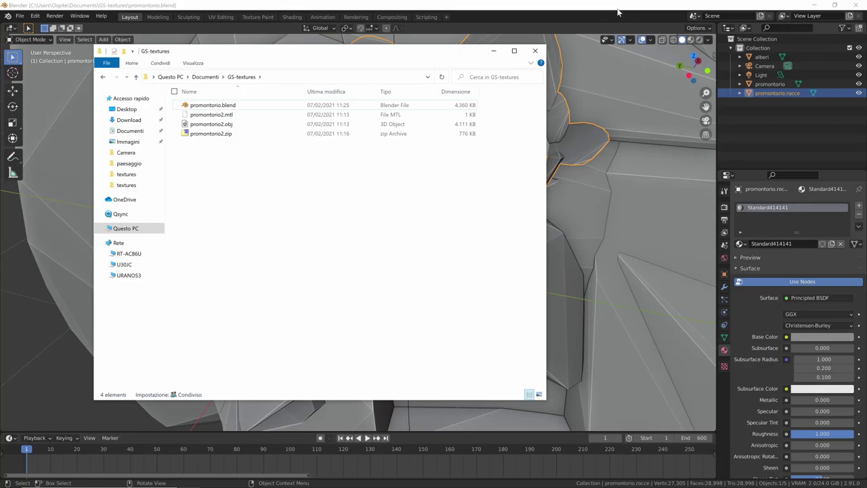
left_click(622, 12)
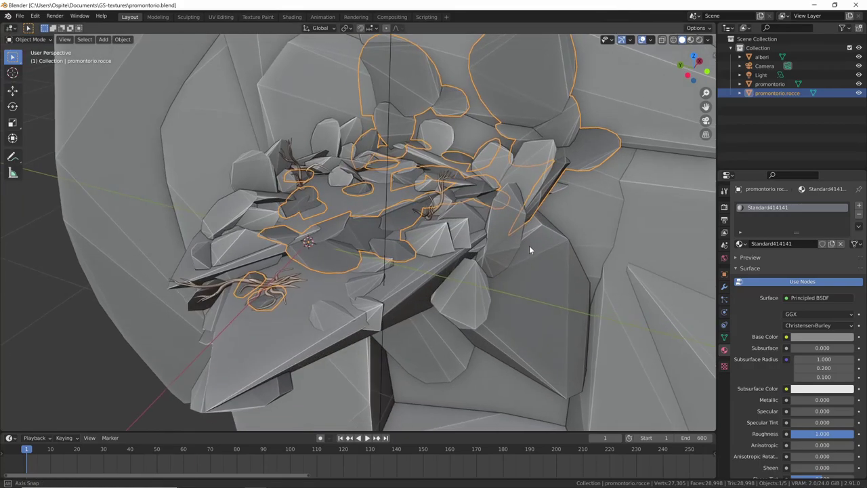
Switch to the Shading workspace's material preview and select the promontorio rocks
scroll(529, 245, "down", 2)
scroll(477, 295, "down", 3)
scroll(476, 298, "up", 2)
scroll(497, 285, "up", 2)
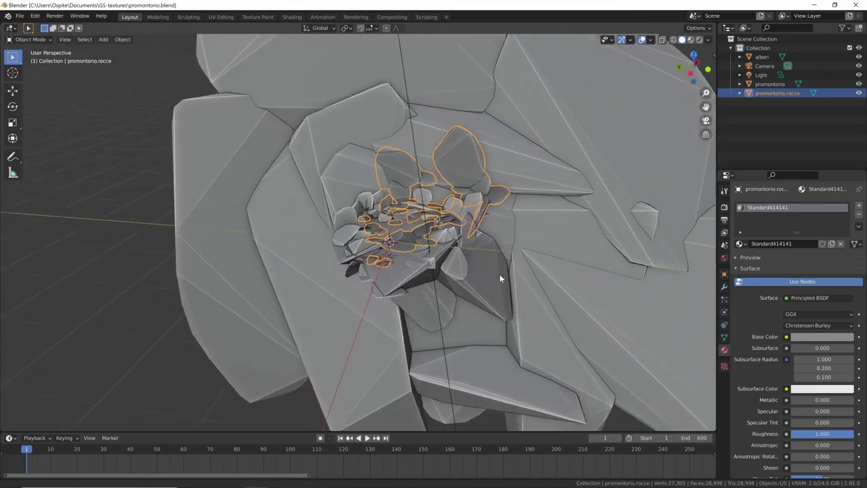
scroll(499, 276, "up", 4)
mouse_move(447, 248)
middle_mouse_down()
mouse_move(445, 273)
mouse_move(462, 276)
mouse_move(441, 333)
middle_mouse_up()
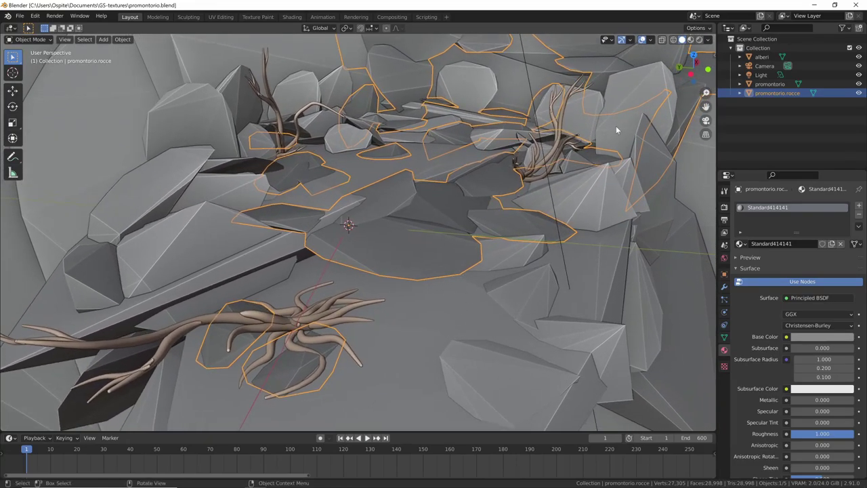
left_click(691, 39)
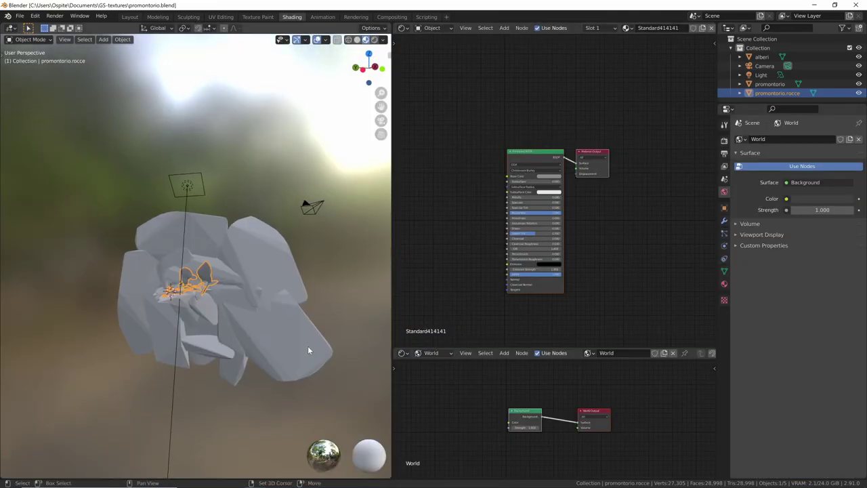
mouse_move(308, 345)
middle_mouse_down()
mouse_move(281, 341)
mouse_move(283, 318)
middle_mouse_up()
scroll(299, 288, "up", 5)
mouse_move(318, 258)
middle_mouse_down()
mouse_move(305, 308)
mouse_move(309, 286)
mouse_move(265, 340)
mouse_move(329, 325)
mouse_move(310, 321)
mouse_move(339, 291)
mouse_move(271, 329)
middle_mouse_up()
left_click(306, 308)
Drop sjggaija_2K_Albedo.jpg from rock_cliffs_sjggaija into the promontorio material's nodes
middle_click_drag(437, 284, 492, 287)
key("alt+Tab")
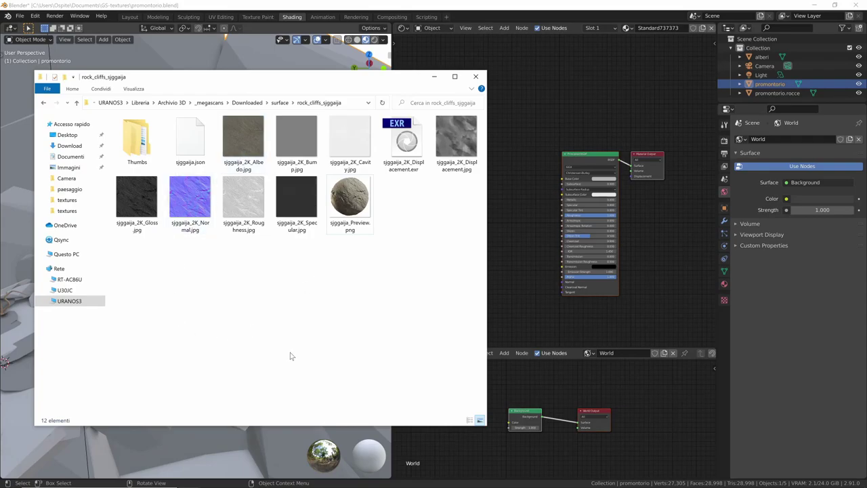
left_click(249, 153)
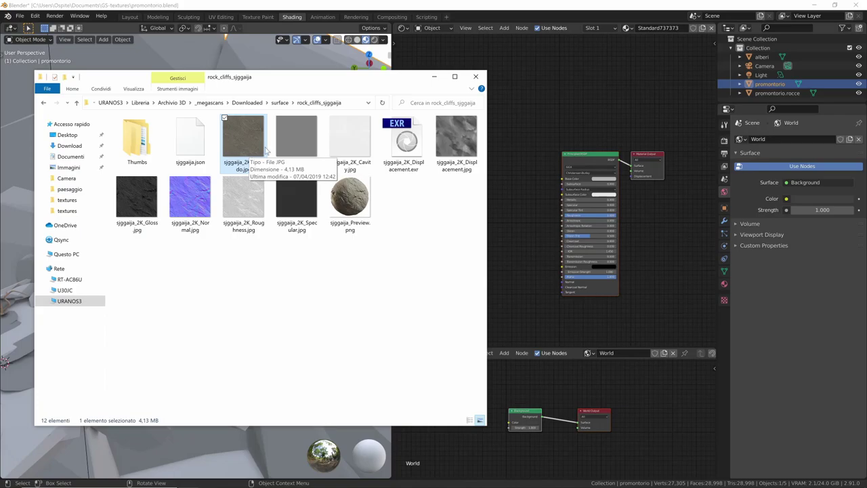
mouse_move(246, 146)
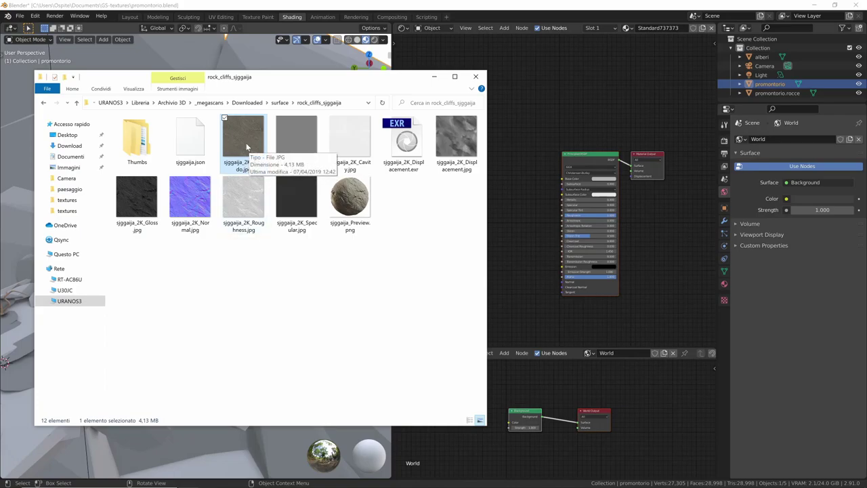
mouse_move(246, 147)
left_mouse_down()
mouse_move(514, 135)
mouse_move(478, 142)
left_mouse_up()
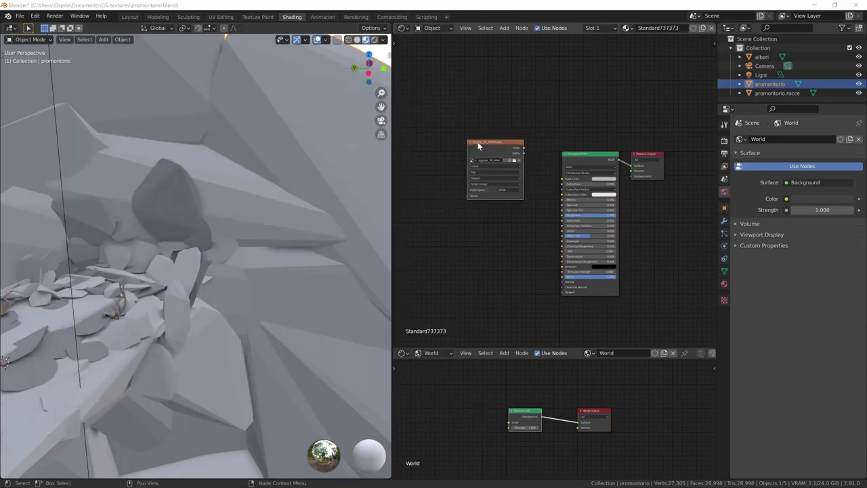
Drag sjggaija_2K_Normal.jpg from the folder into Blender's Shader Editor
key("alt+Tab")
left_click(173, 201)
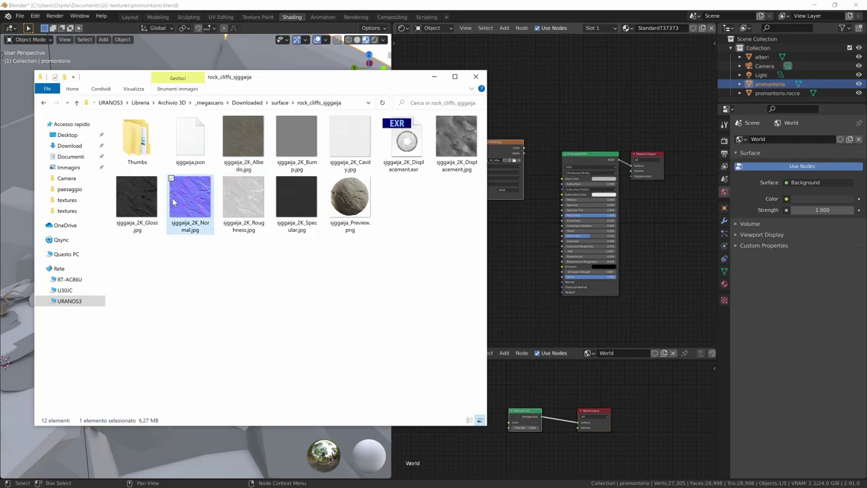
mouse_move(188, 200)
left_mouse_down()
mouse_move(195, 212)
mouse_move(500, 259)
left_mouse_up()
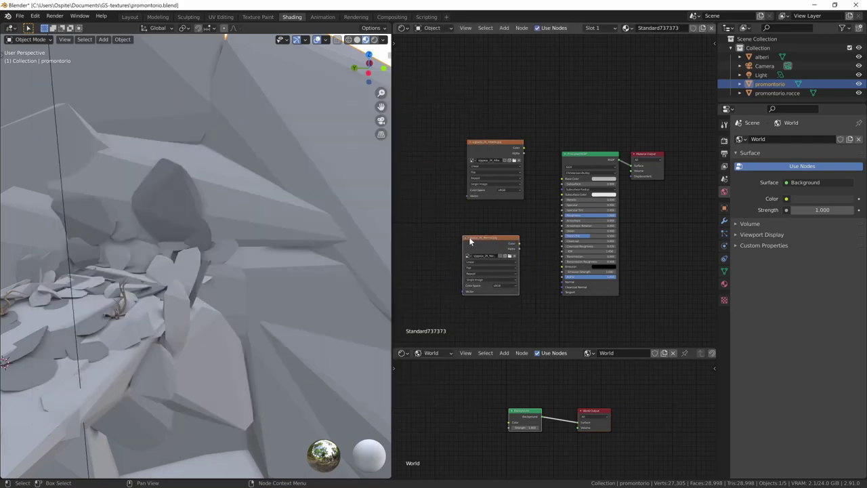
Place the Albedo texture node, link its Color to Base Color, and shift the Normal node left
left_click(469, 241)
left_click_drag(513, 146, 520, 205)
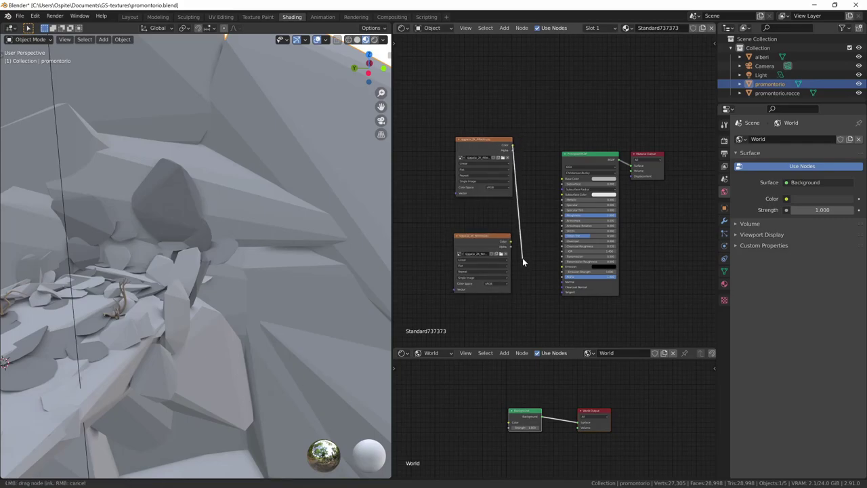
left_click_drag(562, 180, 563, 179)
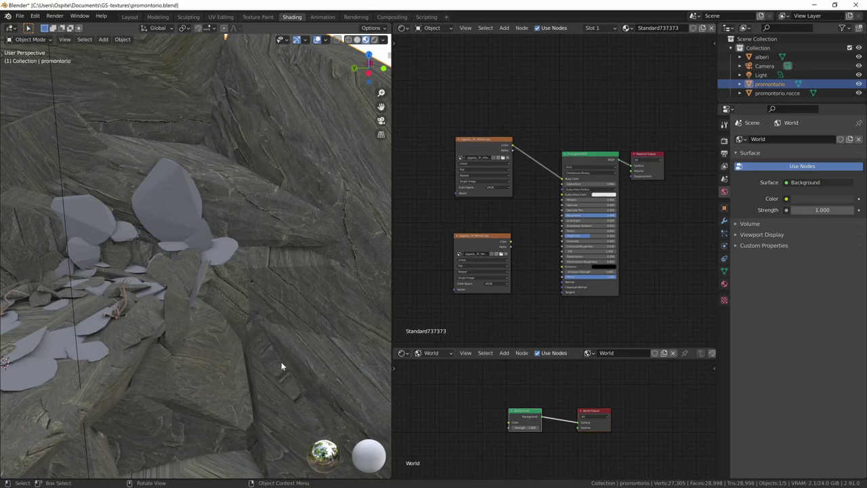
mouse_move(281, 362)
middle_mouse_down()
mouse_move(349, 332)
mouse_move(316, 373)
mouse_move(322, 354)
middle_mouse_up()
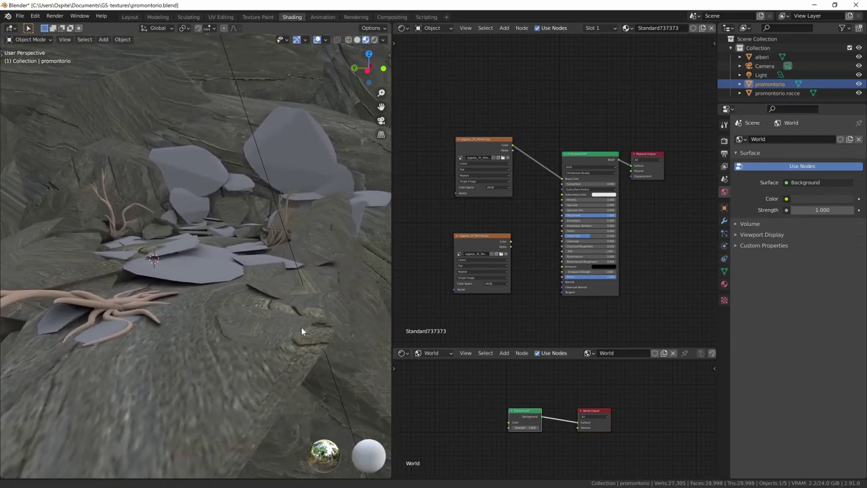
middle_click_drag(323, 359, 301, 329)
left_click_drag(492, 238, 470, 245)
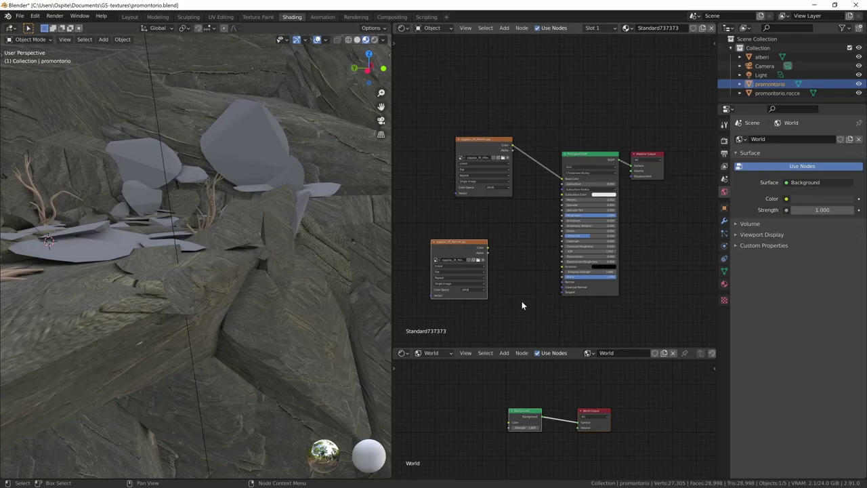
key("shift+a")
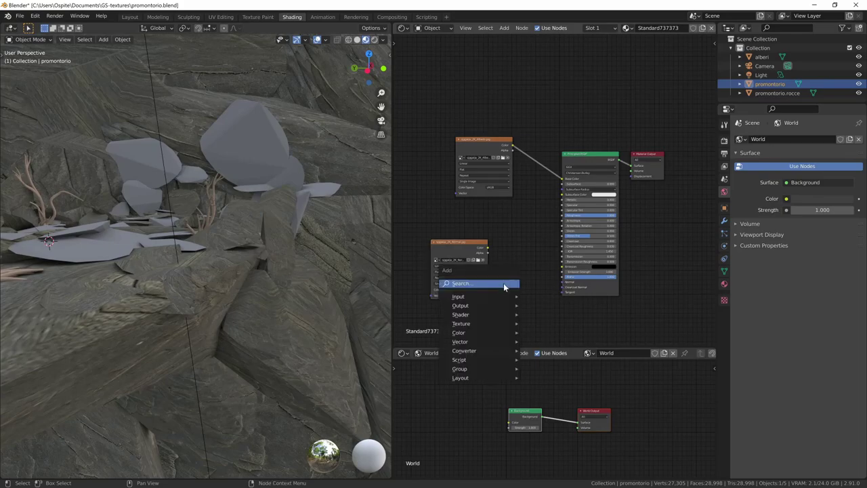
Route the Normal texture through a new Normal Map node into BSDF Normal, set to Non-Color
left_click(504, 288)
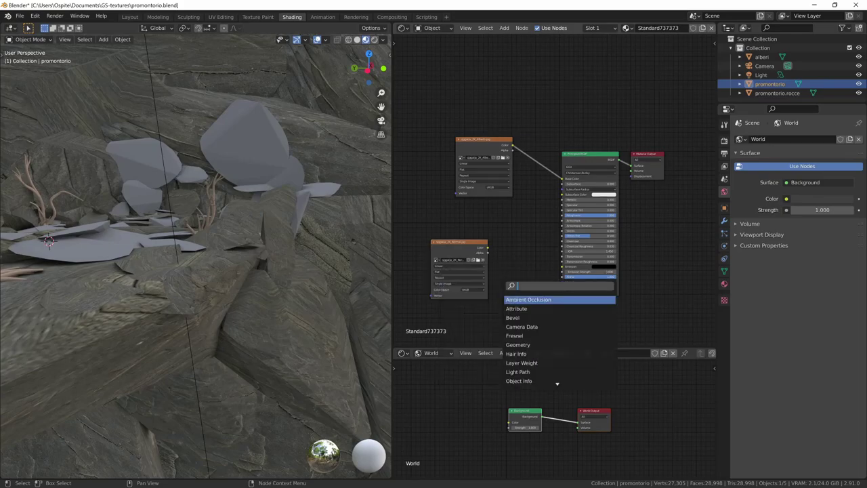
type("nor")
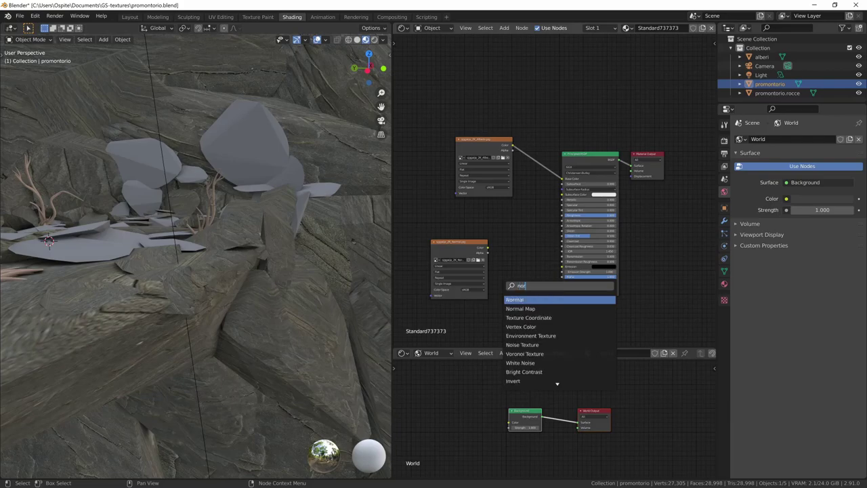
type("m")
key("Down")
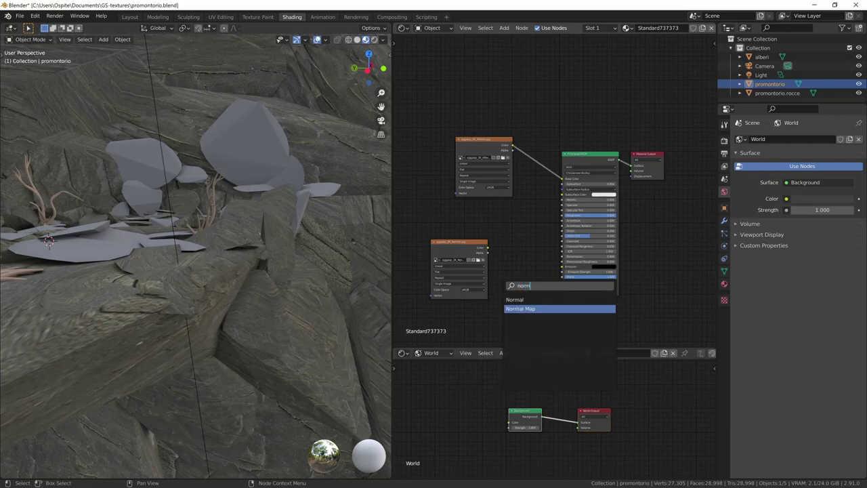
key("Return")
left_click(524, 272)
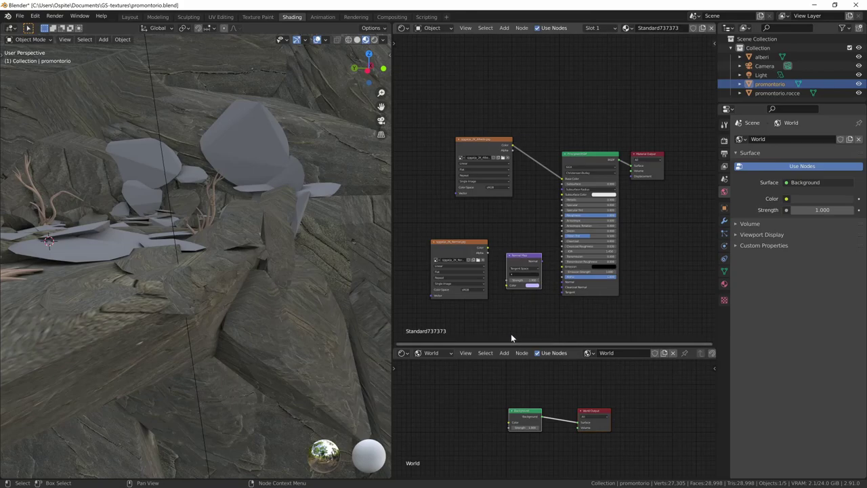
mouse_move(541, 260)
left_mouse_down()
mouse_move(553, 286)
mouse_move(560, 285)
left_mouse_up()
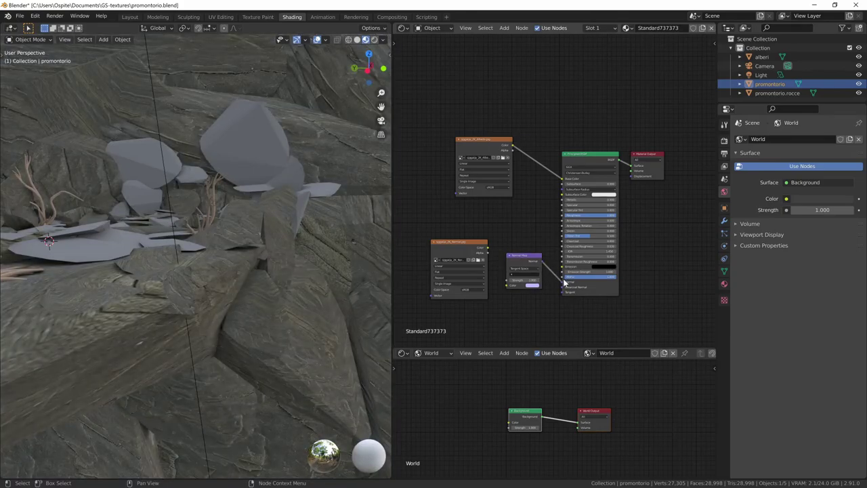
left_click_drag(488, 248, 519, 255)
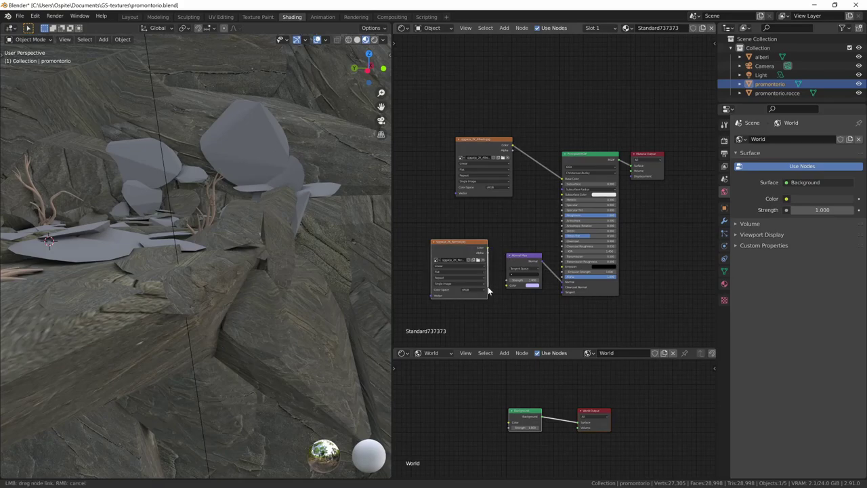
left_click_drag(506, 288, 507, 286)
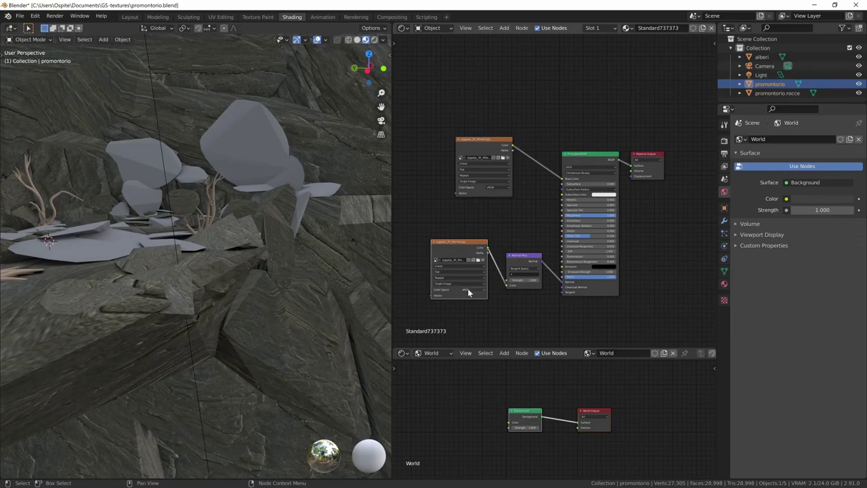
left_click(467, 289)
left_click(474, 311)
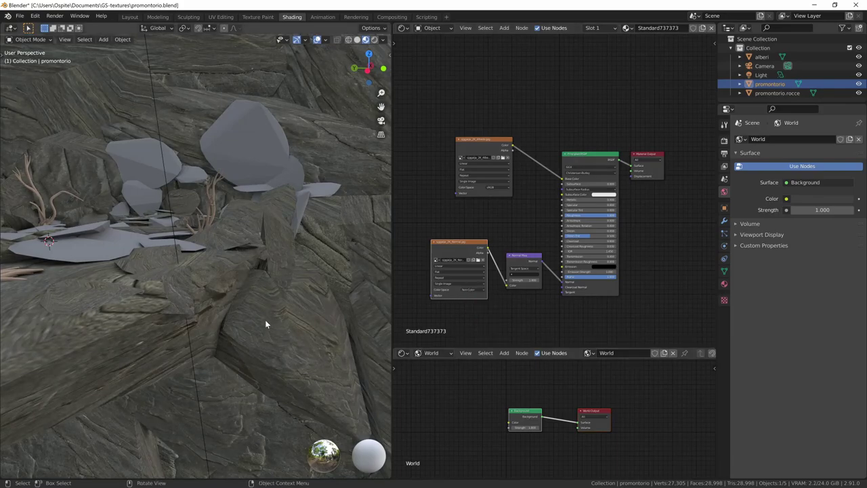
Switch the viewport to Rendered shading and zoom into the rock pile
scroll(265, 317, "down", 3)
scroll(277, 317, "down", 3)
mouse_move(277, 317)
middle_mouse_down()
mouse_move(210, 373)
mouse_move(277, 289)
mouse_move(270, 285)
mouse_move(293, 288)
middle_mouse_up()
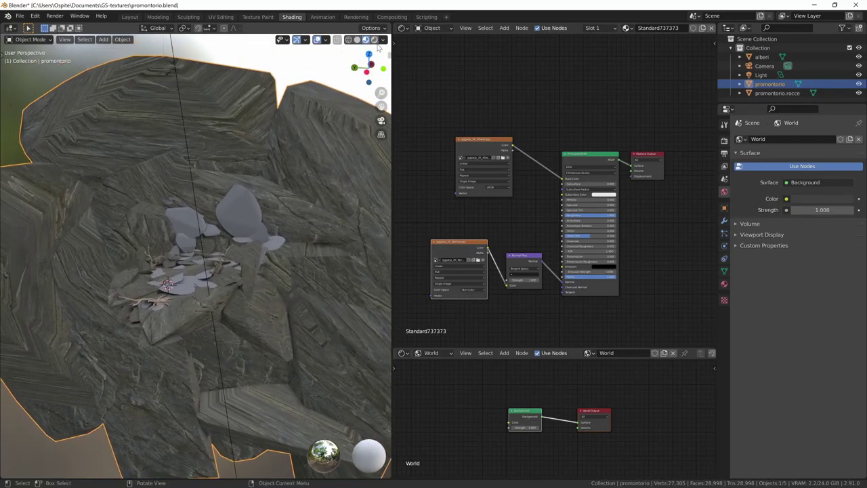
key("z")
left_click(269, 345)
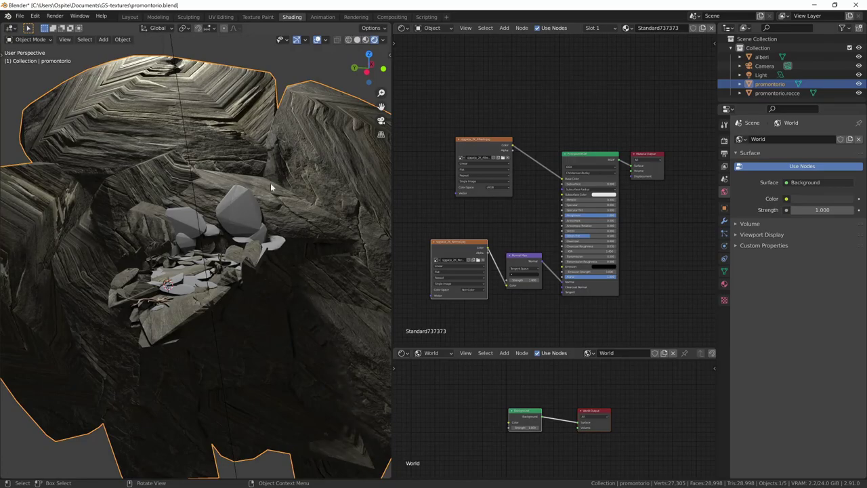
mouse_move(159, 50)
middle_mouse_down()
mouse_move(239, 269)
mouse_move(285, 230)
mouse_move(308, 288)
middle_mouse_up()
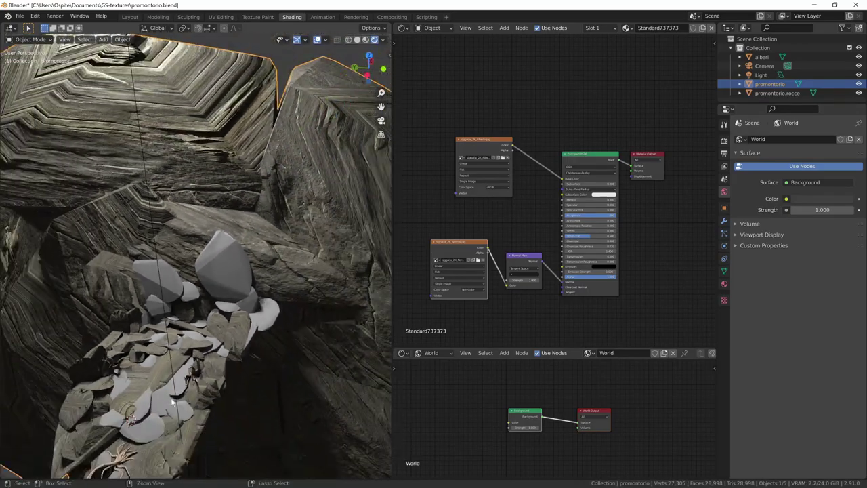
Move the light and rotate it to shine straight down on the promontorio
left_click(761, 74)
key("g")
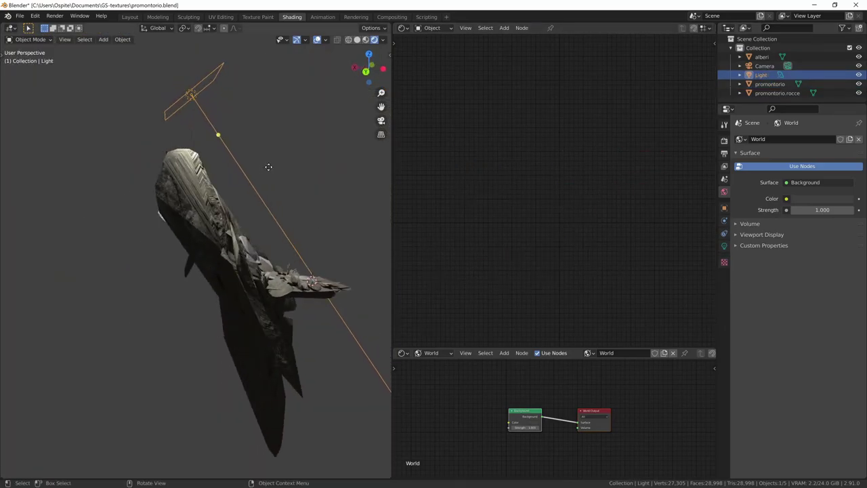
left_click(390, 176)
key("r")
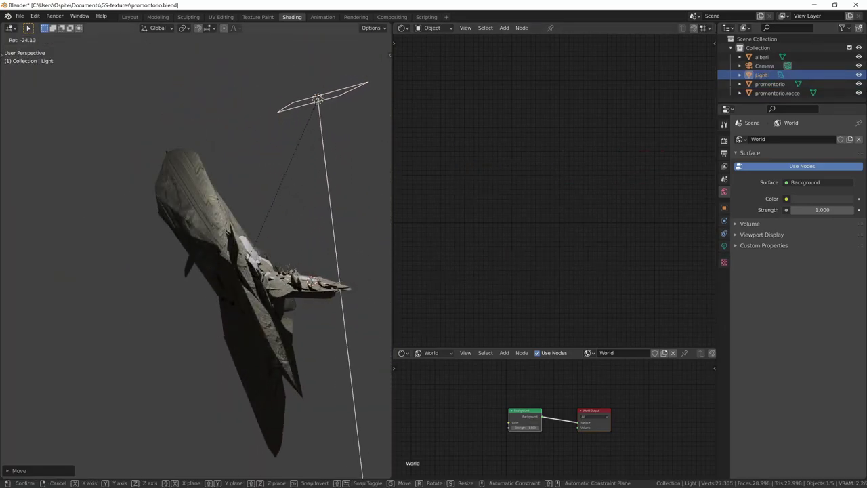
left_click(336, 306)
mouse_move(335, 306)
middle_mouse_down()
mouse_move(231, 311)
mouse_move(232, 264)
middle_mouse_up()
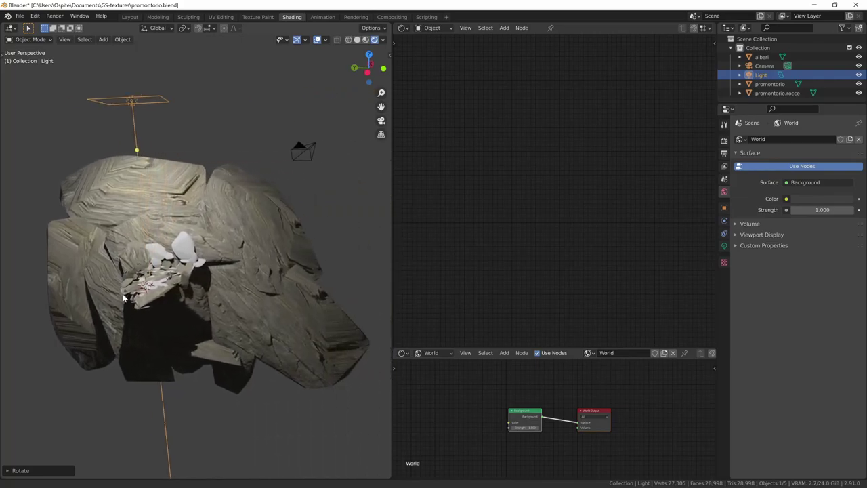
scroll(232, 262, "up", 4)
scroll(259, 224, "up", 3)
scroll(364, 226, "up", 3)
mouse_move(365, 225)
middle_mouse_down()
mouse_move(219, 339)
mouse_move(310, 295)
mouse_move(241, 342)
mouse_move(289, 326)
mouse_move(201, 371)
mouse_move(231, 360)
mouse_move(358, 352)
mouse_move(378, 320)
mouse_move(334, 235)
mouse_move(271, 318)
mouse_move(226, 289)
mouse_move(197, 339)
mouse_move(173, 329)
mouse_move(269, 319)
mouse_move(301, 257)
mouse_move(282, 274)
mouse_move(264, 271)
mouse_move(231, 239)
mouse_move(229, 330)
middle_mouse_up()
Select the promontorio object and frame it in the view
left_click(289, 326)
scroll(378, 320, "up", 2)
left_click(226, 288)
left_click(270, 315)
key("KP_Decimal")
Orbit close around the textured rocks, then switch to the UV Editing workspace
scroll(320, 187, "up", 5)
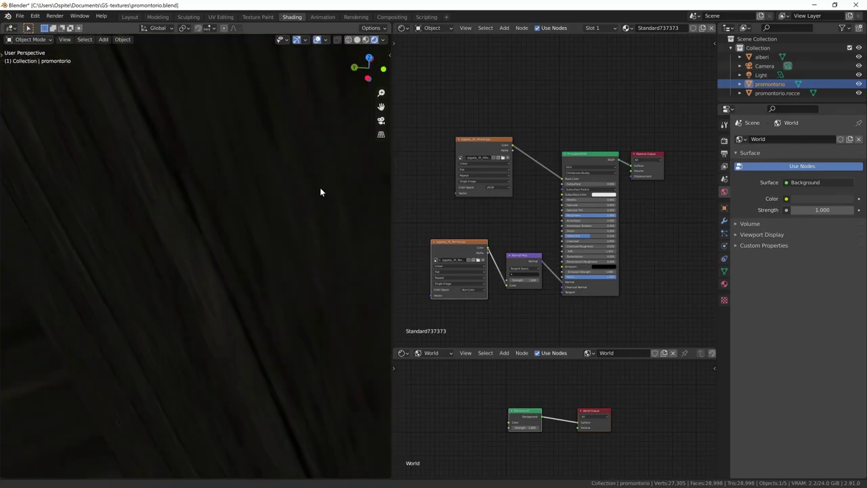
mouse_move(320, 187)
middle_mouse_down()
mouse_move(273, 250)
mouse_move(173, 231)
mouse_move(225, 223)
mouse_move(219, 261)
mouse_move(264, 323)
mouse_move(257, 291)
mouse_move(236, 277)
middle_mouse_up()
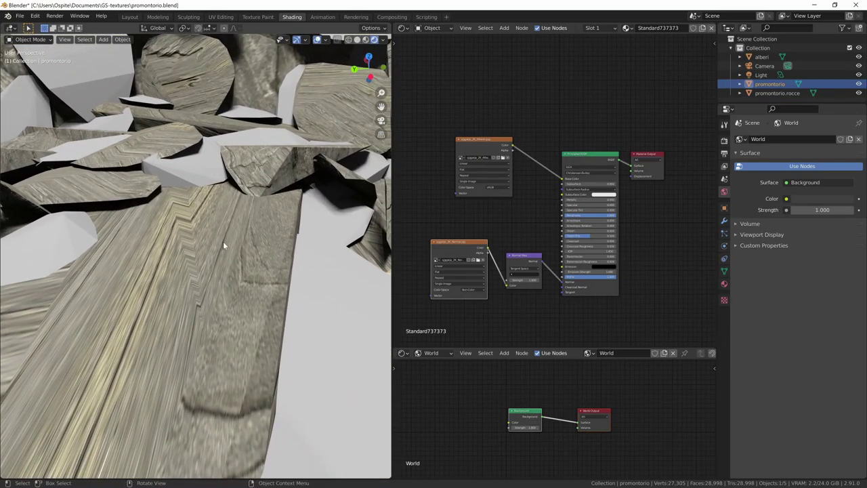
mouse_move(223, 241)
middle_mouse_down()
mouse_move(206, 307)
mouse_move(215, 344)
mouse_move(225, 330)
mouse_move(223, 290)
mouse_move(232, 305)
mouse_move(262, 269)
mouse_move(284, 267)
mouse_move(281, 273)
mouse_move(228, 251)
middle_mouse_up()
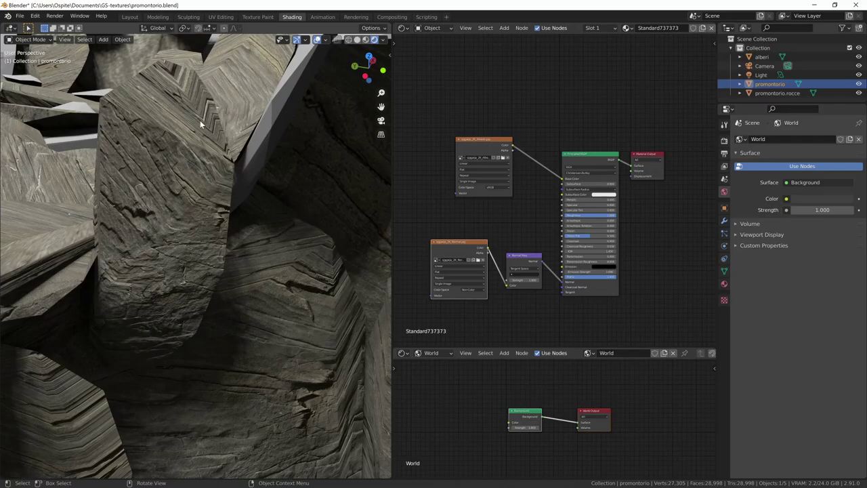
mouse_move(186, 198)
middle_mouse_down()
mouse_move(229, 262)
mouse_move(141, 354)
mouse_move(256, 338)
mouse_move(253, 319)
mouse_move(212, 344)
mouse_move(250, 305)
mouse_move(272, 332)
mouse_move(271, 313)
middle_mouse_up()
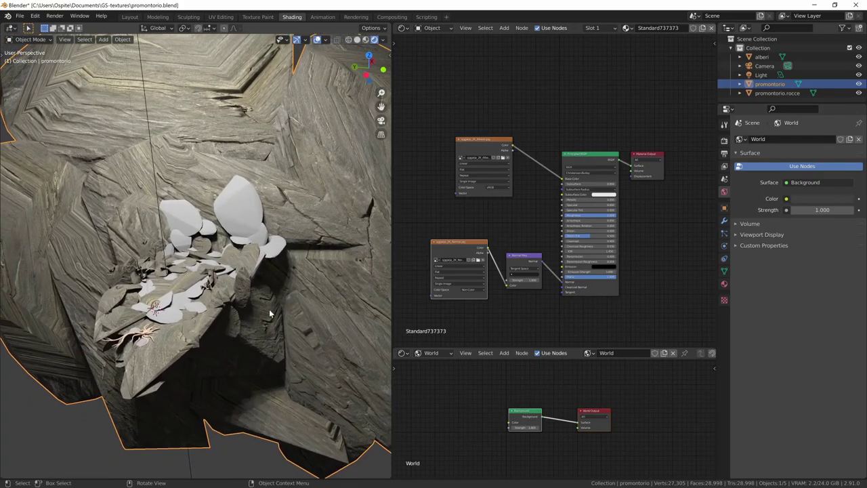
left_click(221, 17)
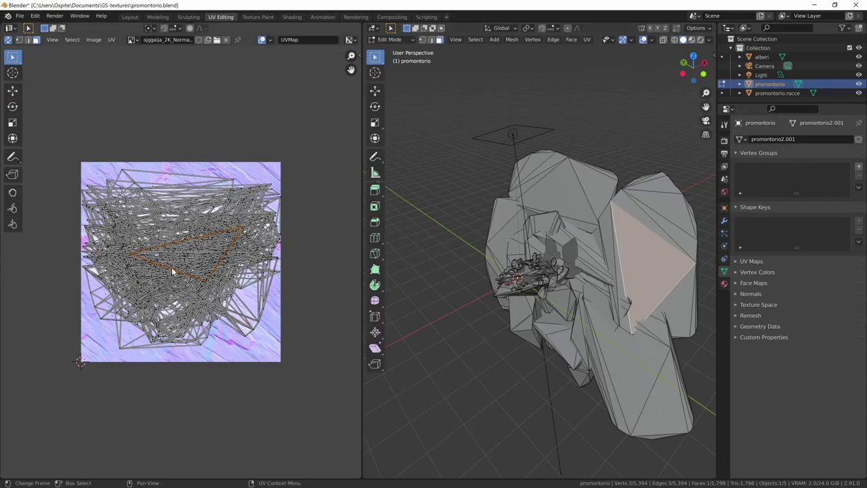
Select a face to check its UVs and view the zoomed-in mesh in Material Preview
left_click(596, 188)
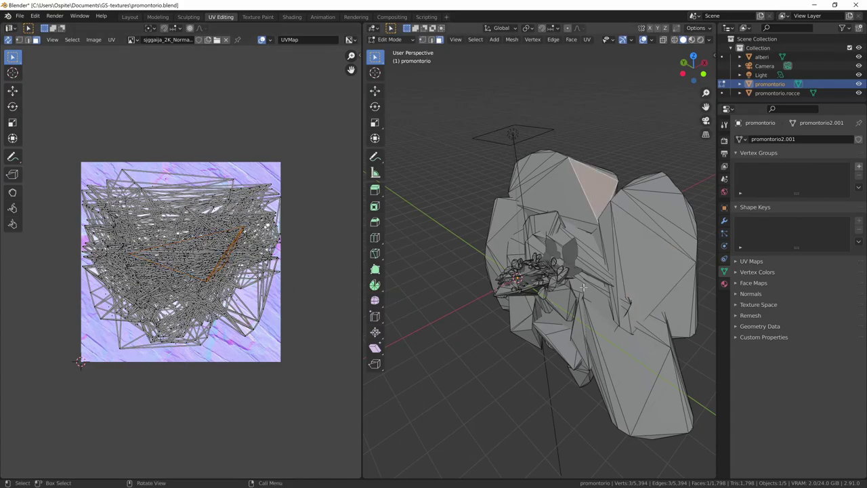
middle_click_drag(433, 223, 349, 209)
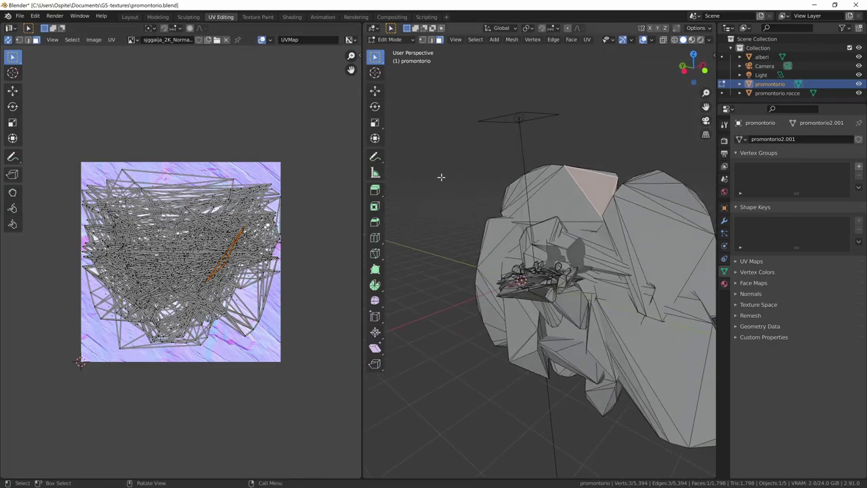
left_click(691, 40)
scroll(599, 222, "up", 3)
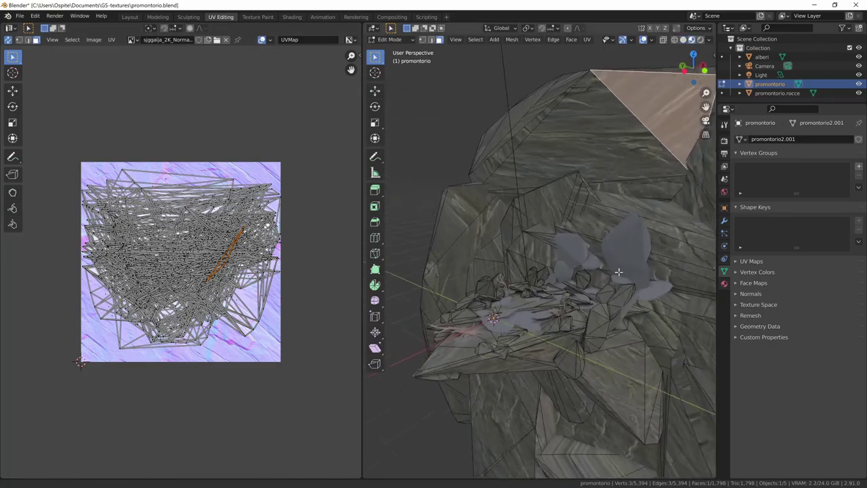
scroll(596, 276, "up", 3)
scroll(595, 276, "up", 2)
scroll(576, 279, "up", 2)
scroll(528, 284, "up", 2)
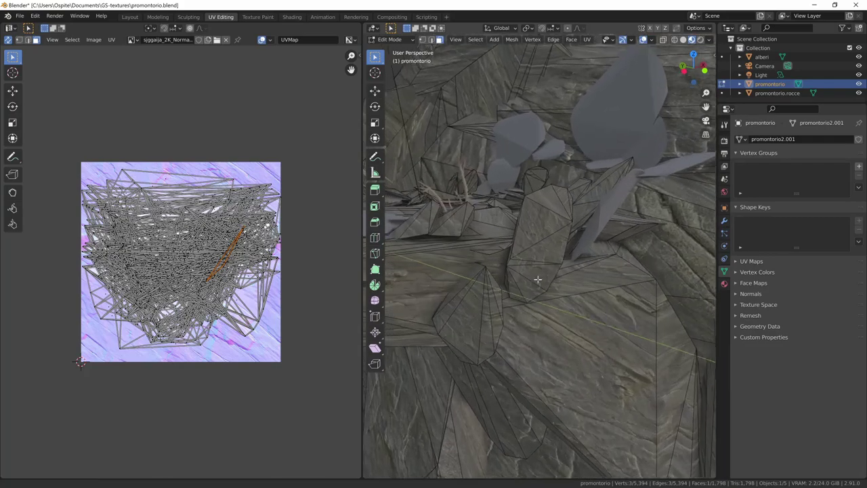
scroll(500, 292, "up", 2)
scroll(515, 290, "up", 2)
scroll(542, 288, "up", 2)
scroll(569, 285, "up", 2)
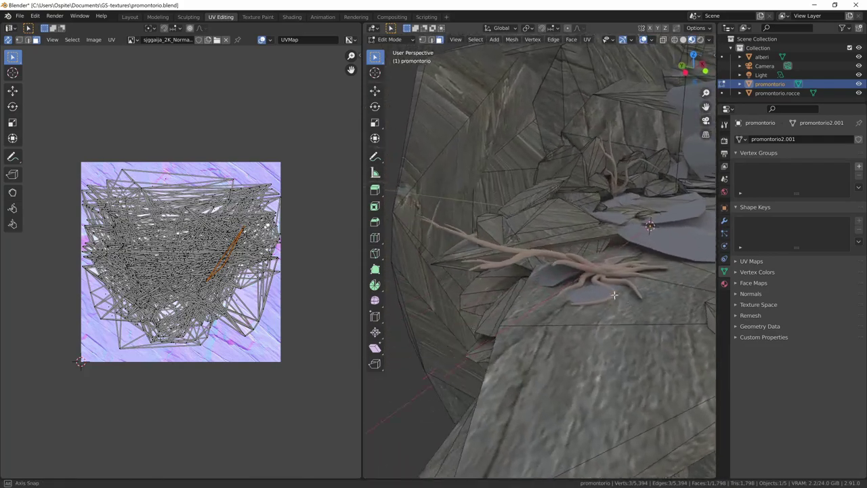
scroll(596, 282, "up", 2)
scroll(602, 285, "up", 2)
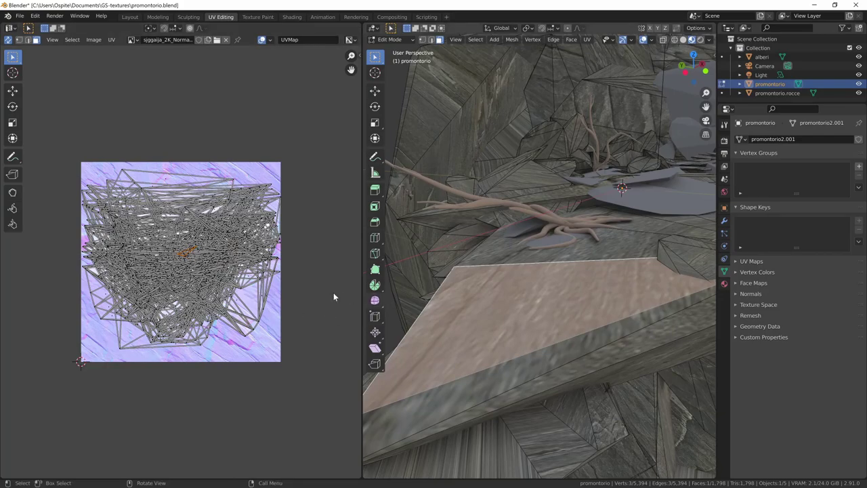
mouse_move(569, 319)
middle_mouse_down()
mouse_move(594, 330)
mouse_move(612, 360)
mouse_move(613, 243)
mouse_move(610, 355)
mouse_move(577, 357)
middle_mouse_up()
Select the long sliver face and scale its UVs to fix the stretching
left_click(509, 332)
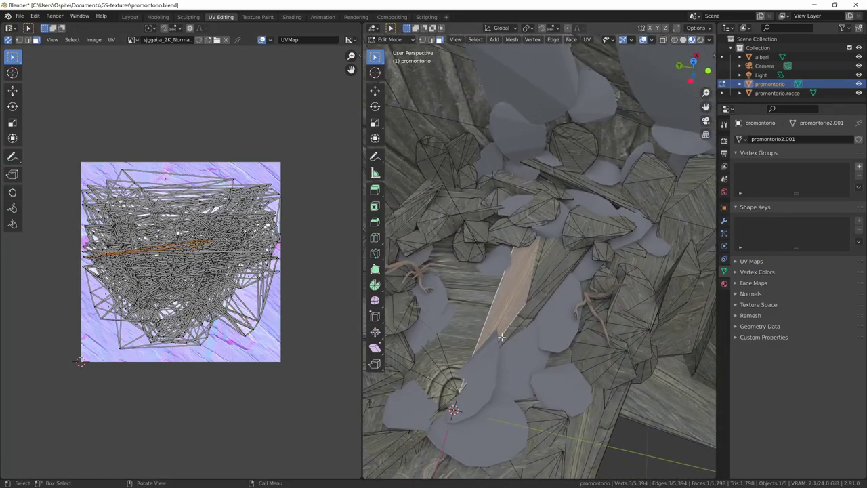
mouse_move(501, 337)
middle_mouse_down()
mouse_move(619, 317)
mouse_move(589, 325)
middle_mouse_up()
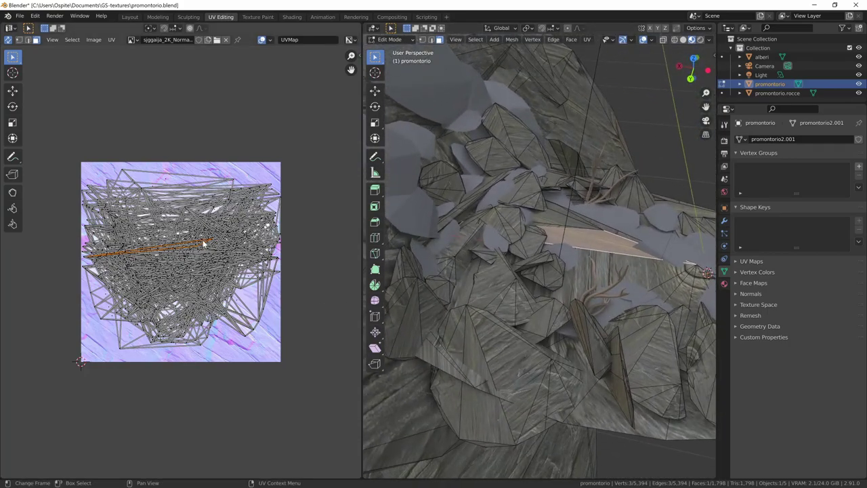
middle_click_drag(474, 284, 515, 257)
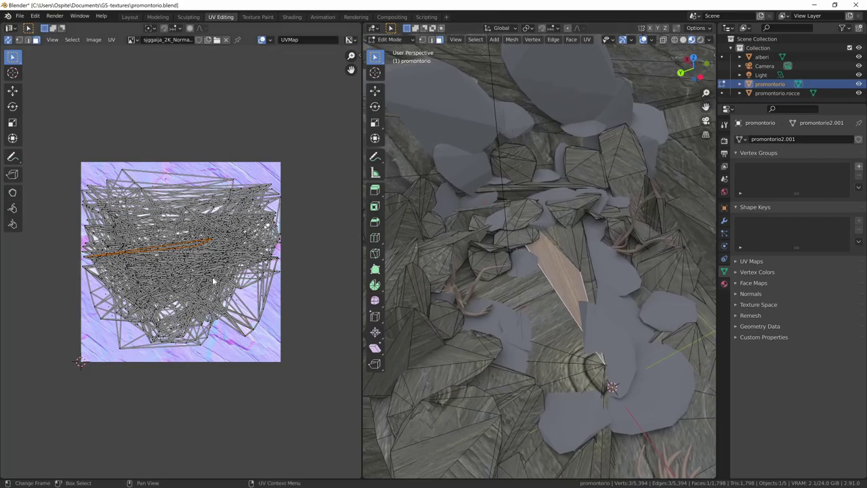
key("s")
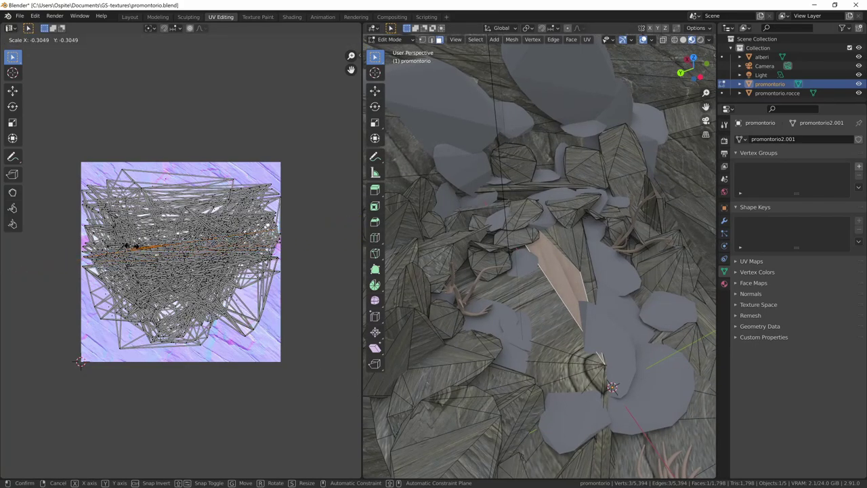
left_click(532, 323)
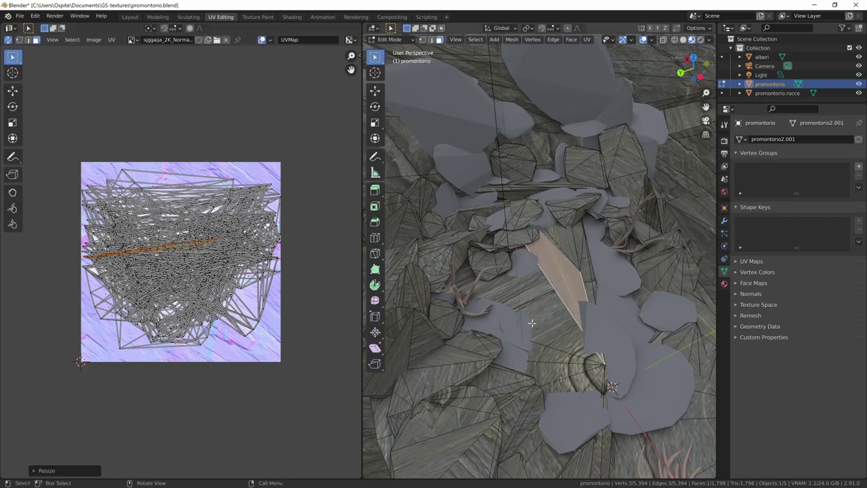
middle_click_drag(532, 323, 440, 376)
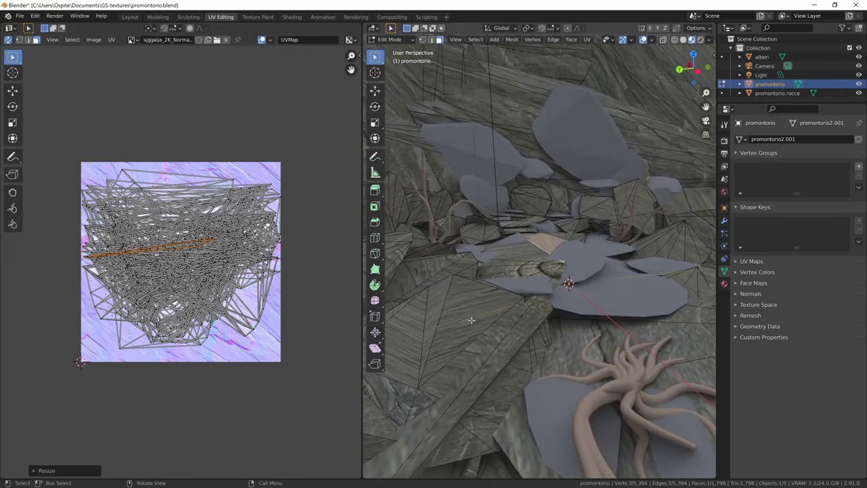
left_click(471, 321)
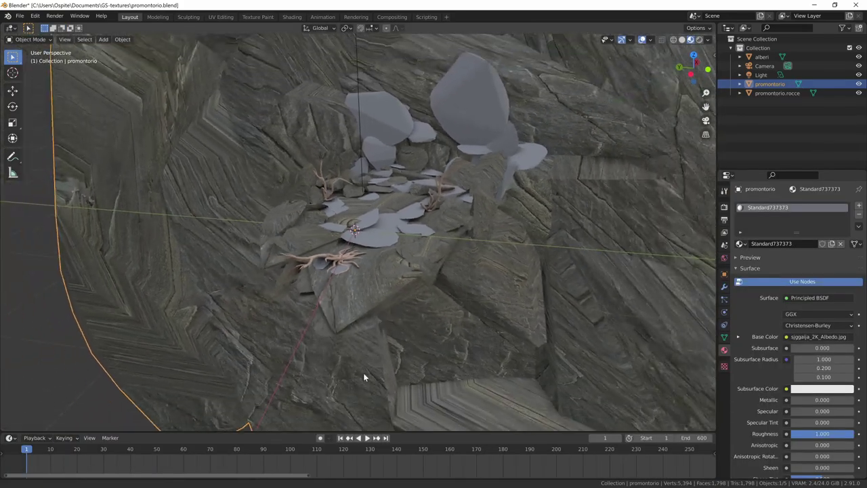
mouse_move(363, 372)
middle_mouse_down()
mouse_move(490, 295)
mouse_move(476, 314)
mouse_move(421, 334)
mouse_move(487, 286)
mouse_move(532, 282)
mouse_move(496, 315)
mouse_move(438, 344)
middle_mouse_up()
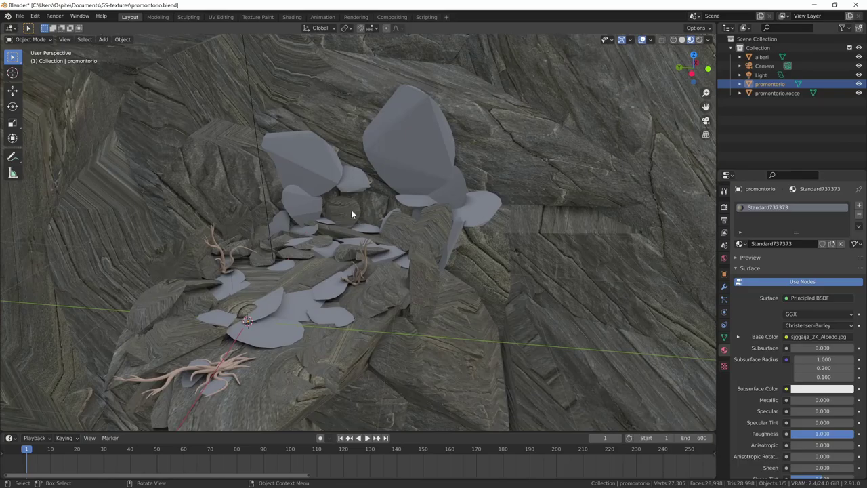
Switch to the Shading workspace and nudge the top albedo Image Texture node left
left_click(292, 16)
mouse_move(251, 300)
middle_mouse_down()
mouse_move(290, 280)
mouse_move(291, 294)
mouse_move(282, 291)
middle_mouse_up()
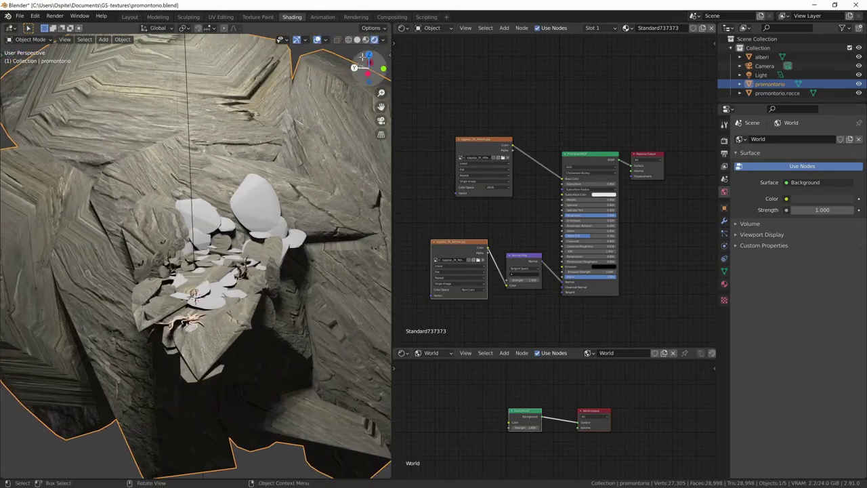
left_click(490, 138)
left_click_drag(491, 138, 472, 149)
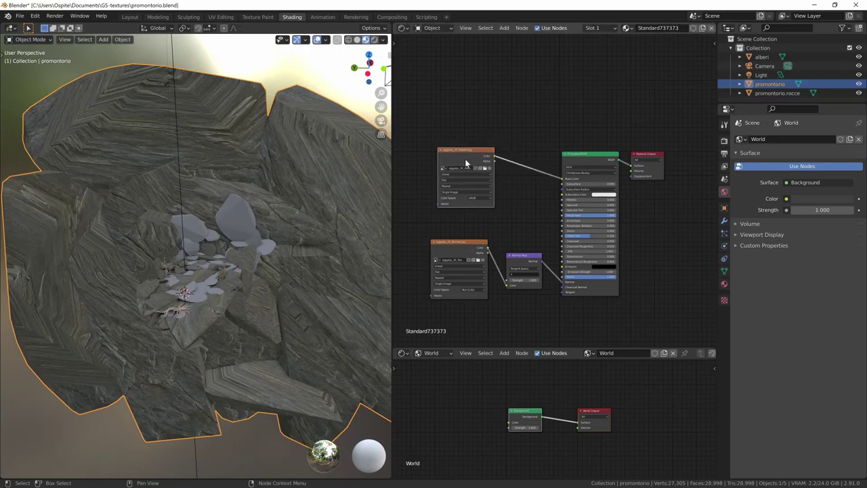
middle_click_drag(487, 241, 530, 218)
left_click_drag(514, 148, 502, 145)
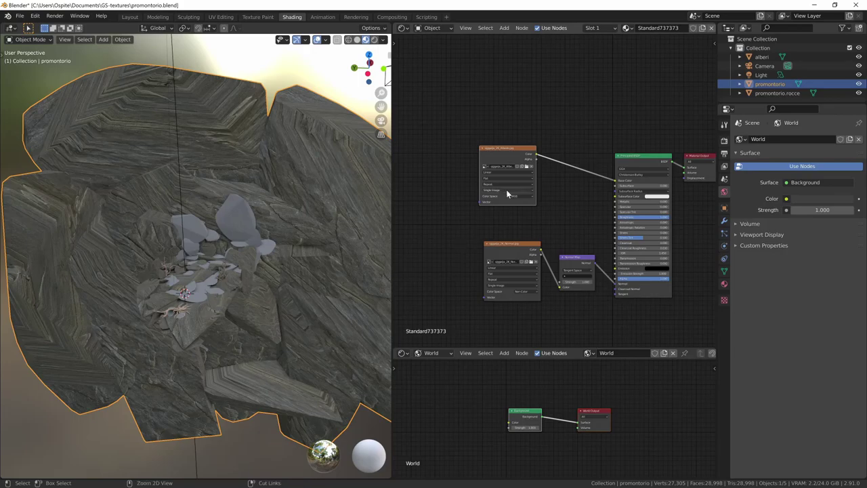
Add Texture Coordinate and Mapping nodes to the Albedo image texture with Ctrl+T, arranging them
key("ctrl+t")
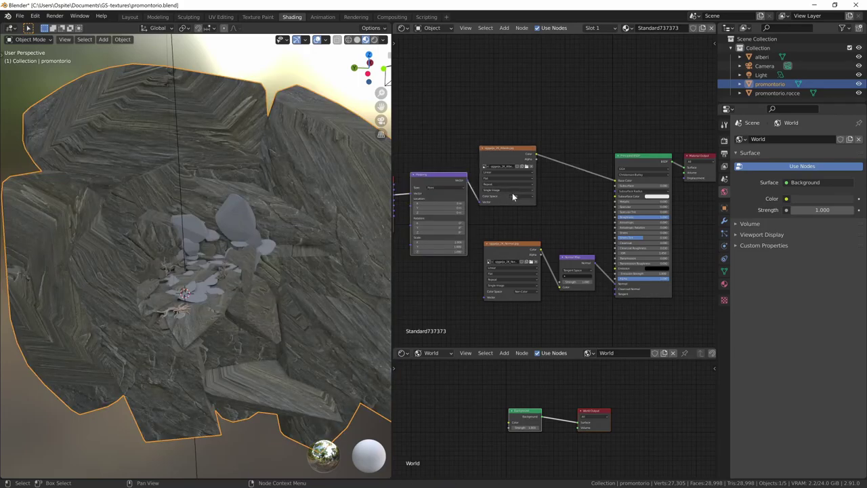
middle_click_drag(509, 201, 581, 203)
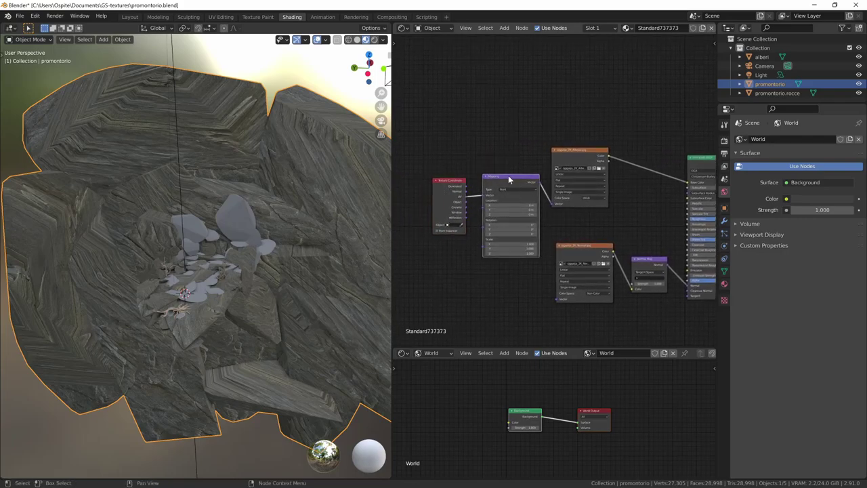
left_click_drag(509, 180, 494, 154)
mouse_move(554, 238)
middle_mouse_down()
mouse_move(538, 228)
mouse_move(596, 209)
middle_mouse_up()
scroll(532, 240, "up", 1)
scroll(555, 224, "up", 1)
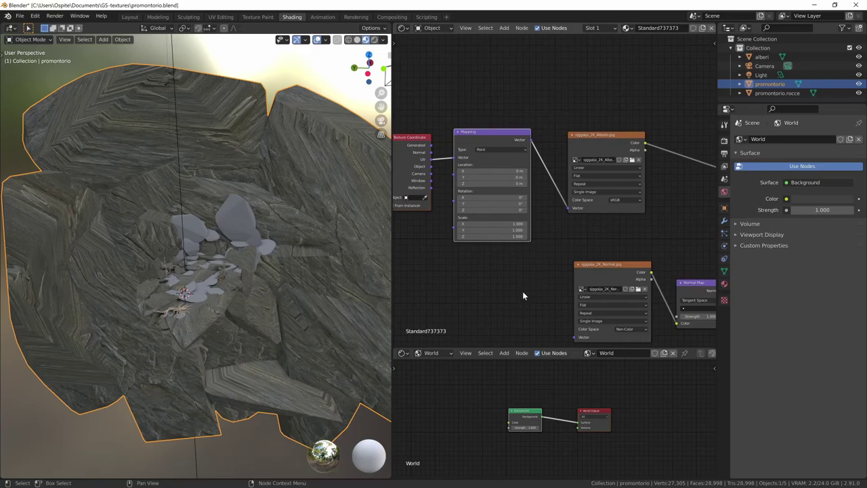
middle_click_drag(523, 291, 544, 290)
left_click(532, 138)
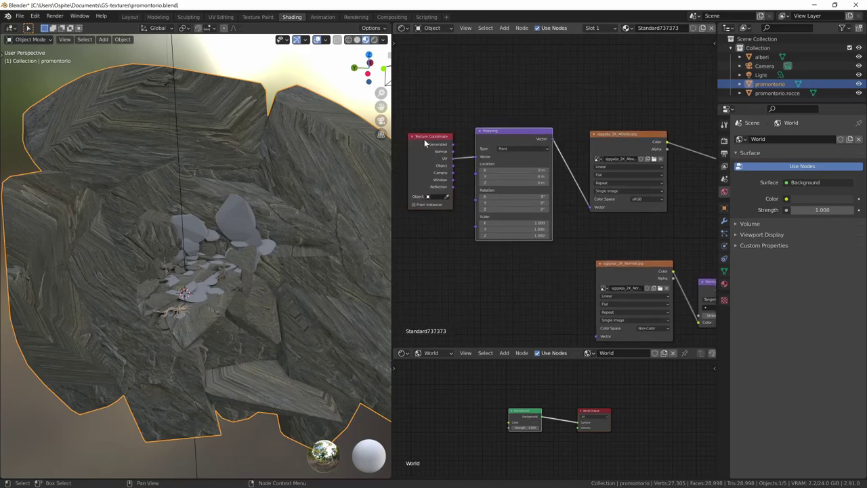
scroll(501, 246, "up", 1)
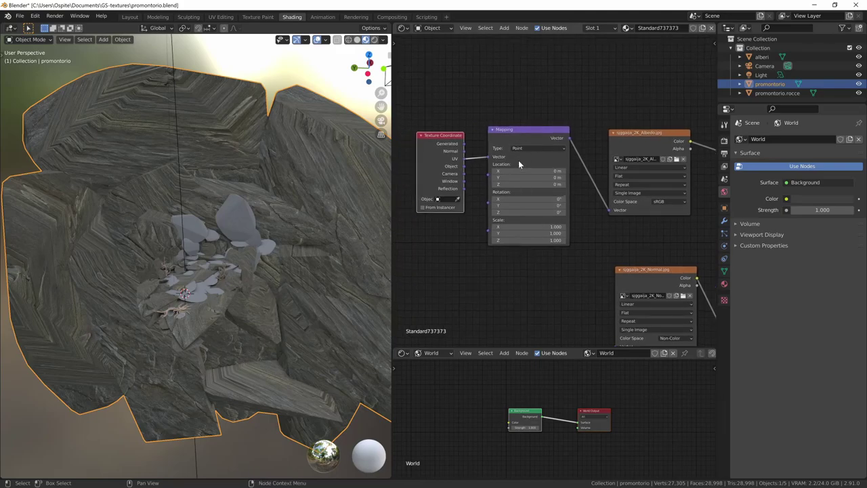
Add and delete an extra Mapping node, undoing the accidental deletion of the original nodes
key("shift+a")
left_click(541, 109)
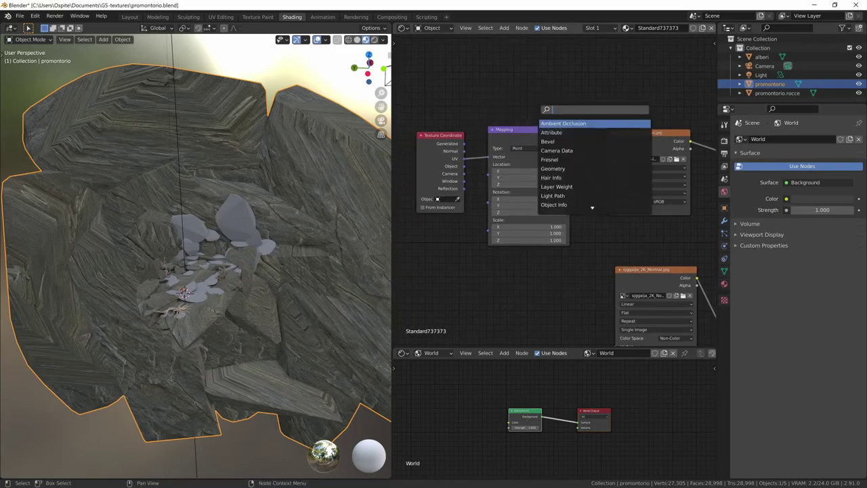
type("mapping")
key("Return")
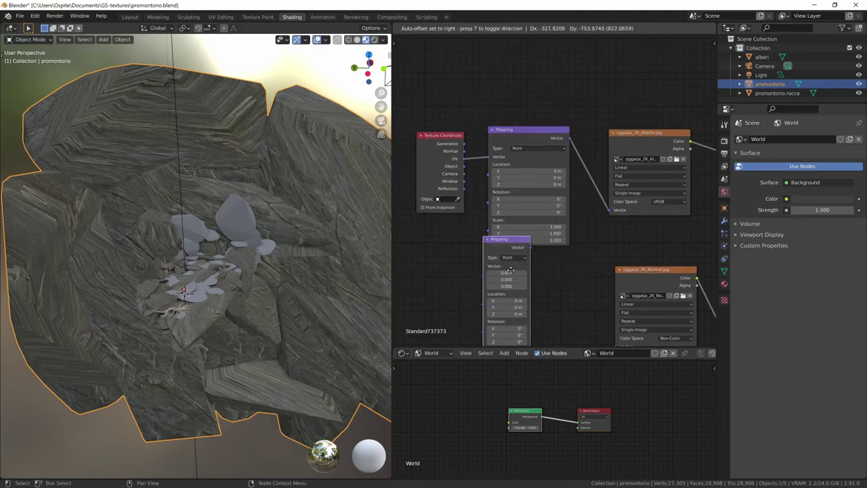
left_click(512, 260)
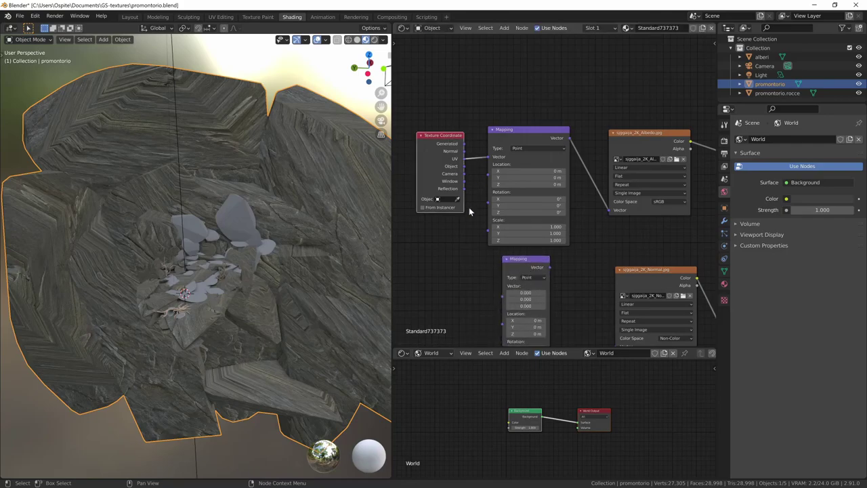
left_click(532, 261)
key("x")
scroll(594, 193, "up", 2)
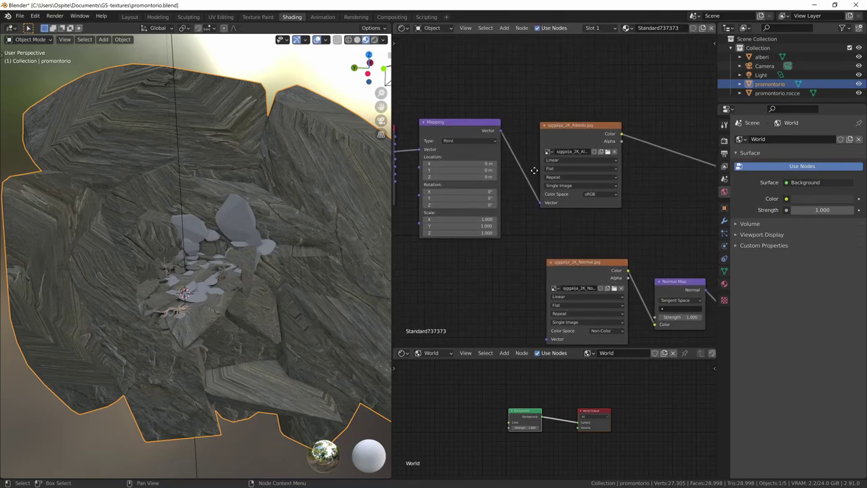
scroll(562, 180, "down", 2)
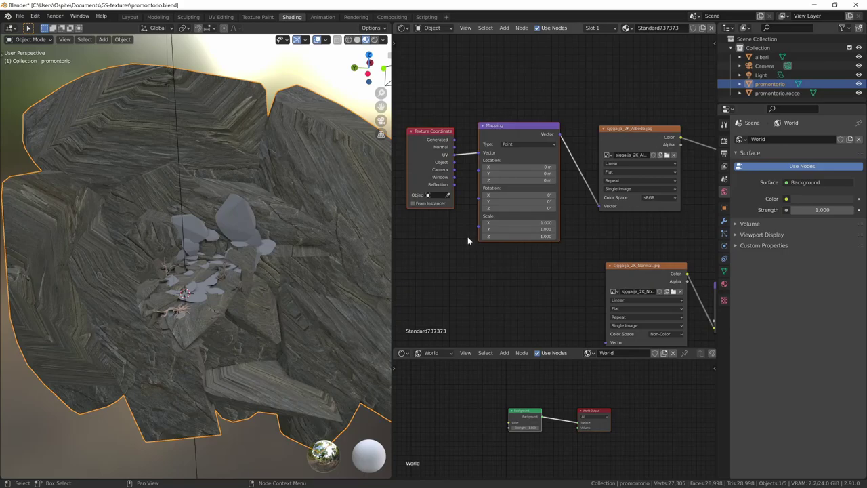
key("x")
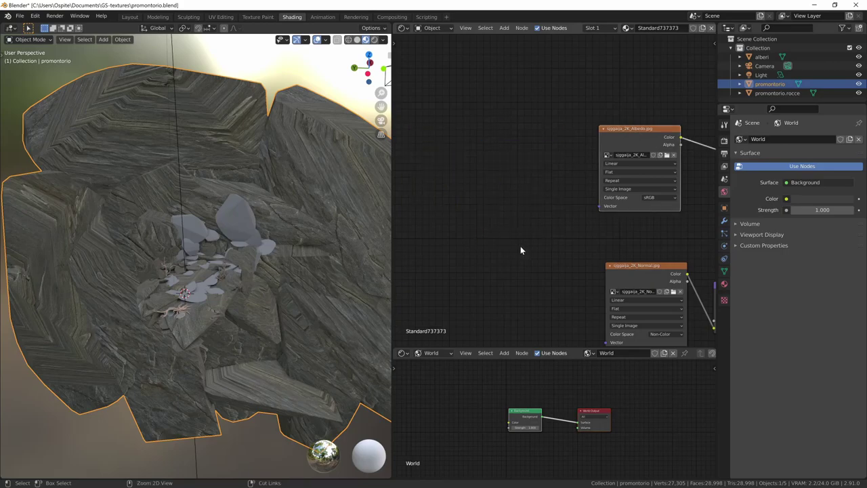
key("ctrl+z")
mouse_move(500, 187)
middle_mouse_down()
mouse_move(534, 153)
mouse_move(487, 171)
mouse_move(509, 193)
middle_mouse_up()
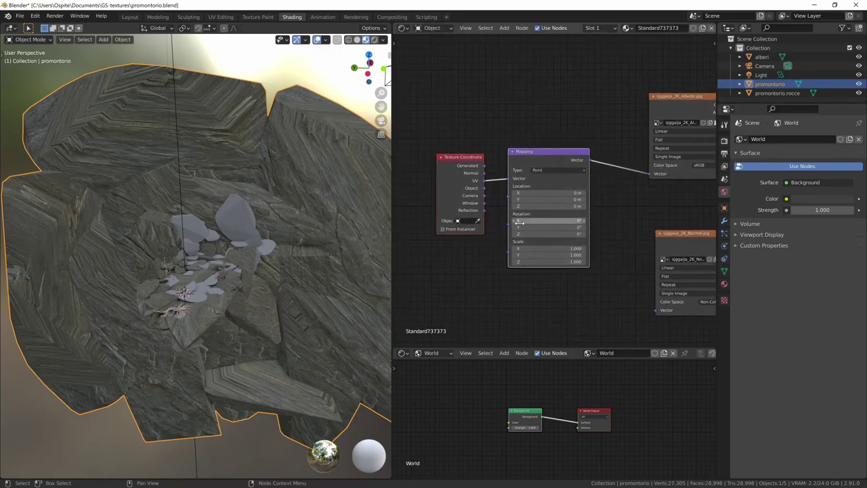
Link the Mapping output to the Normal image texture's Vector input
scroll(507, 305, "right", 4)
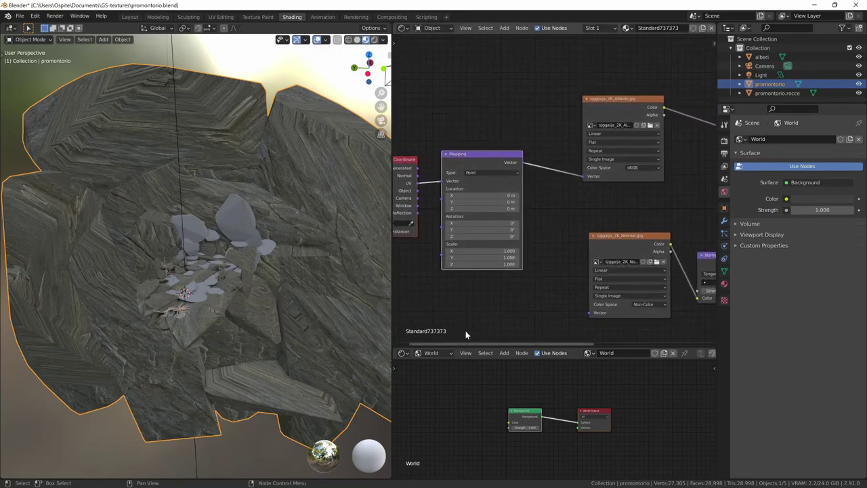
scroll(478, 308, "left", 2)
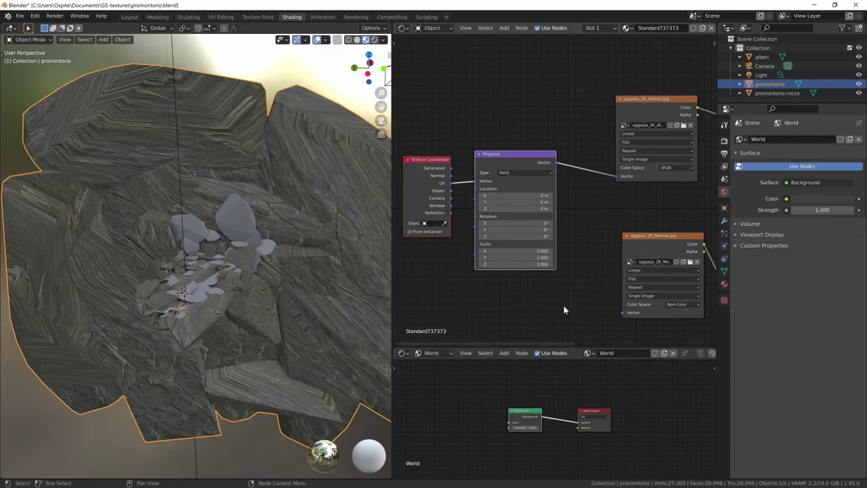
middle_click_drag(563, 310, 498, 288)
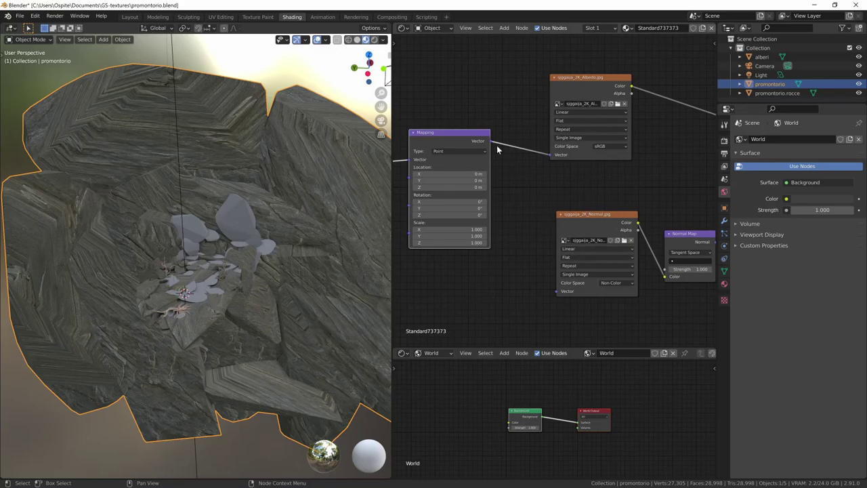
mouse_move(489, 141)
left_mouse_down()
mouse_move(554, 304)
mouse_move(553, 292)
left_mouse_up()
Try a larger Mapping Scale X, revert it to 1.000, and zoom onto the coordinate nodes
scroll(485, 283, "up", 3, "ctrl")
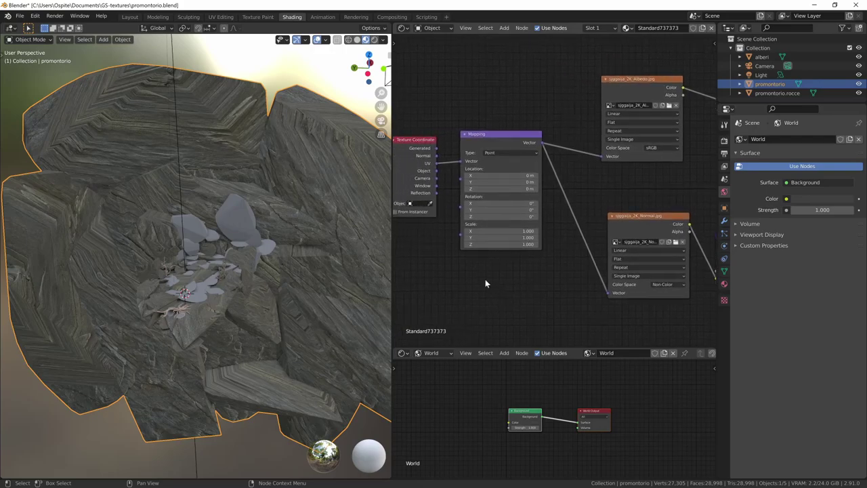
scroll(491, 276, "up", 1, "ctrl")
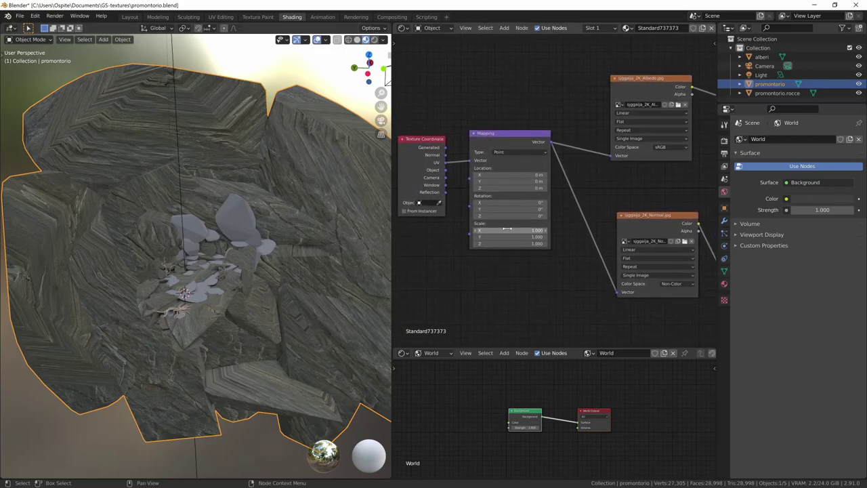
left_click_drag(506, 230, 550, 230)
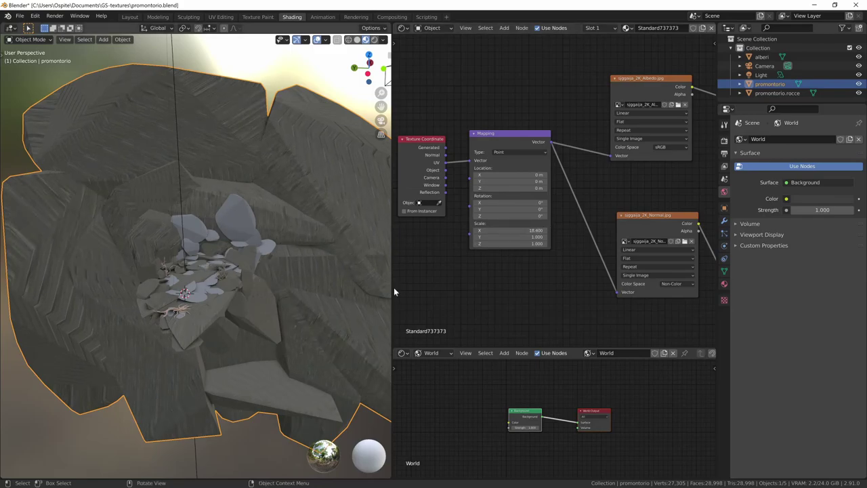
key("ctrl+z")
middle_click_drag(508, 282, 554, 254)
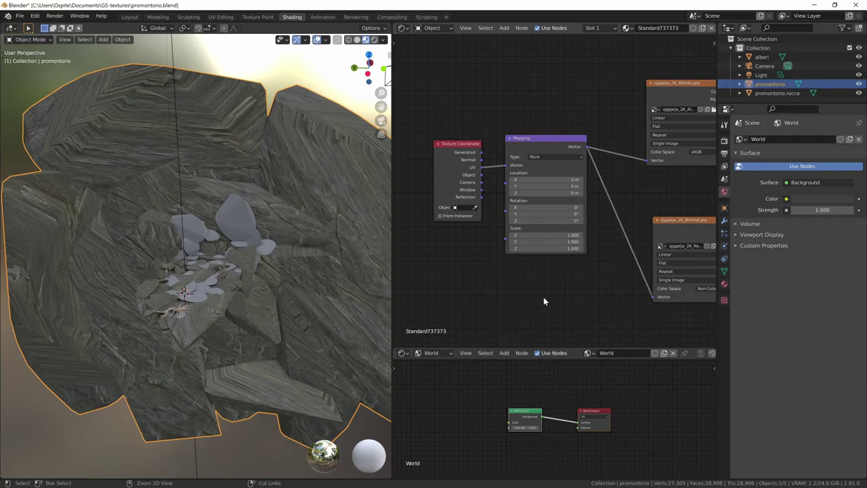
scroll(544, 301, "up", 3)
middle_click_drag(468, 163, 504, 162)
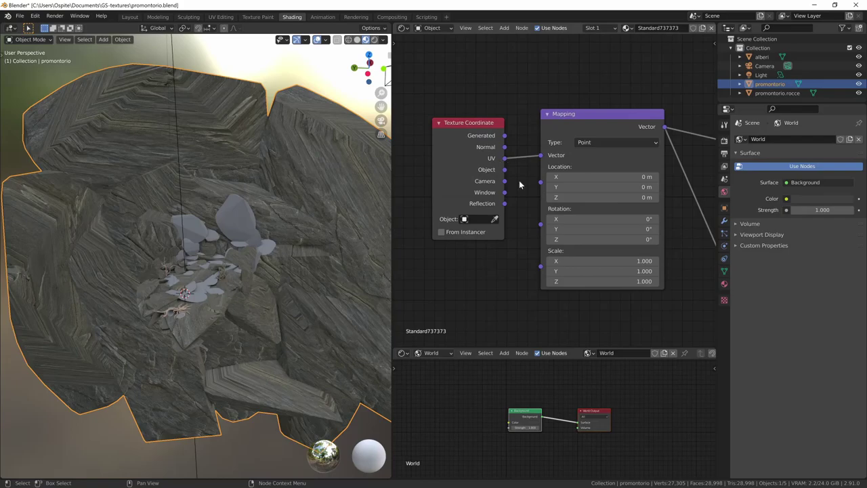
Feed the Mapping node from the Texture Coordinate's Generated output instead of UV
left_click(504, 139)
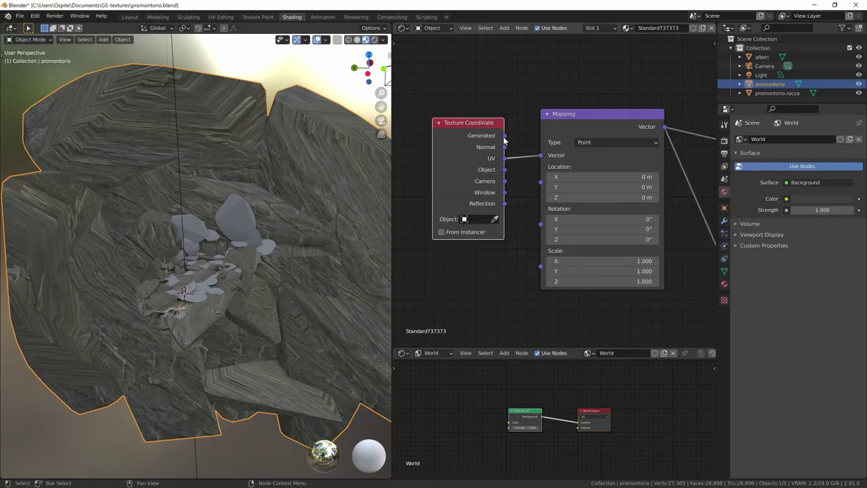
left_click_drag(540, 155, 541, 155)
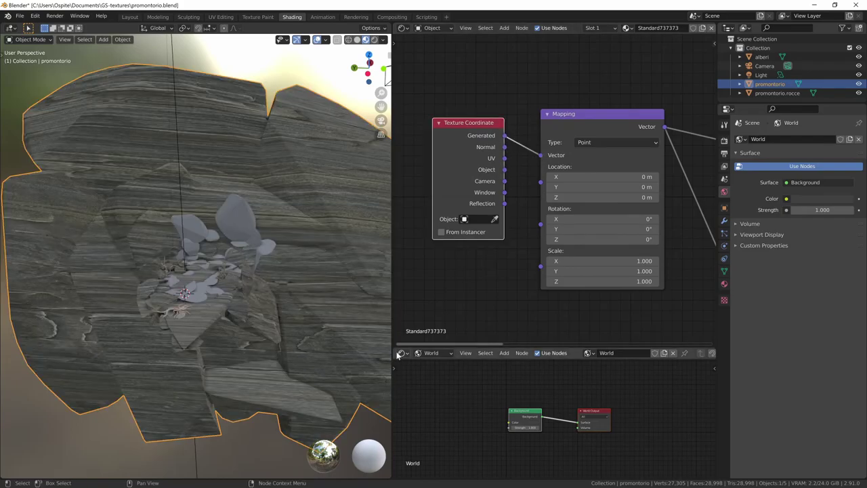
mouse_move(324, 355)
middle_mouse_down()
mouse_move(325, 371)
mouse_move(309, 366)
mouse_move(297, 310)
mouse_move(302, 341)
middle_mouse_up()
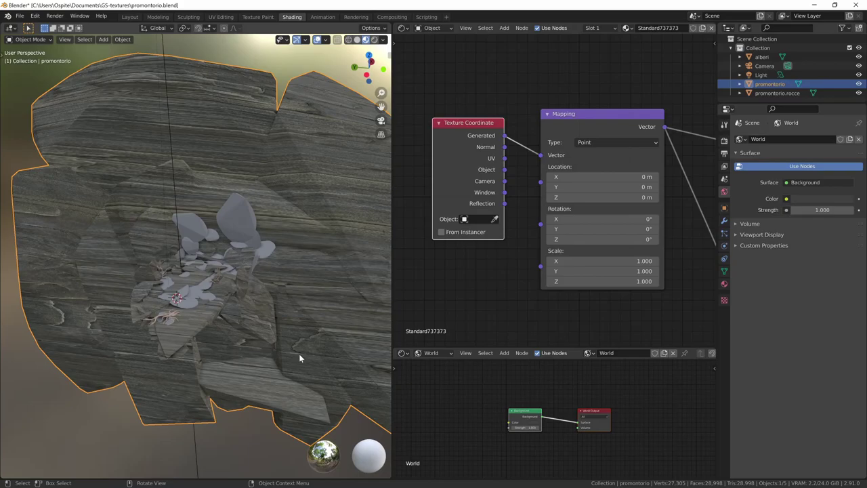
middle_click_drag(504, 301, 474, 263)
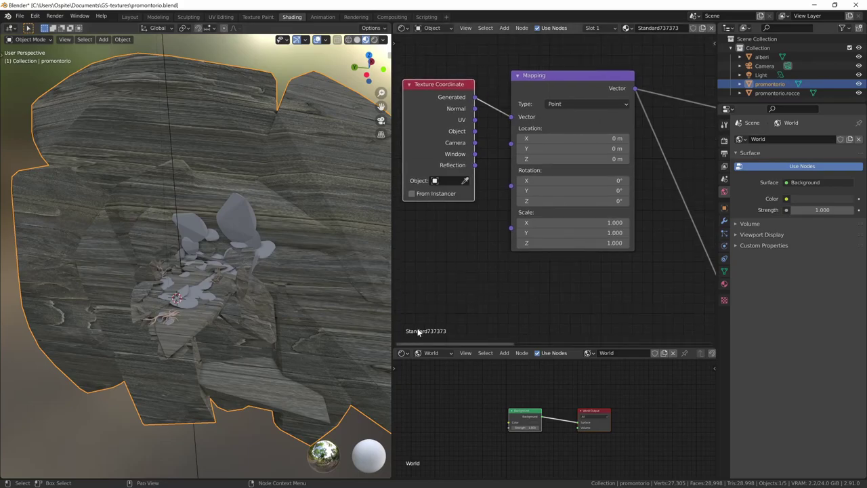
middle_click_drag(506, 294, 457, 297)
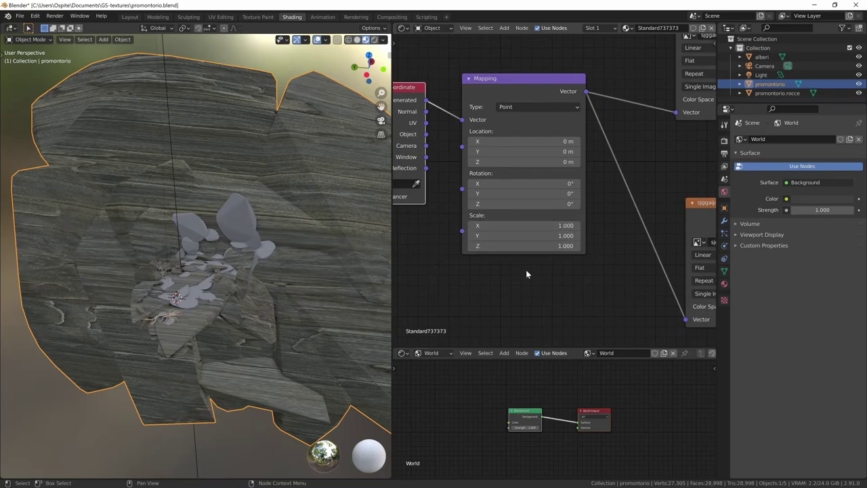
Test a Mapping Scale X of 0.600 on the rocks, then revert it to 1.000
mouse_move(531, 225)
left_mouse_down()
mouse_move(519, 225)
mouse_move(531, 225)
left_mouse_up()
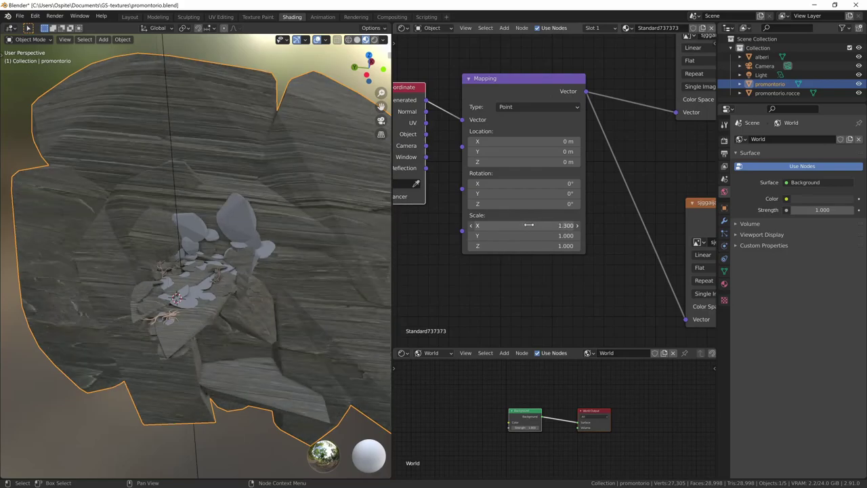
left_click_drag(531, 225, 526, 225)
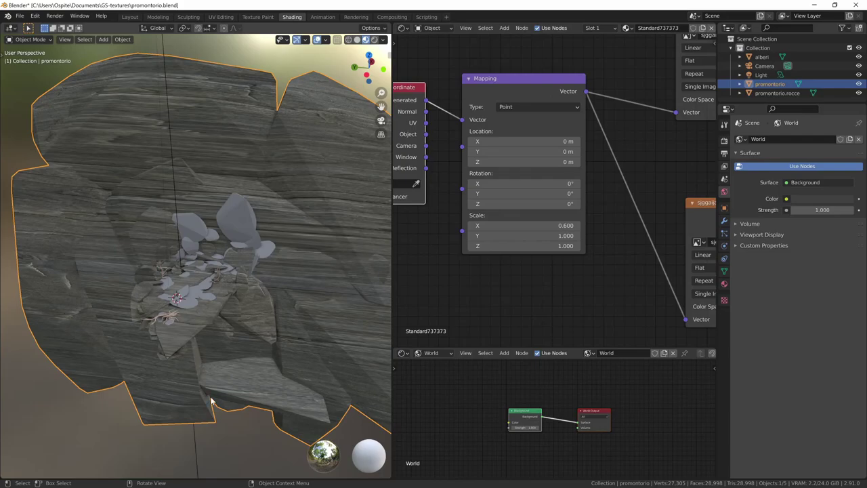
middle_click_drag(214, 355, 291, 253, "ctrl")
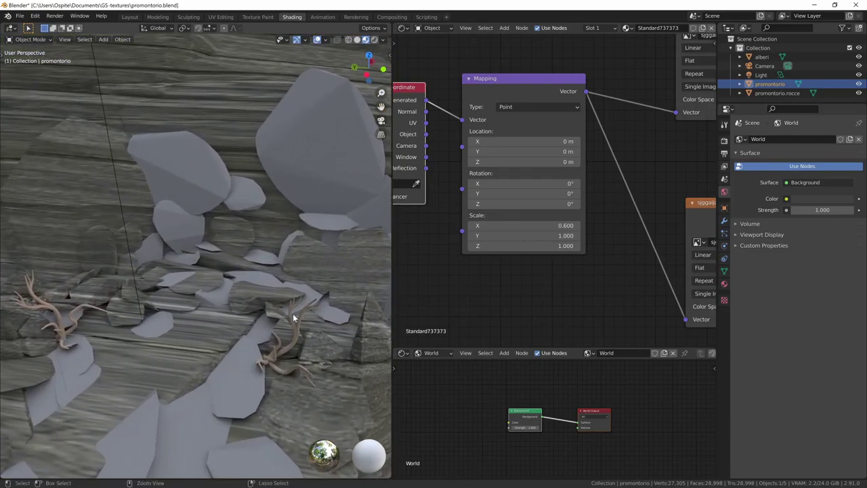
key("ctrl+z")
mouse_move(306, 321)
middle_mouse_down("ctrl")
mouse_move(264, 325)
mouse_move(152, 426)
middle_mouse_up("ctrl")
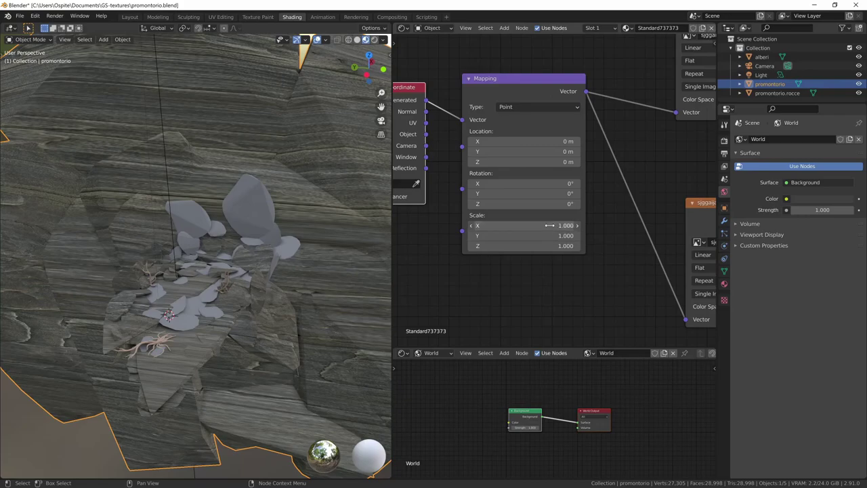
Try uniform Mapping scales of 10 and 0.1, then reset all axes to 1
left_click_drag(550, 224, 550, 246)
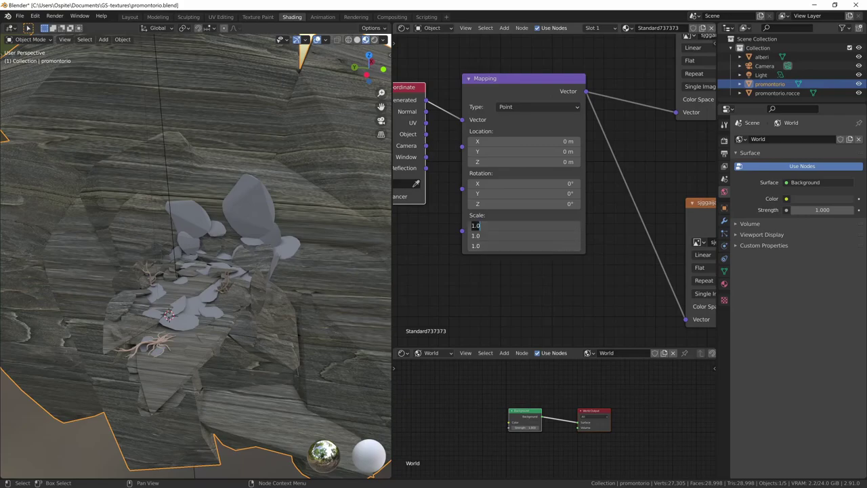
type("10")
key("Return")
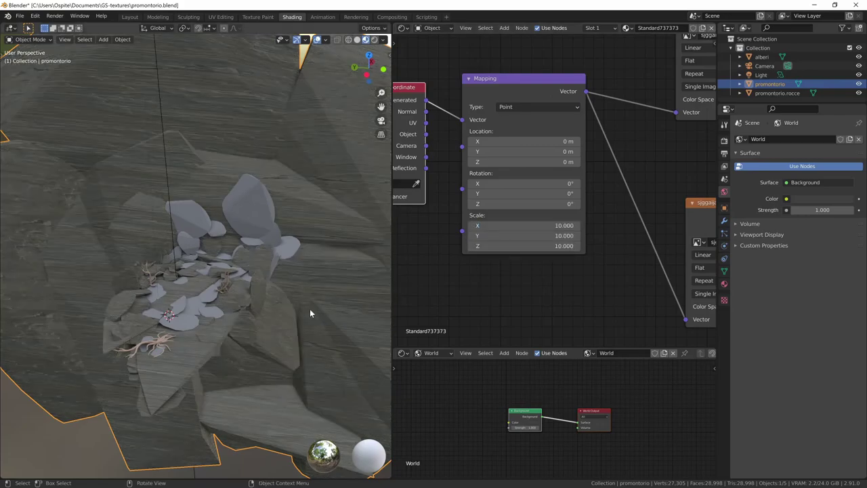
left_click_drag(550, 225, 550, 246)
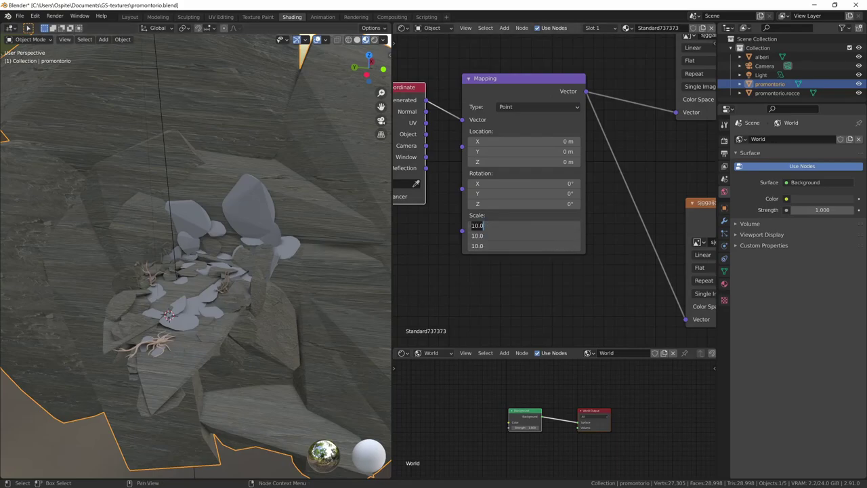
type(".1")
type("0.100")
key("Return")
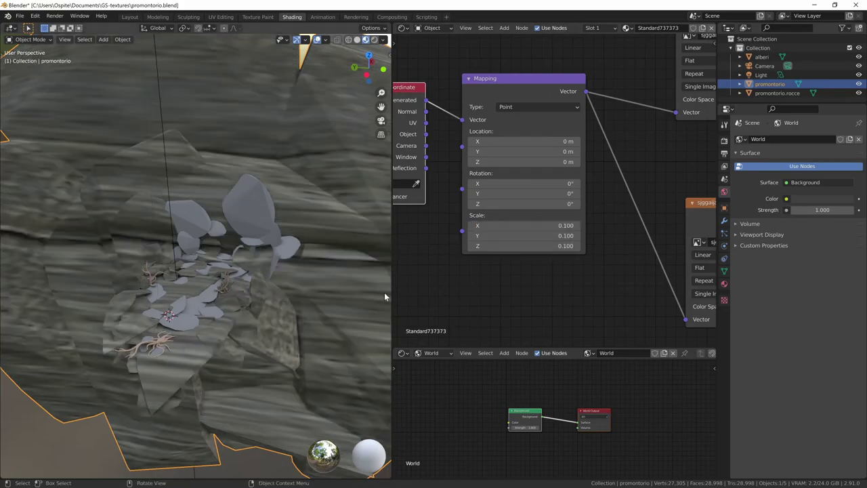
left_click_drag(546, 224, 546, 246)
type("1")
key("Return")
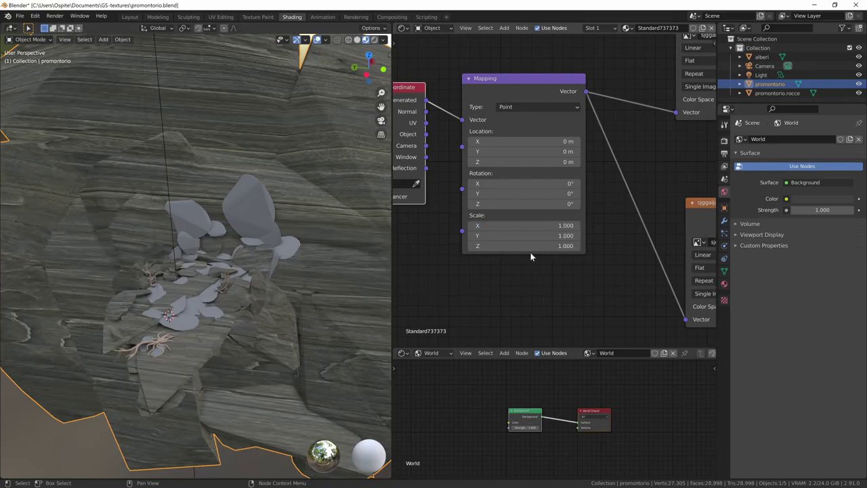
scroll(273, 346, "down", 2)
middle_click_drag(273, 347, 300, 347)
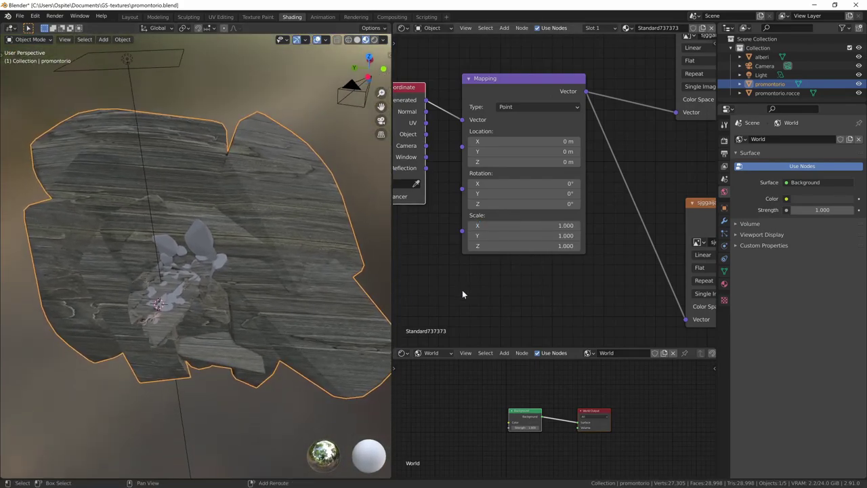
Paste Mapping Scale 5, -1.2, 0, then try Scale Y values of -0.2 and -3
middle_click_drag(462, 290, 484, 283)
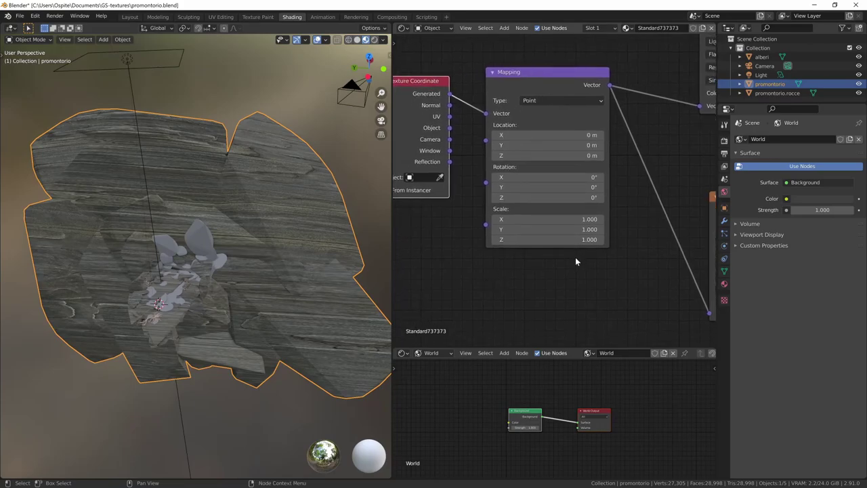
key("ctrl+v")
scroll(347, 297, "up", 5)
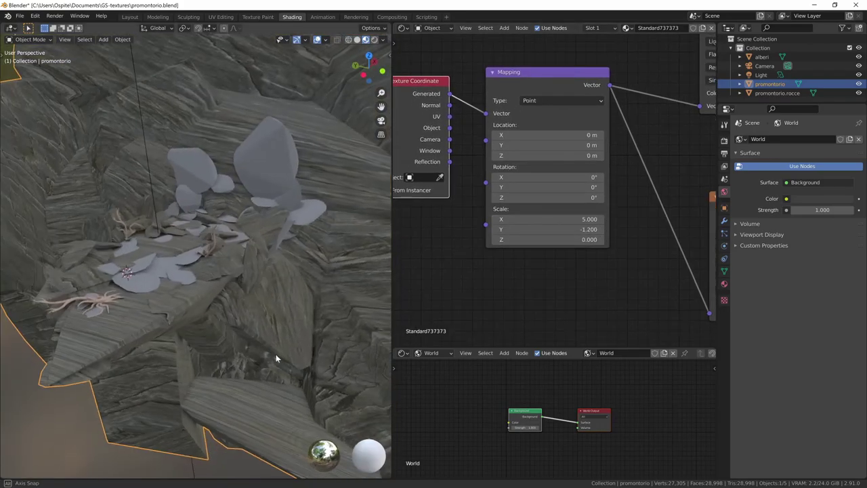
scroll(346, 296, "down", 3)
scroll(249, 395, "down", 3)
left_click(570, 229)
type("-0.2")
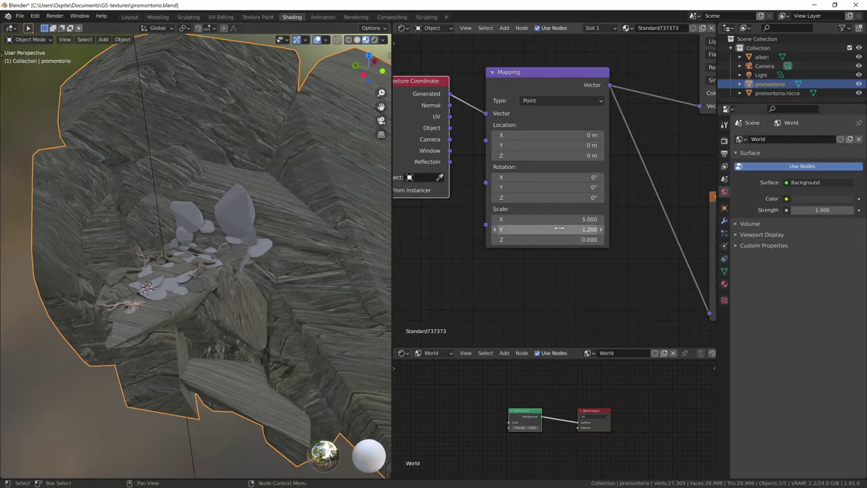
key("Return")
left_click_drag(570, 229, 566, 229)
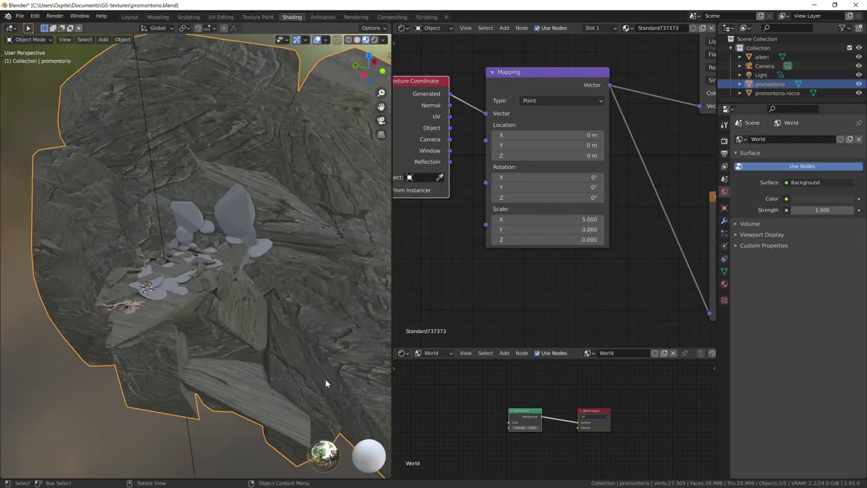
mouse_move(325, 379)
middle_mouse_down()
mouse_move(300, 366)
mouse_move(306, 387)
mouse_move(308, 373)
middle_mouse_up()
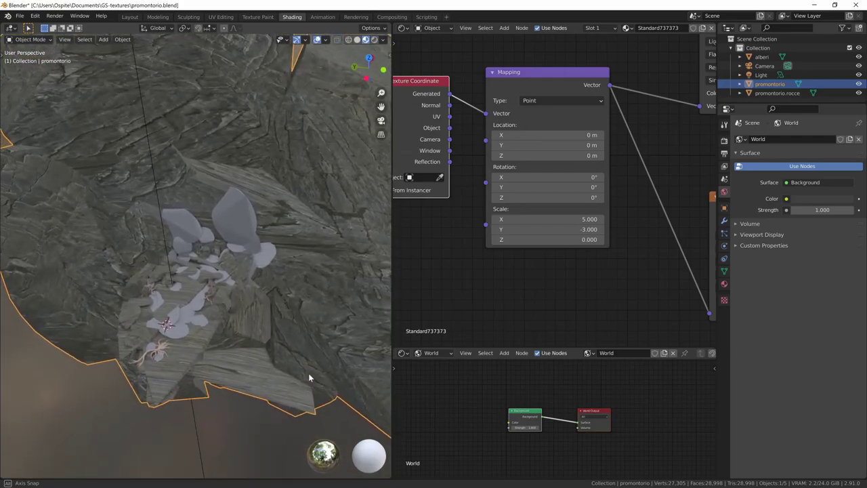
Set the Mapping Scale X to 15 and Y to -9, checking the rocks up close
left_click(581, 220)
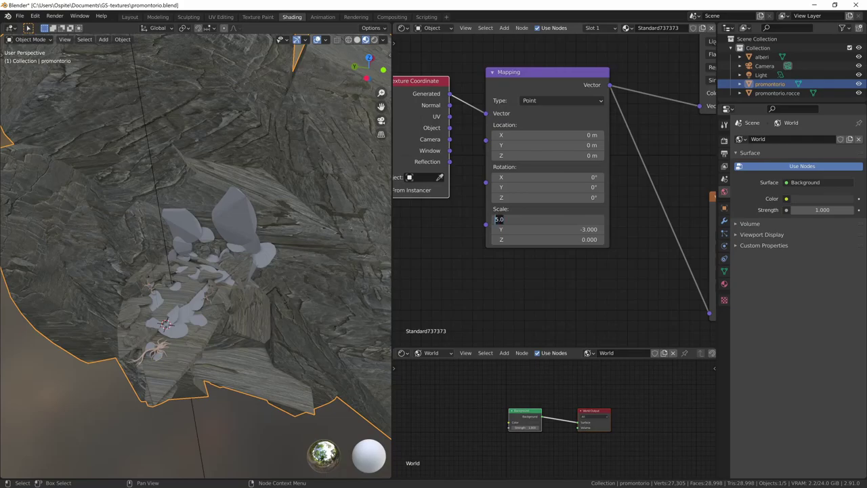
type("15")
key("Tab")
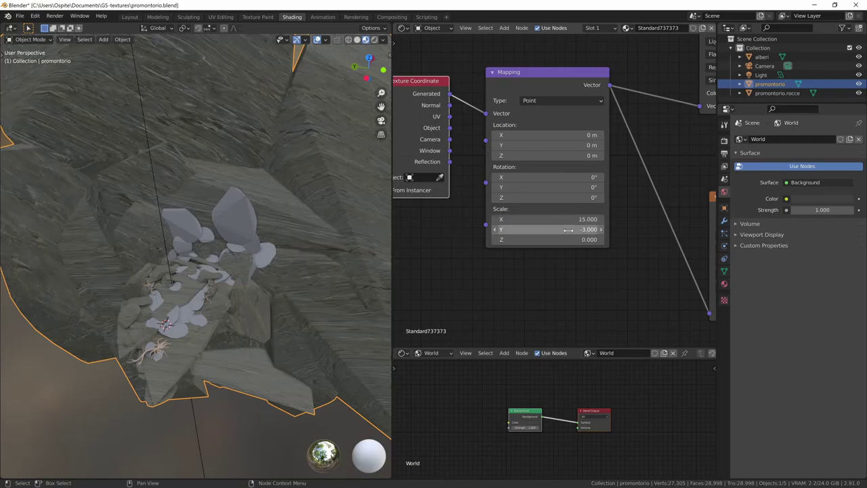
type("-9")
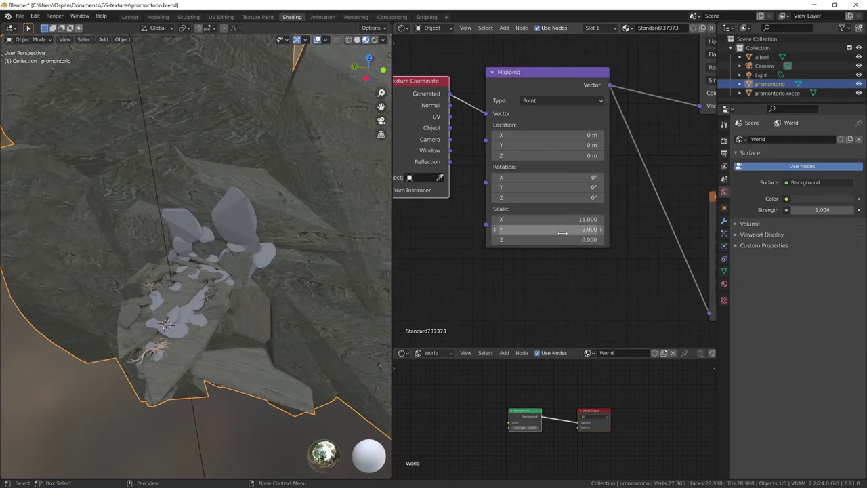
key("Tab")
key("Return")
scroll(288, 292, "up", 2)
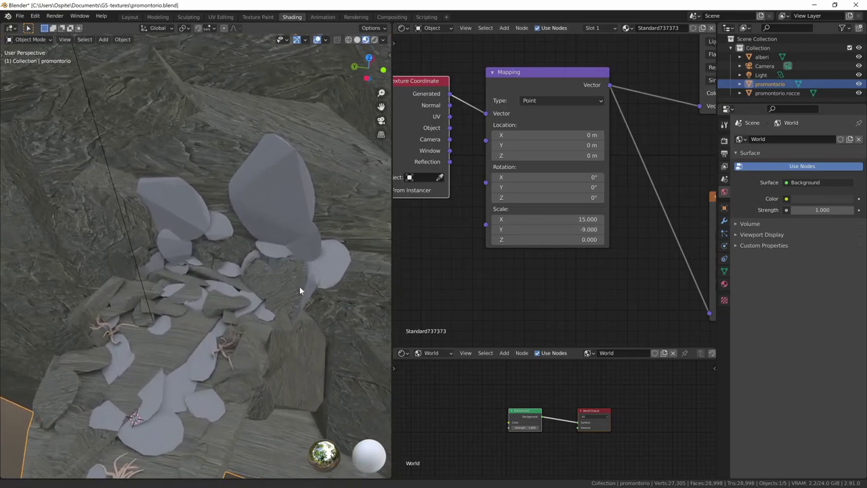
scroll(299, 286, "up", 3)
middle_click_drag(325, 360, 386, 318)
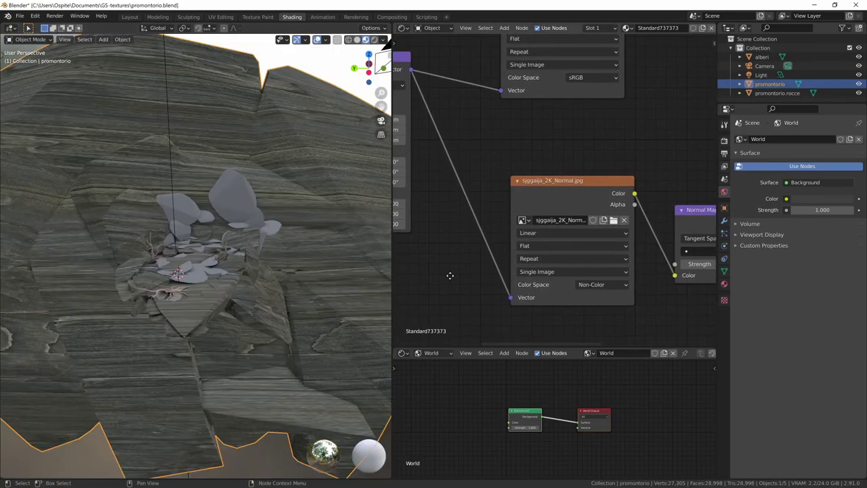
Switch both the Albedo and sjggaija_2K_Normal.jpg image textures from Flat to Box projection
middle_click_drag(449, 275, 589, 249)
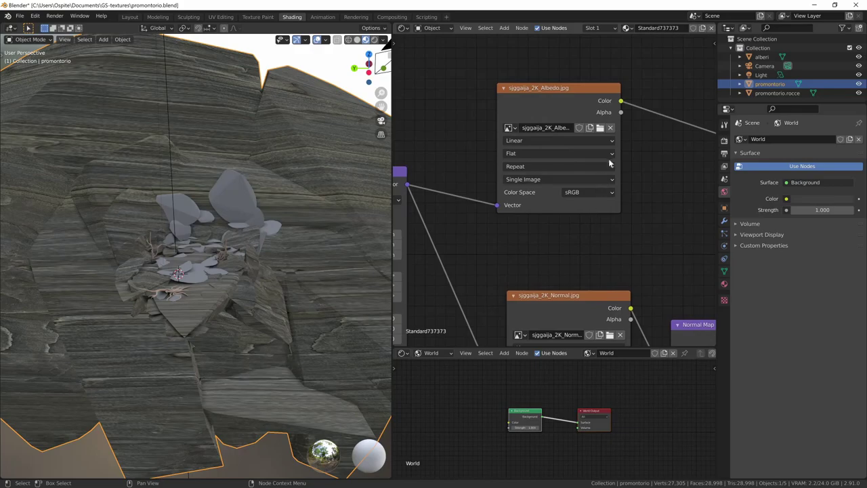
left_click(611, 153)
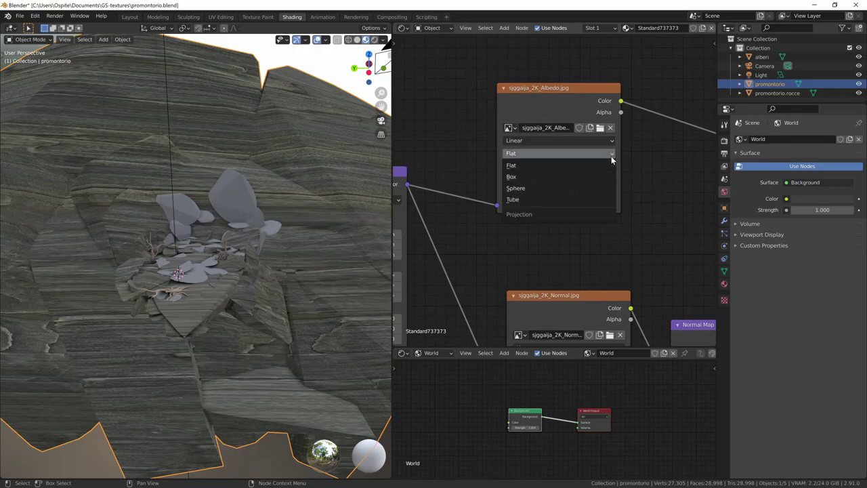
left_click(537, 177)
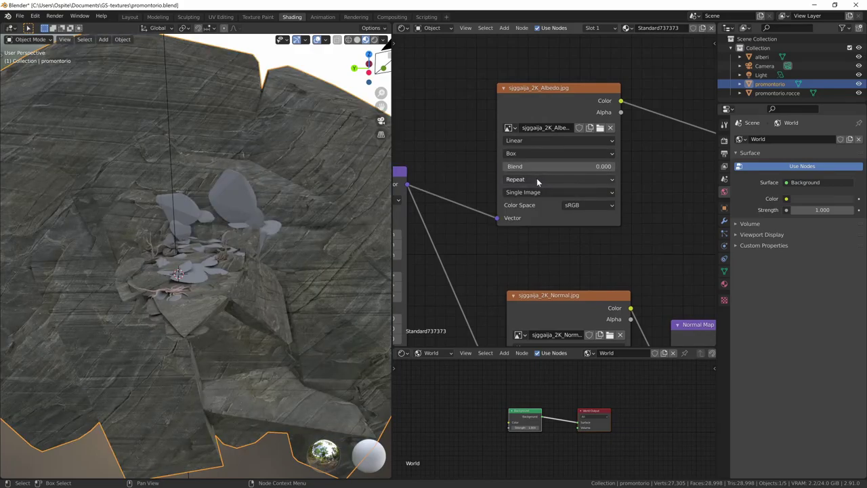
middle_click_drag(606, 278, 588, 169)
left_click(580, 237)
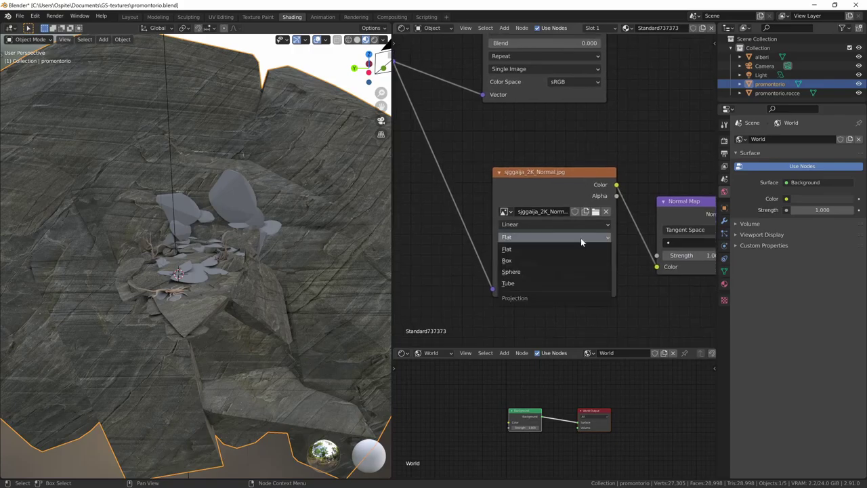
left_click(547, 261)
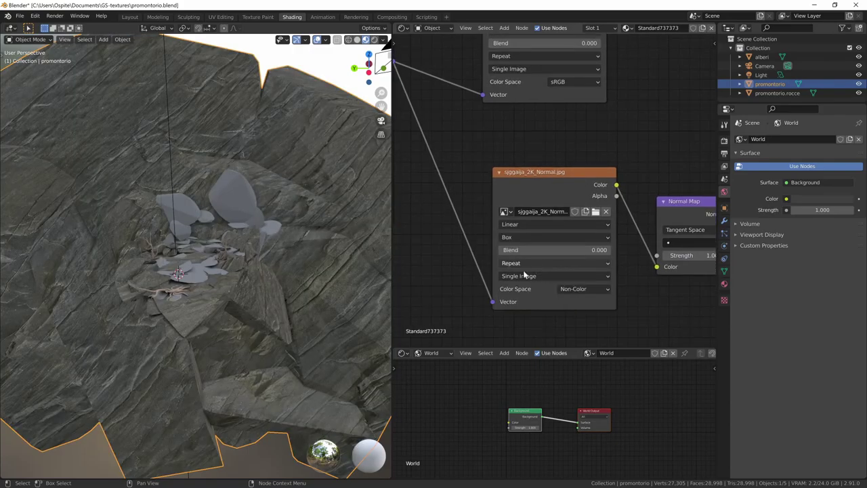
middle_click_drag(485, 262, 595, 268)
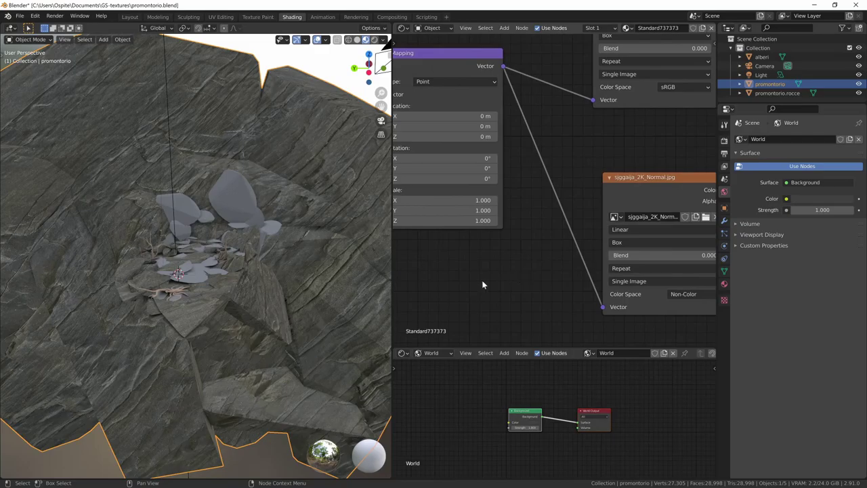
Adjust the Mapping scale and tilt its rotation toward X -23.9°, Y 39.9°
scroll(317, 345, "up", 4)
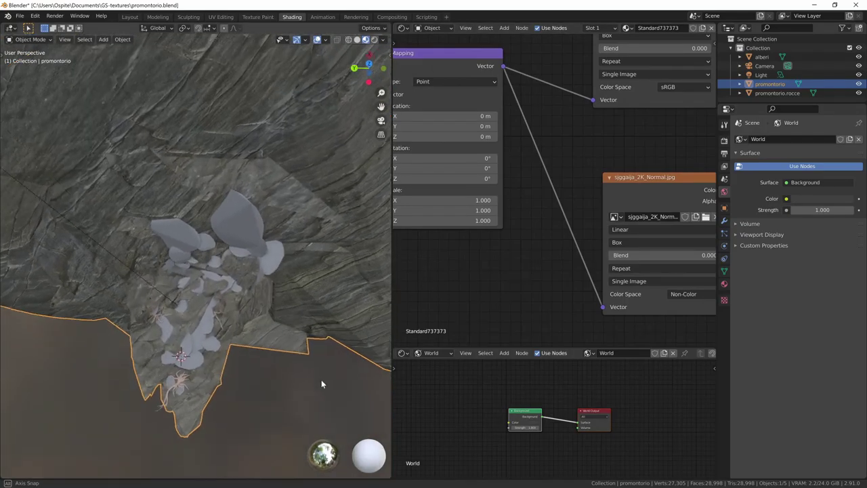
mouse_move(321, 380)
middle_mouse_down()
mouse_move(162, 306)
mouse_move(307, 309)
middle_mouse_up()
scroll(161, 306, "down", 3)
middle_click_drag(469, 268, 518, 271)
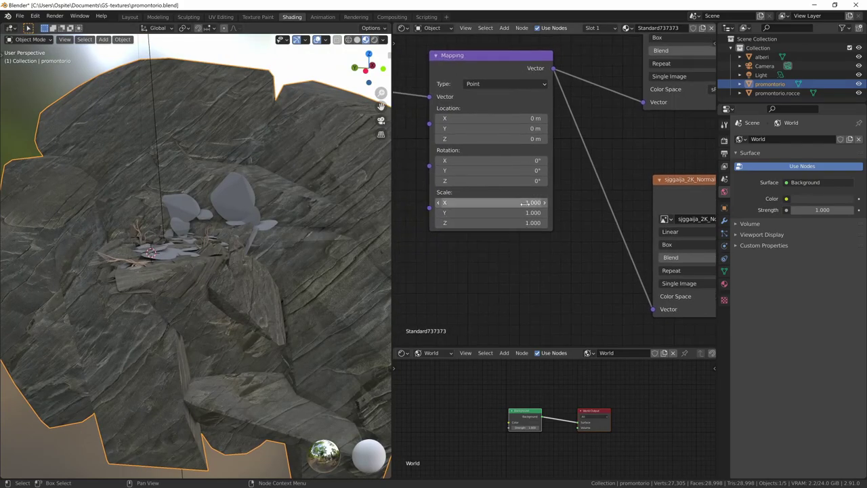
left_click(491, 202)
type("2.000")
key("Return")
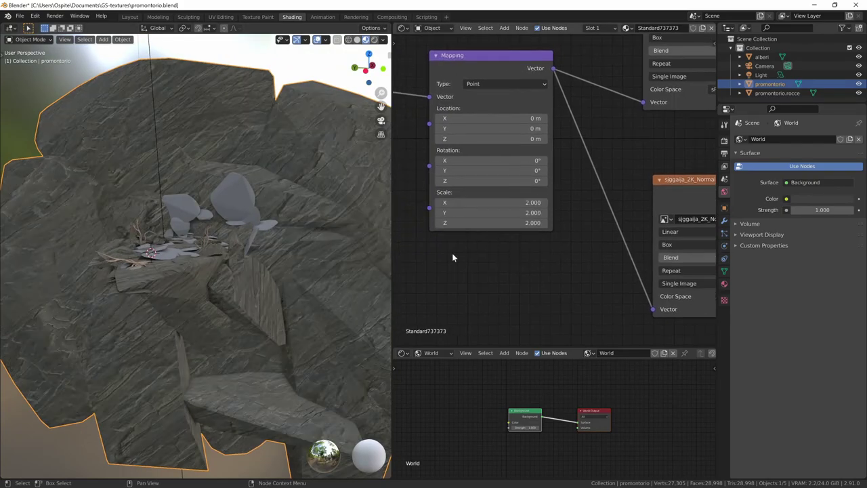
scroll(280, 345, "up", 4)
scroll(333, 285, "up", 2)
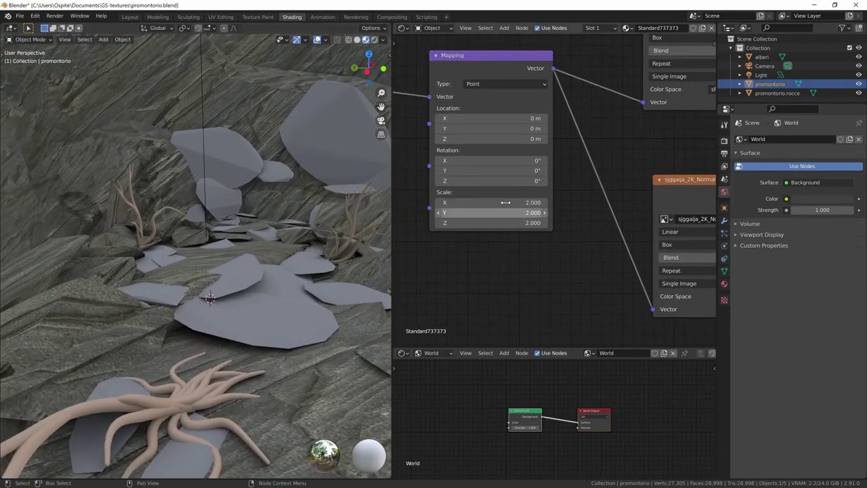
left_click_drag(515, 160, 574, 173)
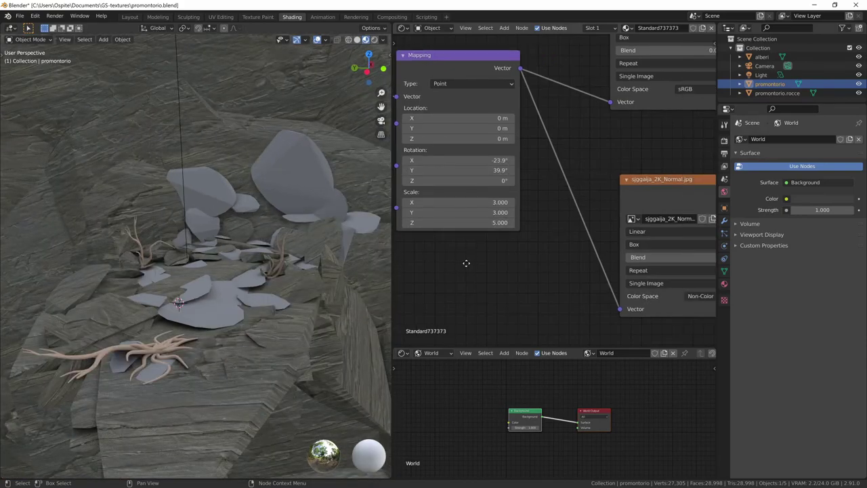
Try Object coordinates, then link Generated coordinates into the Mapping Vector input
mouse_move(465, 262)
middle_mouse_down()
mouse_move(527, 263)
mouse_move(563, 279)
middle_mouse_up()
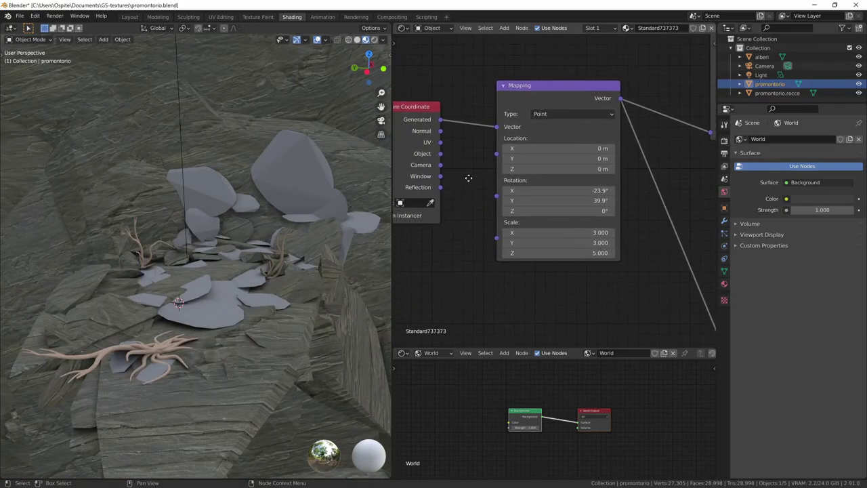
left_click_drag(502, 132, 502, 129)
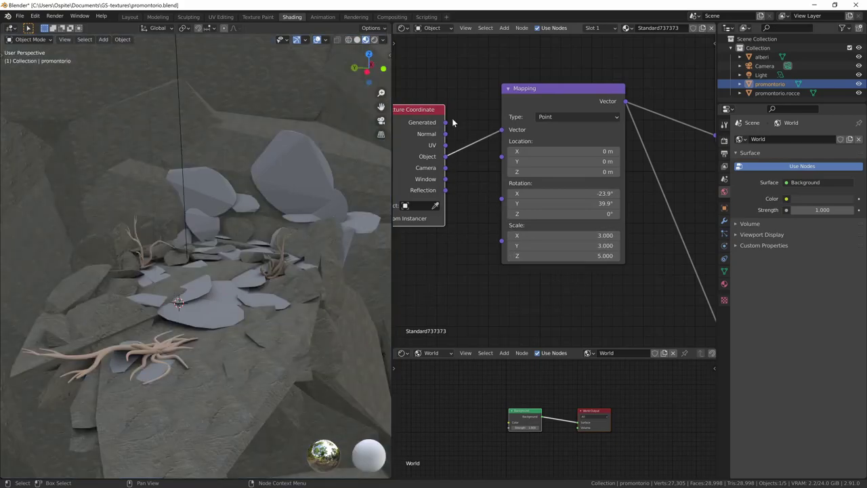
mouse_move(445, 122)
left_mouse_down()
mouse_move(488, 140)
mouse_move(492, 130)
left_mouse_up()
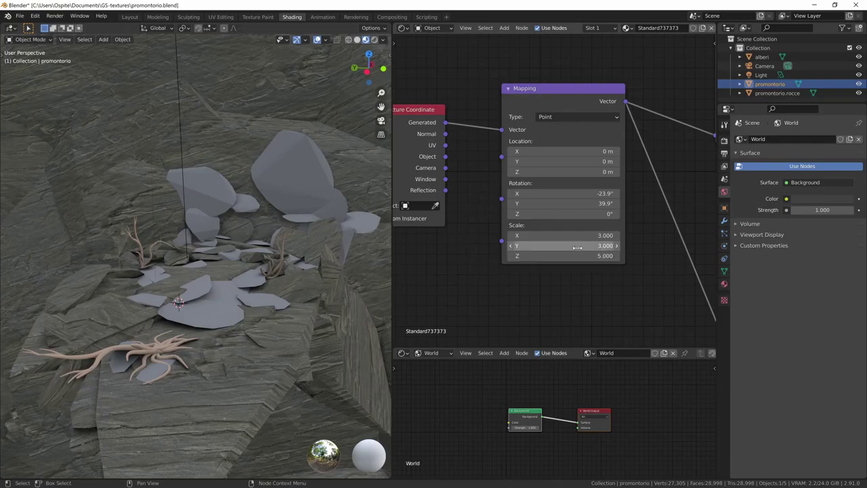
middle_click_drag(302, 335, 294, 332)
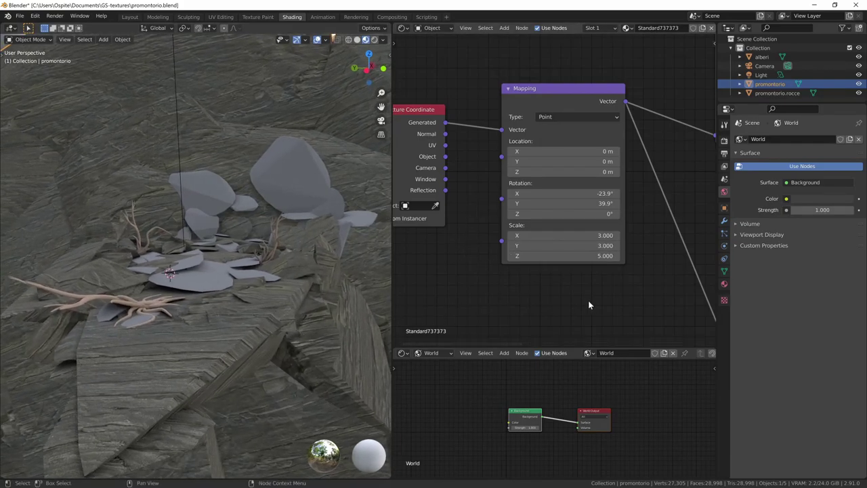
mouse_move(588, 300)
middle_mouse_down()
mouse_move(546, 301)
mouse_move(598, 289)
middle_mouse_up()
middle_click_drag(298, 331, 293, 328)
mouse_move(610, 281)
middle_mouse_down()
mouse_move(410, 322)
mouse_move(429, 257)
middle_mouse_up()
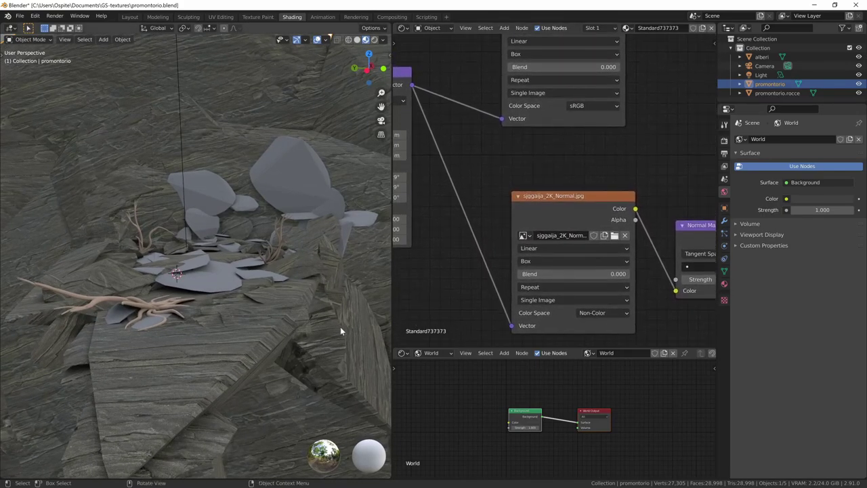
Try Blend values of 0.2, 0 and 0.1, ending with 0.500 on both image textures
middle_click_drag(306, 329, 304, 339)
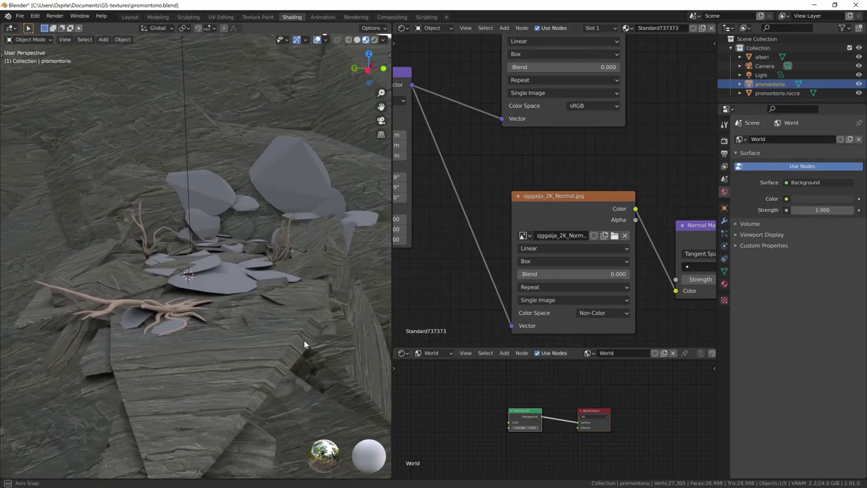
left_click(603, 66)
type("0.2")
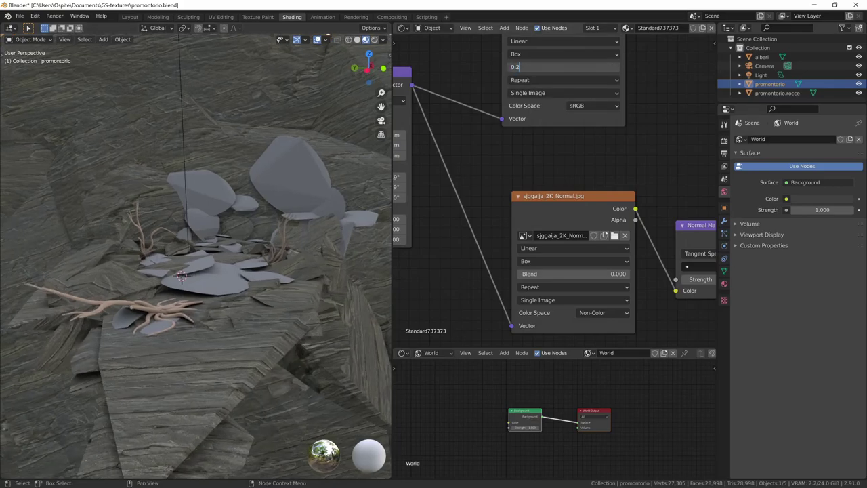
key("Return")
left_click(574, 274)
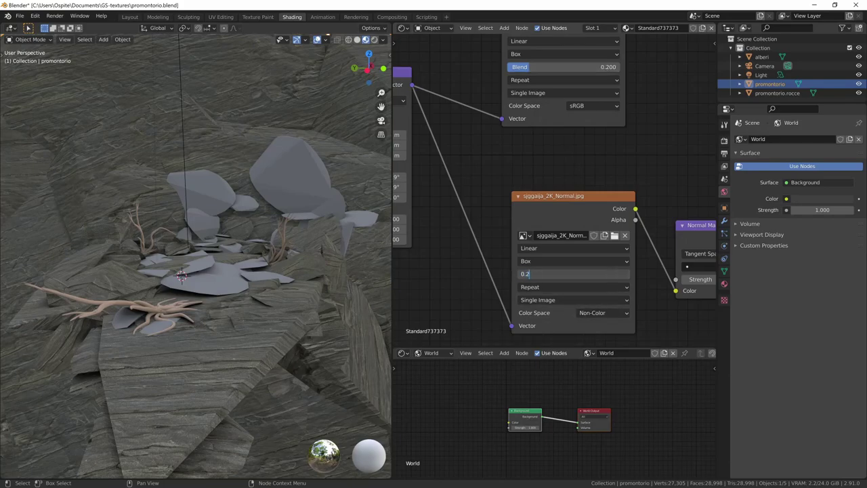
mouse_move(303, 414)
middle_mouse_down()
mouse_move(322, 382)
mouse_move(296, 323)
mouse_move(306, 344)
mouse_move(250, 291)
middle_mouse_up()
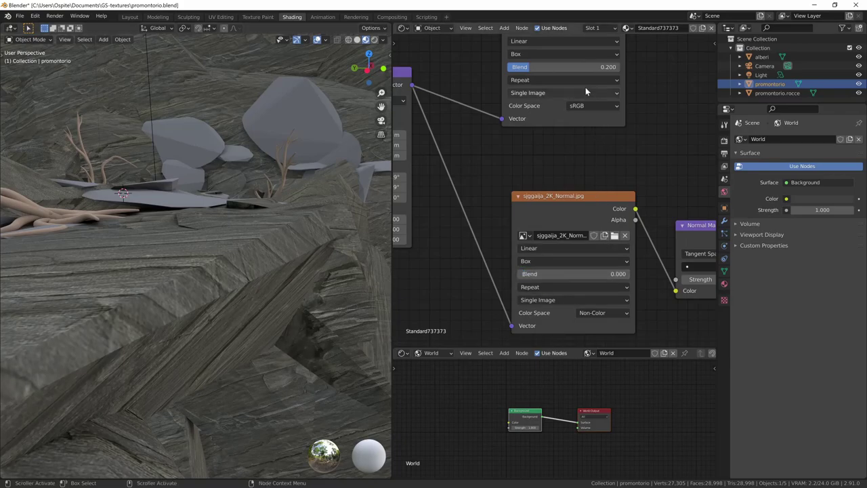
type("0")
key("Return")
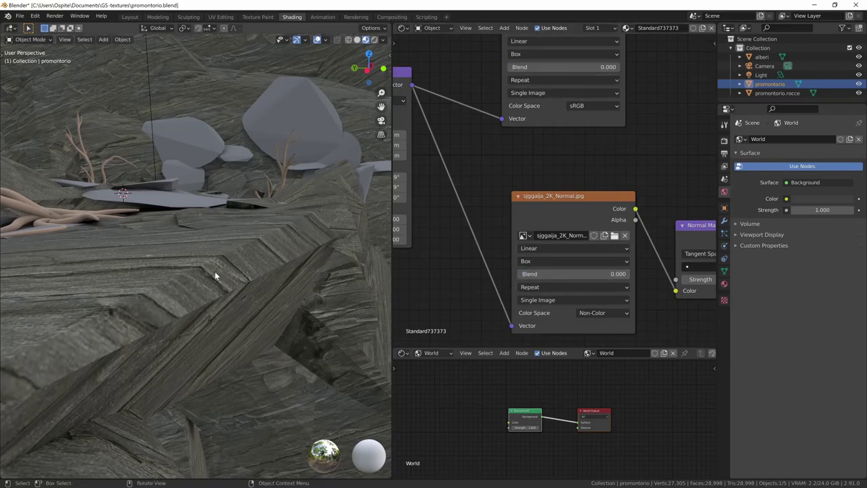
middle_click_drag(215, 275, 238, 296)
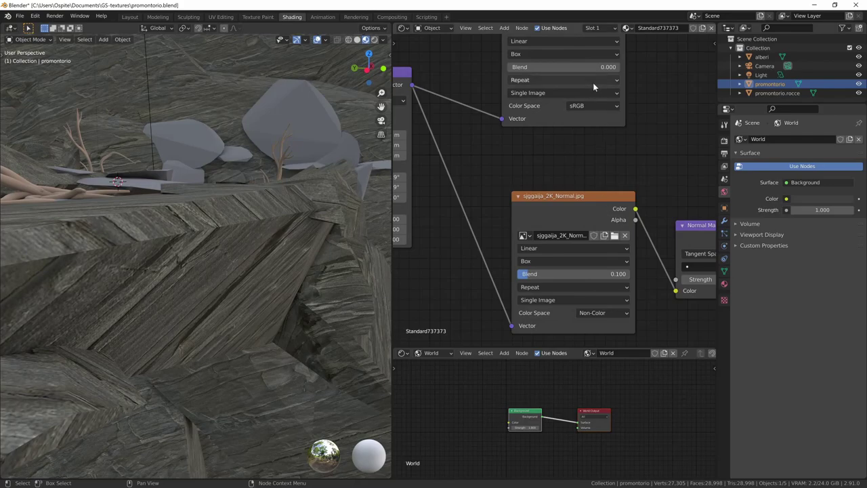
type("0.1")
key("Return")
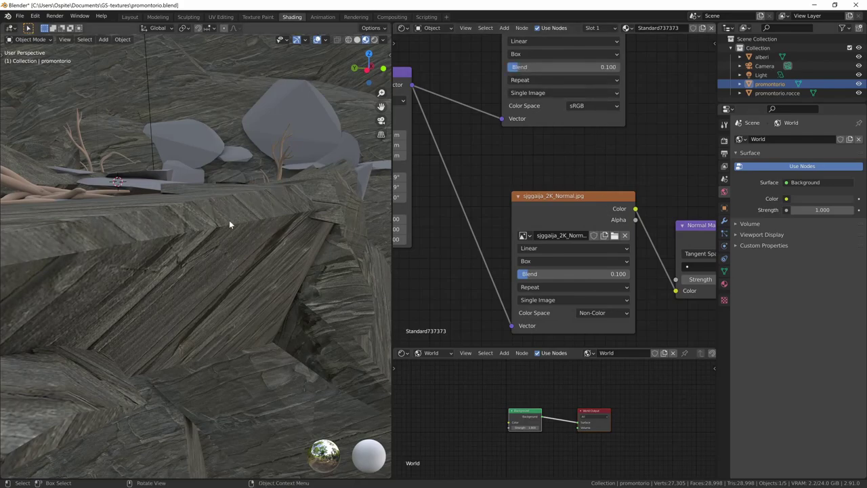
scroll(231, 235, "down", 1)
scroll(231, 235, "down", 2)
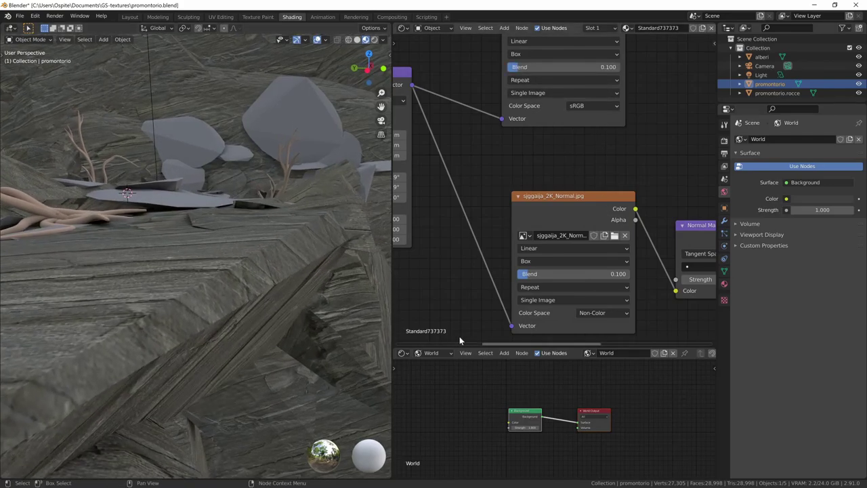
left_click(608, 274)
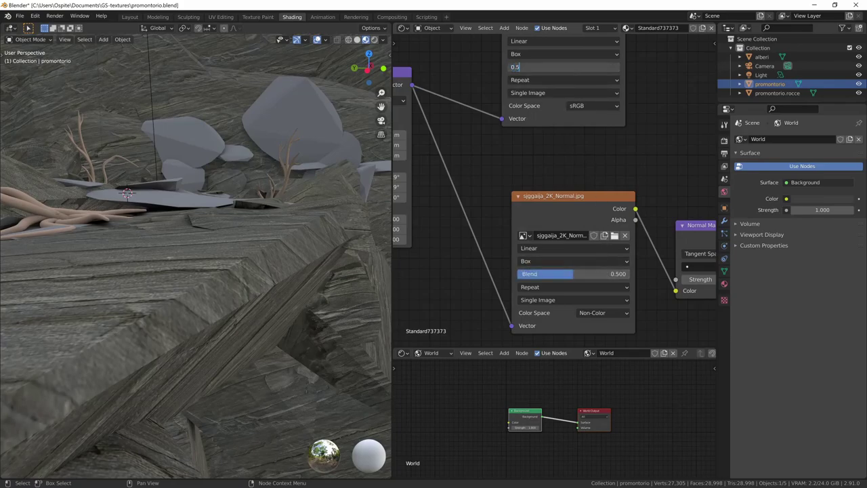
mouse_move(321, 320)
middle_mouse_down()
mouse_move(294, 332)
mouse_move(312, 359)
mouse_move(366, 300)
middle_mouse_up()
Fine-tune the Mapping to Scale Y 2.700 and rotation X -27°, Y 40.9°, inspecting the rocks
mouse_move(468, 252)
middle_mouse_down()
mouse_move(562, 226)
mouse_move(593, 206)
middle_mouse_up()
left_click_drag(506, 185, 505, 183)
mouse_move(513, 141)
left_mouse_down()
mouse_move(515, 129)
mouse_move(504, 129)
left_mouse_up()
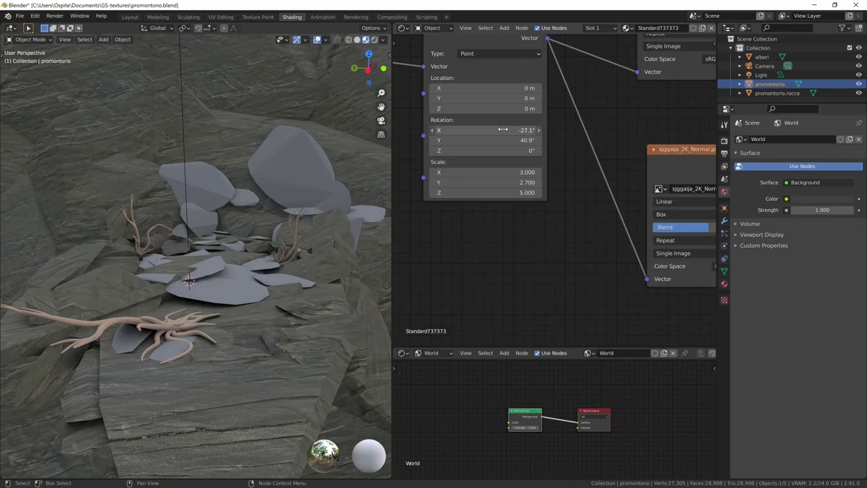
middle_click_drag(325, 345, 274, 350)
scroll(351, 281, "up", 3)
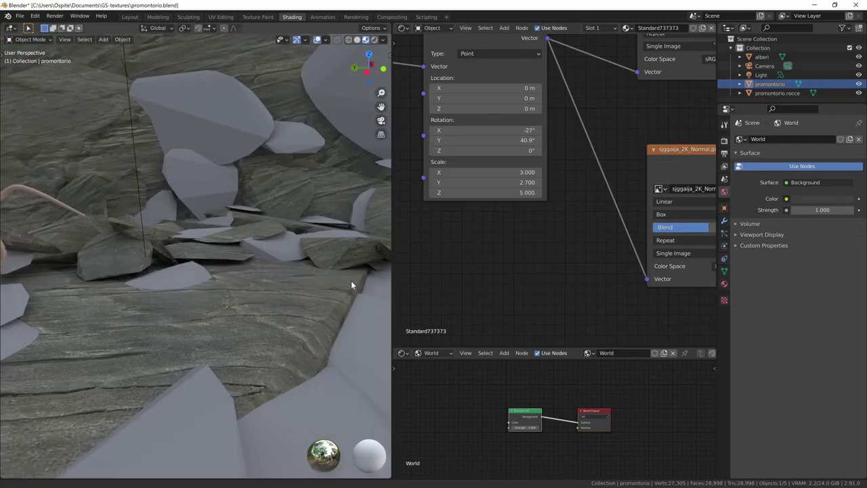
scroll(351, 290, "up", 1)
mouse_move(352, 290)
middle_mouse_down()
mouse_move(430, 295)
mouse_move(322, 340)
mouse_move(218, 406)
mouse_move(274, 341)
mouse_move(267, 333)
mouse_move(286, 329)
mouse_move(280, 343)
middle_mouse_up()
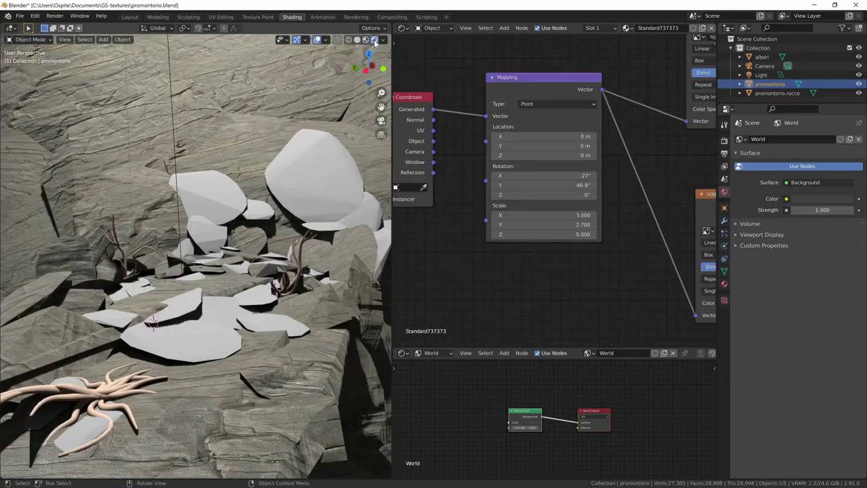
middle_click_drag(275, 378, 278, 336)
mouse_move(616, 295)
middle_mouse_down()
mouse_move(417, 257)
mouse_move(648, 241)
mouse_move(606, 252)
middle_mouse_up()
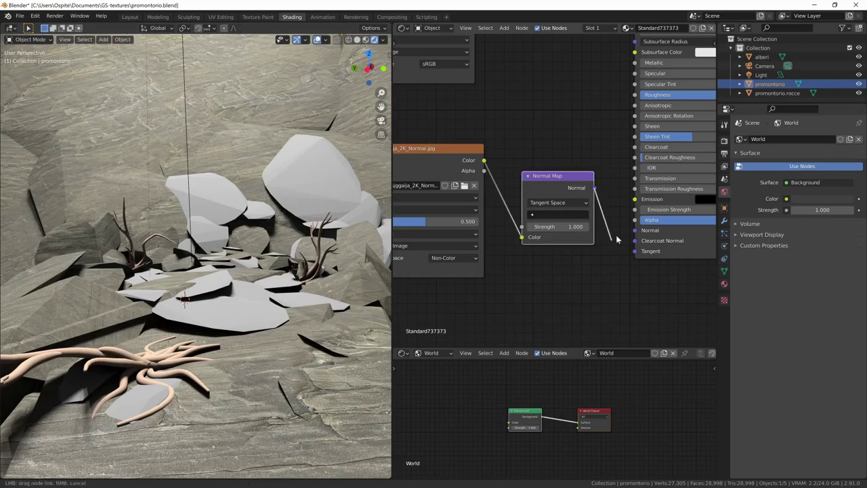
Connect the Normal Map to the Principled BSDF Normal input with Strength 2.000
left_click_drag(632, 232, 622, 229)
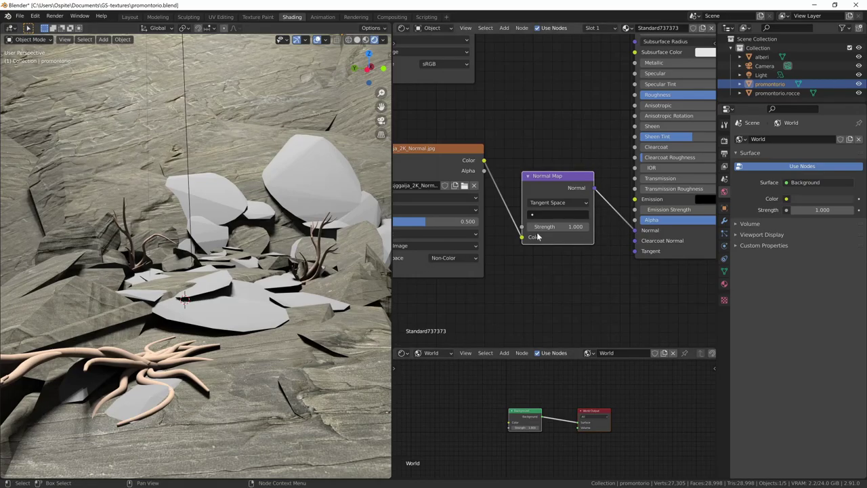
left_click(558, 226)
type("2")
key("Return")
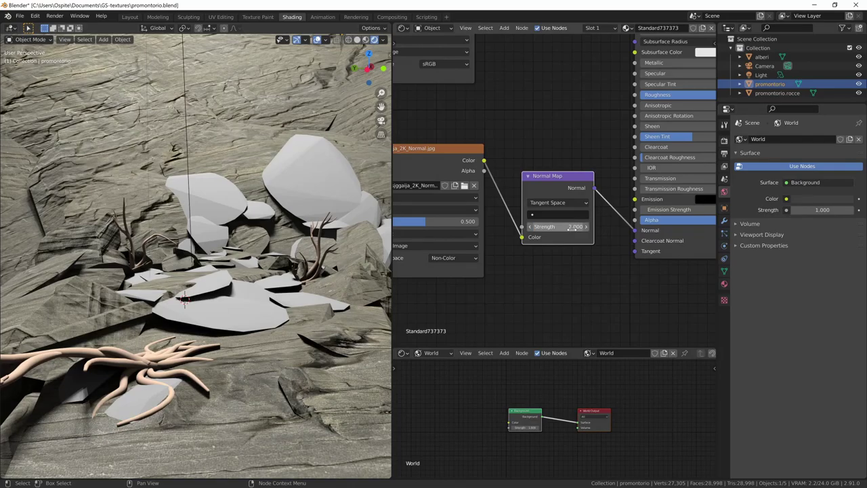
mouse_move(260, 349)
middle_mouse_down()
mouse_move(248, 333)
mouse_move(258, 295)
mouse_move(266, 359)
mouse_move(331, 314)
middle_mouse_up()
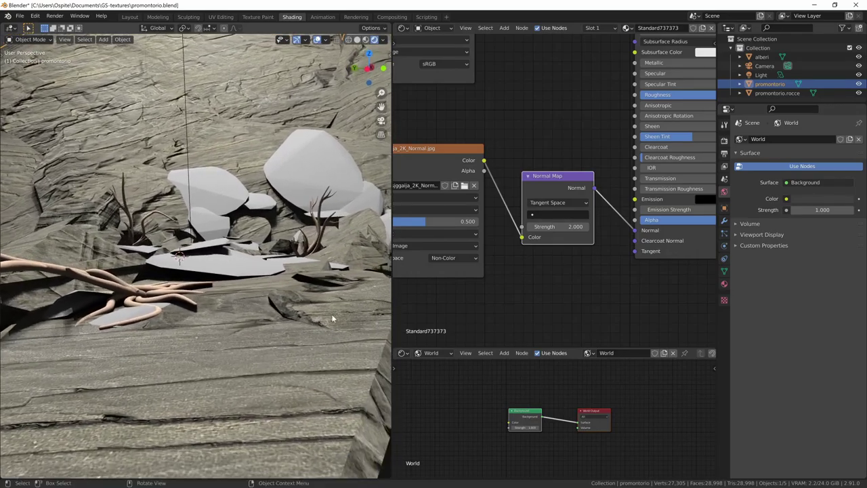
mouse_move(503, 201)
middle_mouse_down()
mouse_move(654, 180)
mouse_move(610, 108)
middle_mouse_up()
mouse_move(257, 318)
middle_mouse_down()
mouse_move(251, 338)
mouse_move(265, 291)
mouse_move(325, 204)
middle_mouse_up()
Rename the promontorio terrain's material from Standard737373 to rocce
left_click(339, 183)
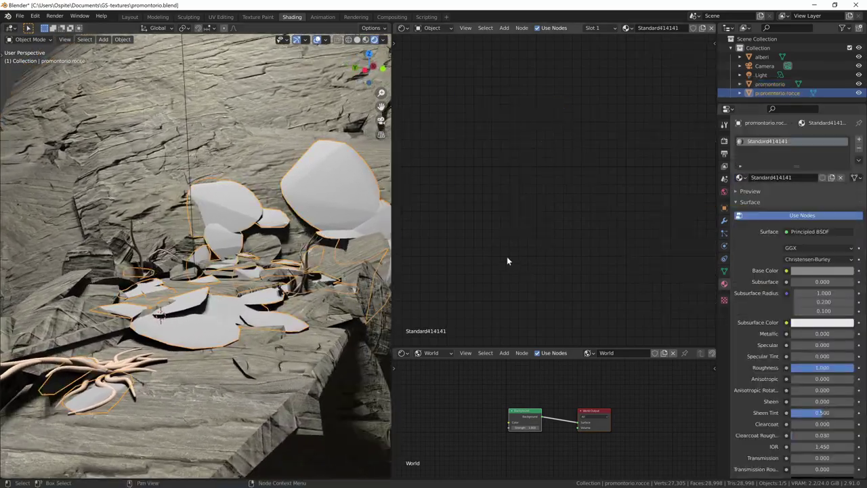
left_click(320, 122)
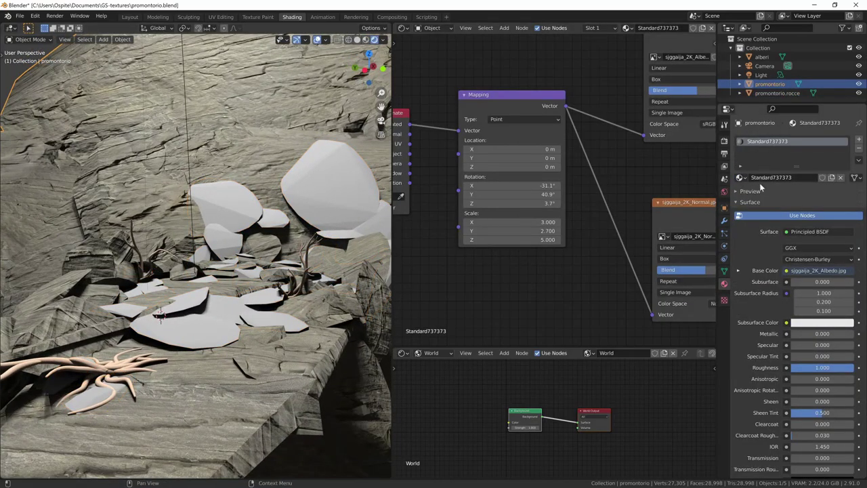
left_click(787, 177)
type("ce")
key("Return")
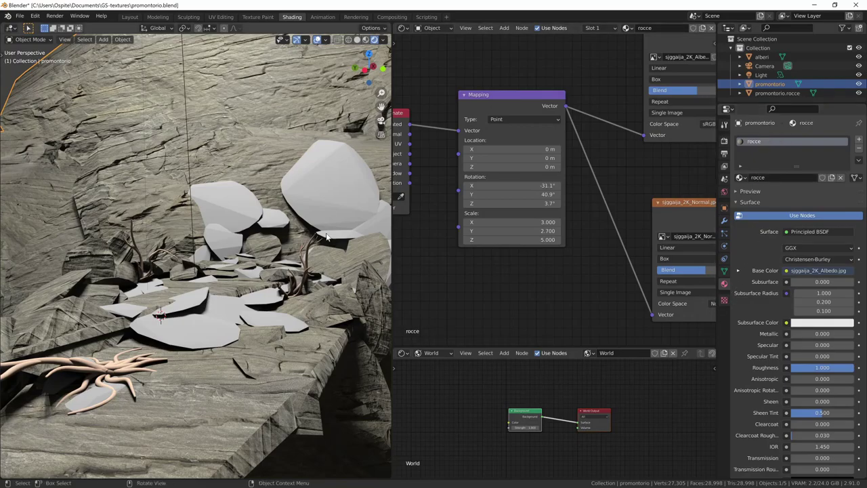
Assign rocce to the promontorio.rocce rocks and make it a single-user copy, rocce.001
left_click(327, 195)
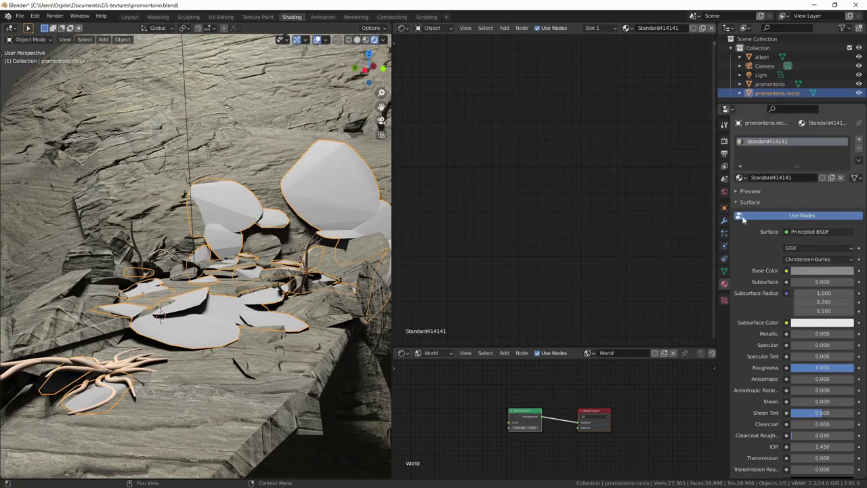
left_click(740, 177)
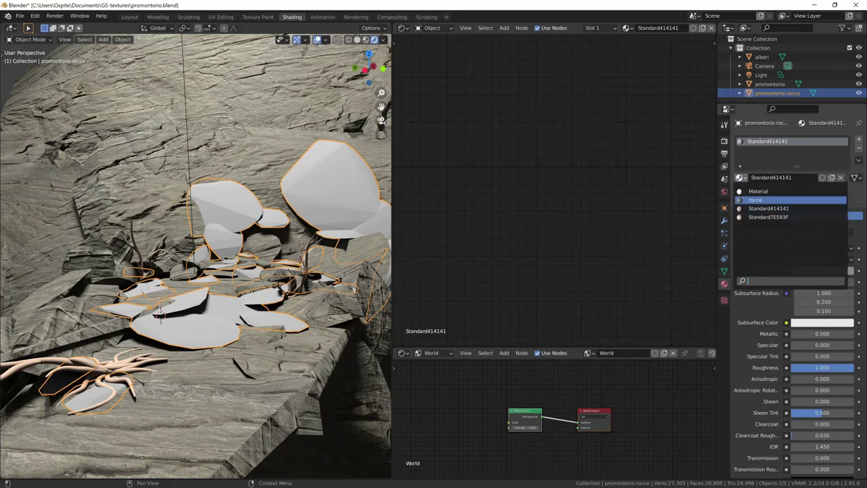
left_click(756, 200)
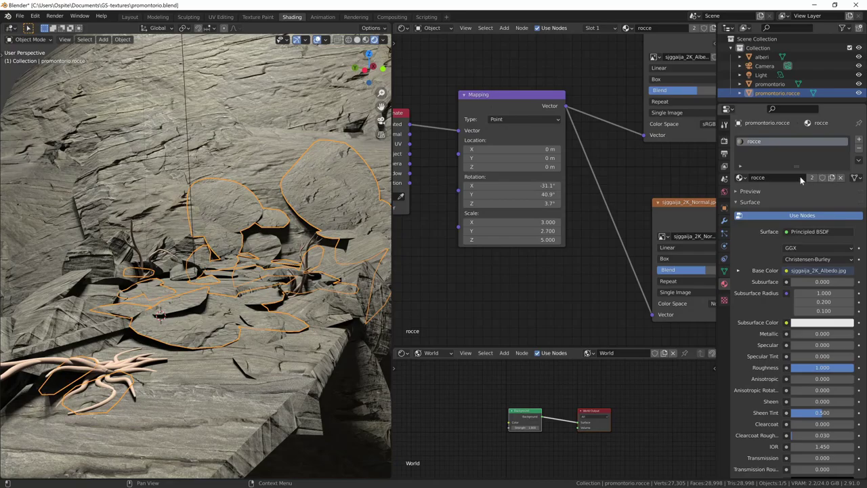
left_click(832, 177)
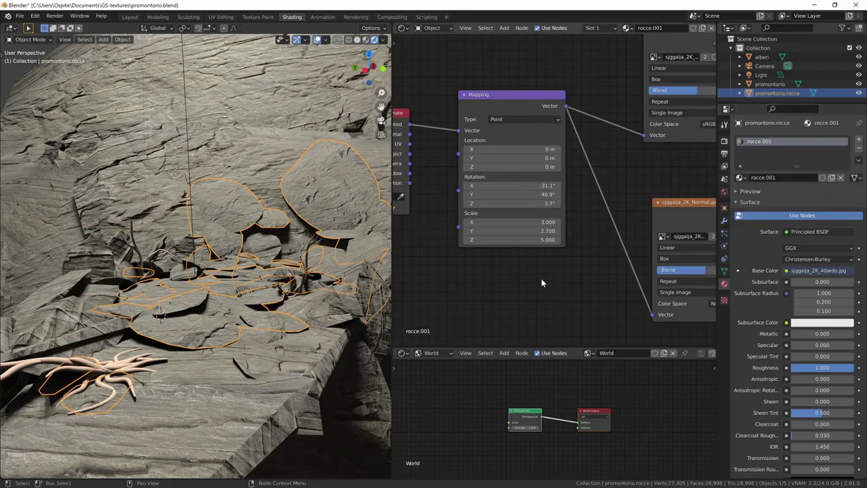
middle_click_drag(497, 263, 460, 236)
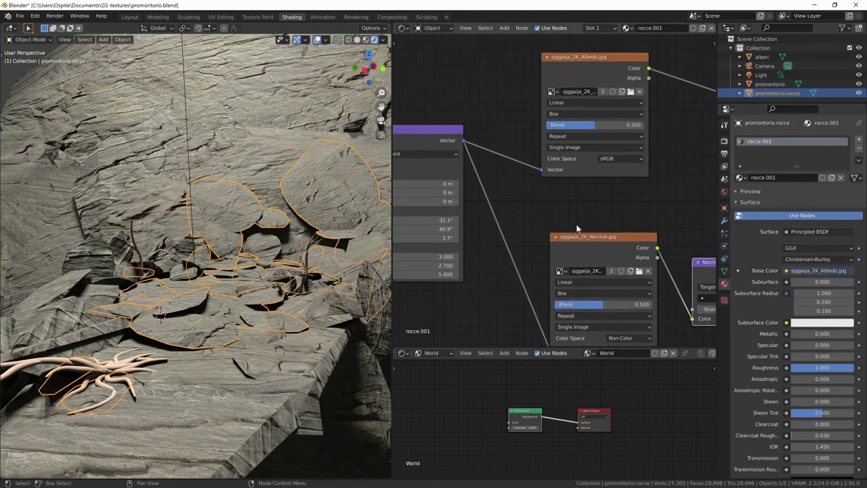
Add a Hue Saturation Value node after the rocce.001 albedo
scroll(460, 235, "up", 2, "shift")
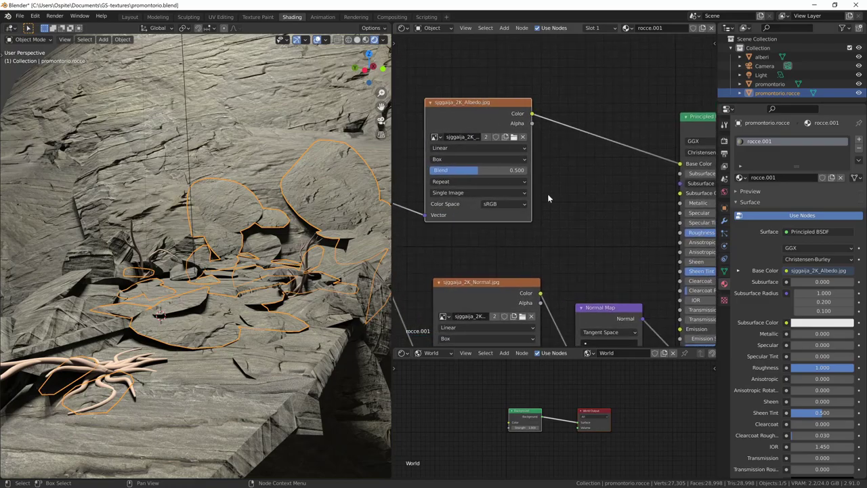
scroll(548, 194, "up", 2, "shift")
scroll(566, 239, "down", 1, "shift")
key("shift+a")
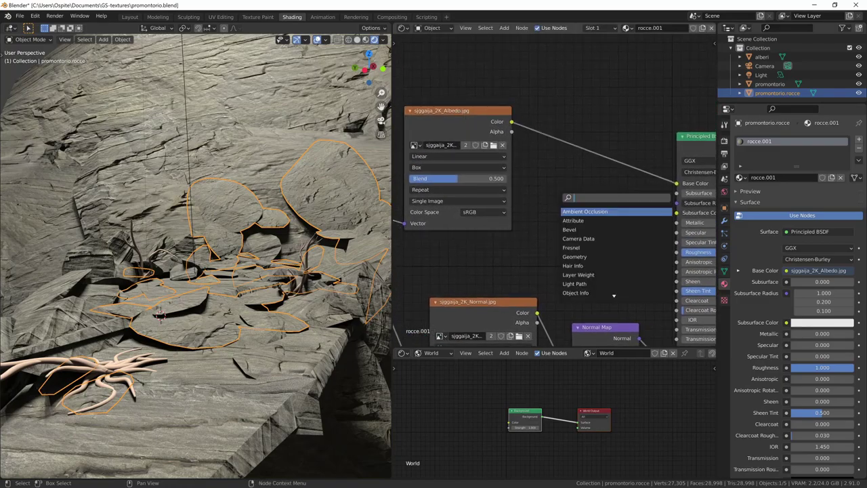
type("hu")
key("Return")
left_click(602, 172)
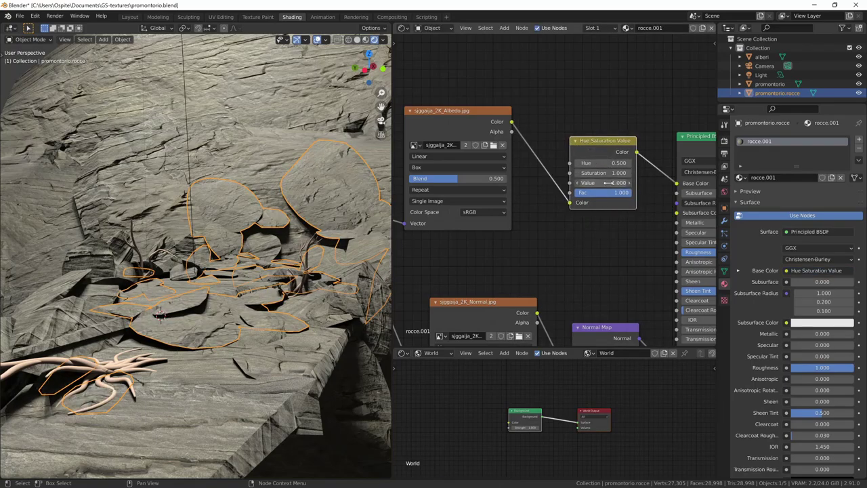
Set the node to Hue 0.45, Saturation 1.2 and Value 0.5 for reddish-brown rocks
key("Return")
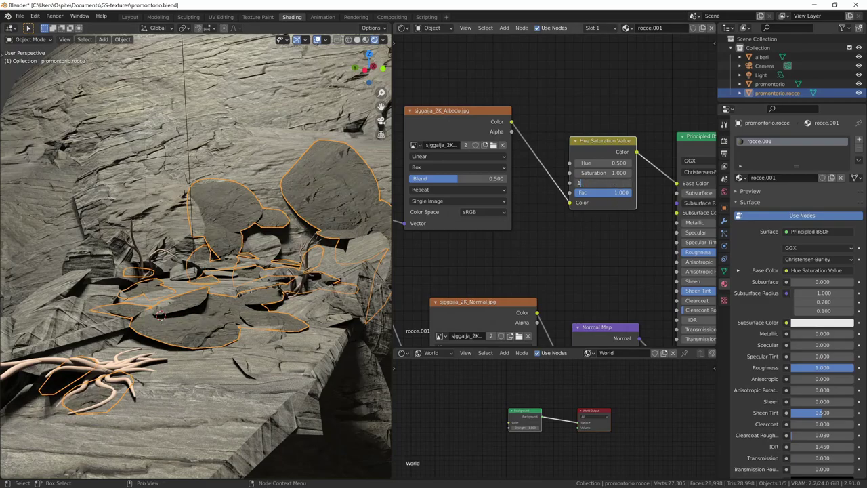
type(".2")
key("Return")
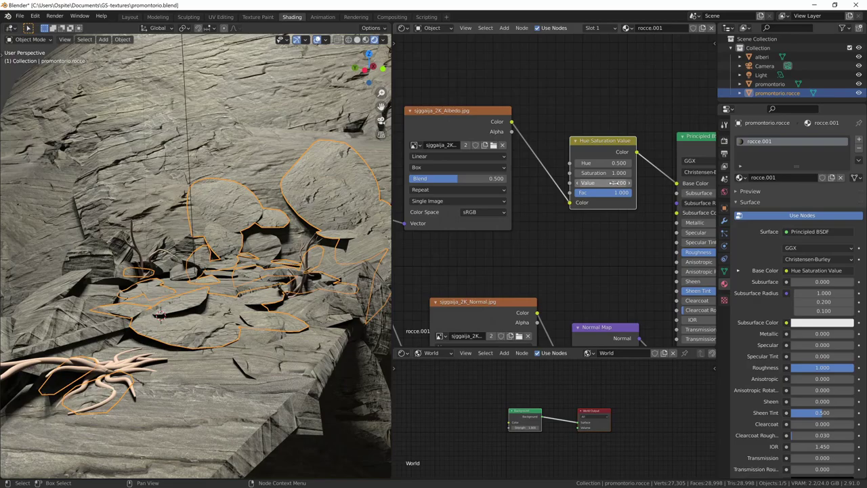
key("Return")
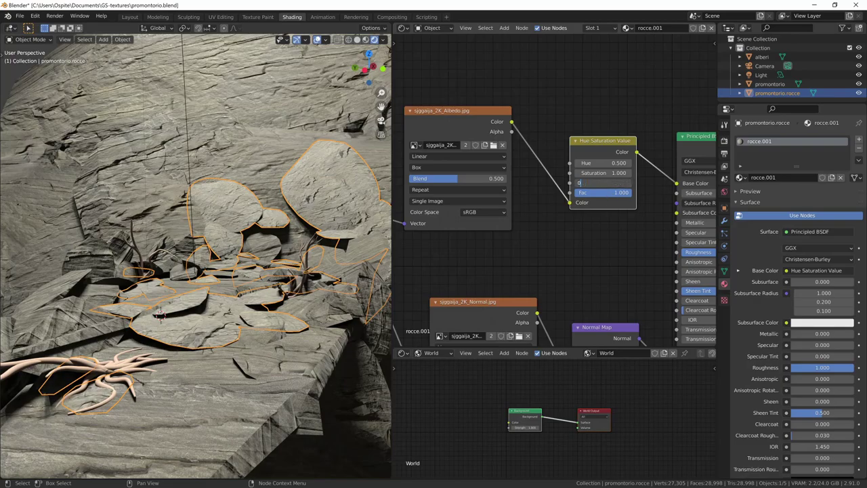
type(".5")
key("Return")
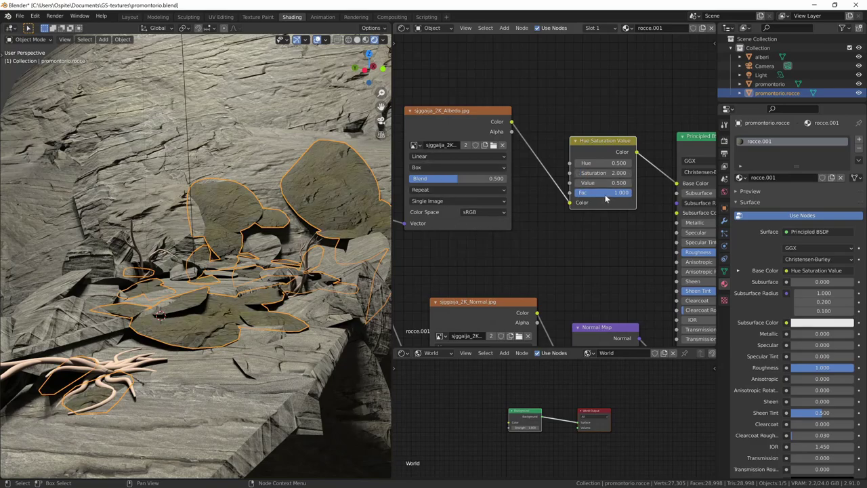
key("Return")
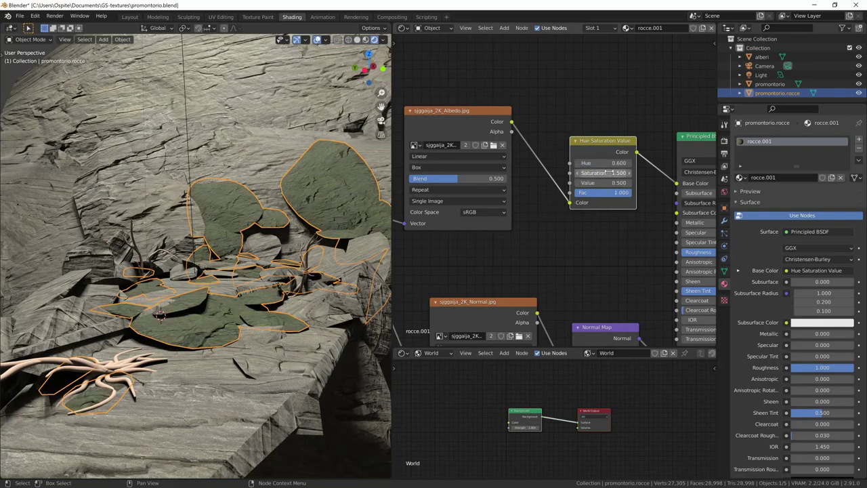
key("Return")
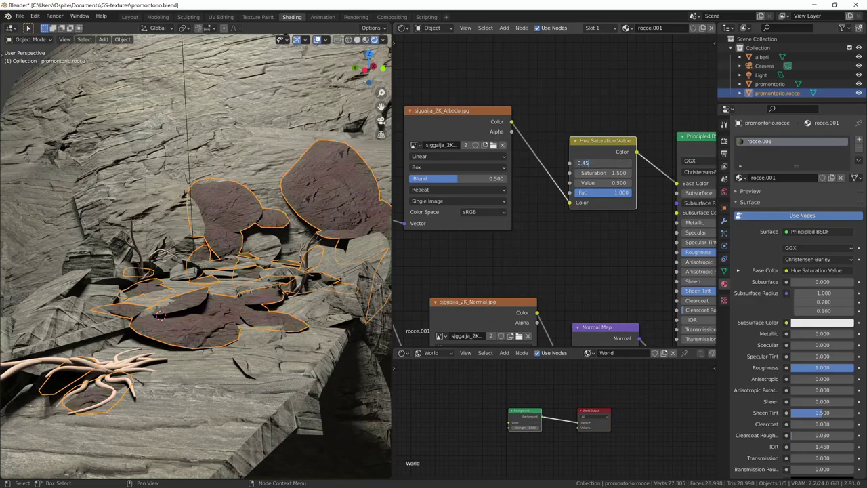
key("Return")
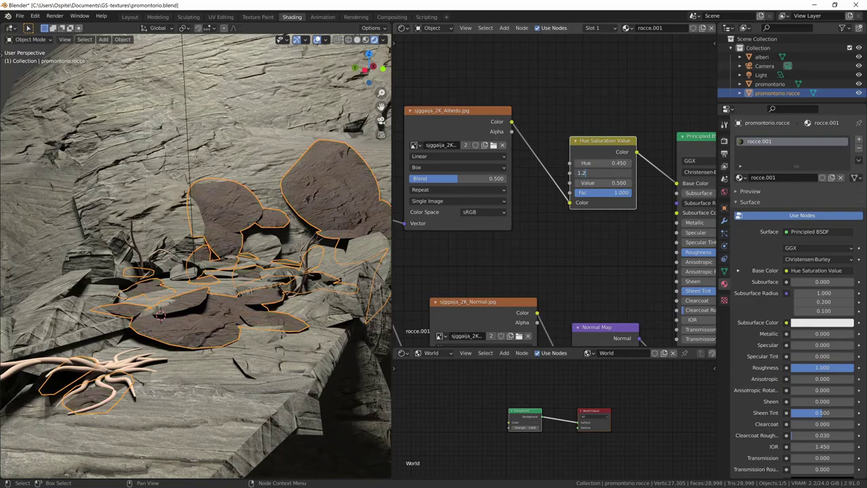
key("Return")
mouse_move(362, 329)
middle_mouse_down()
mouse_move(305, 363)
mouse_move(334, 303)
middle_mouse_up()
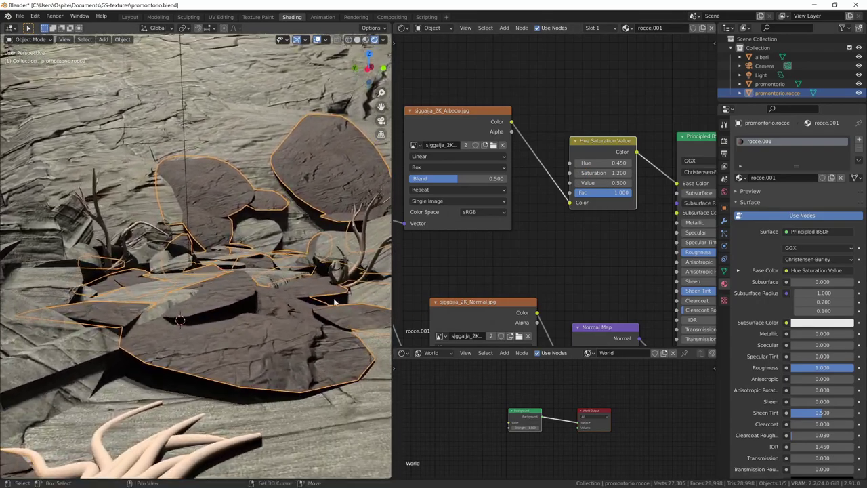
Shift the rocce.001 Mapping Location to 0.7 m, 1 m and Scale to 1.9, 5.8, 5.3
middle_click_drag(420, 257, 551, 187)
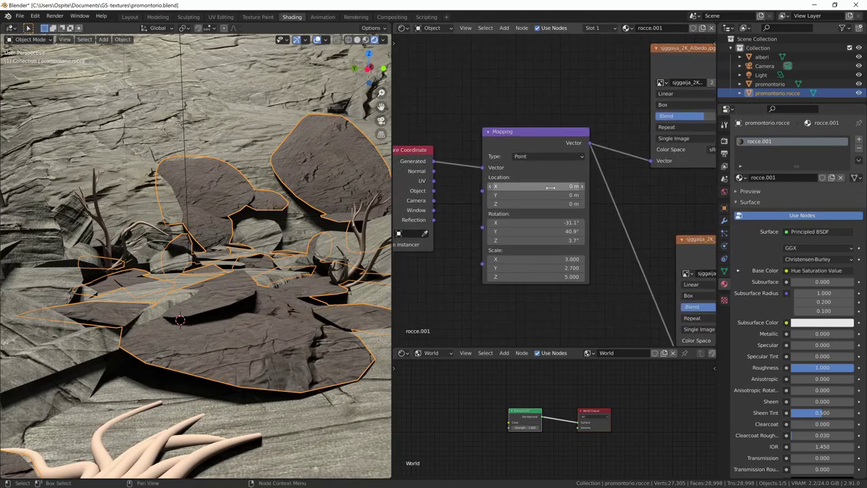
left_click_drag(550, 187, 549, 195)
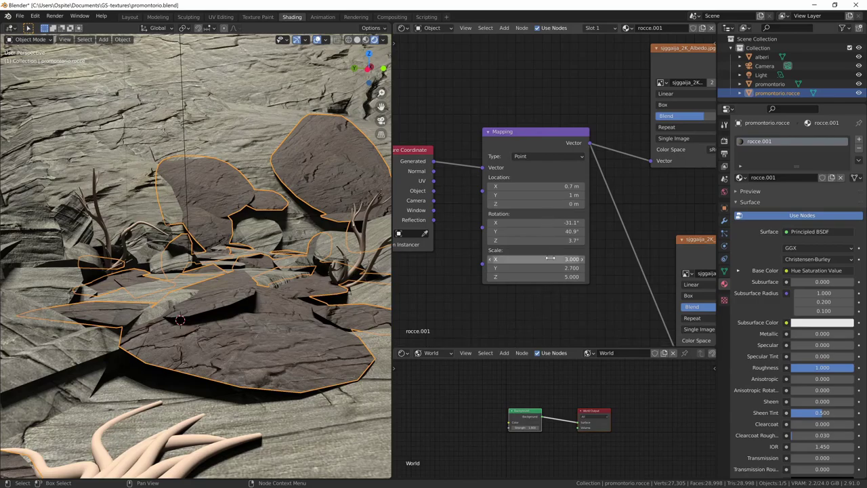
mouse_move(545, 258)
left_mouse_down()
mouse_move(531, 258)
mouse_move(556, 268)
mouse_move(548, 277)
left_mouse_up()
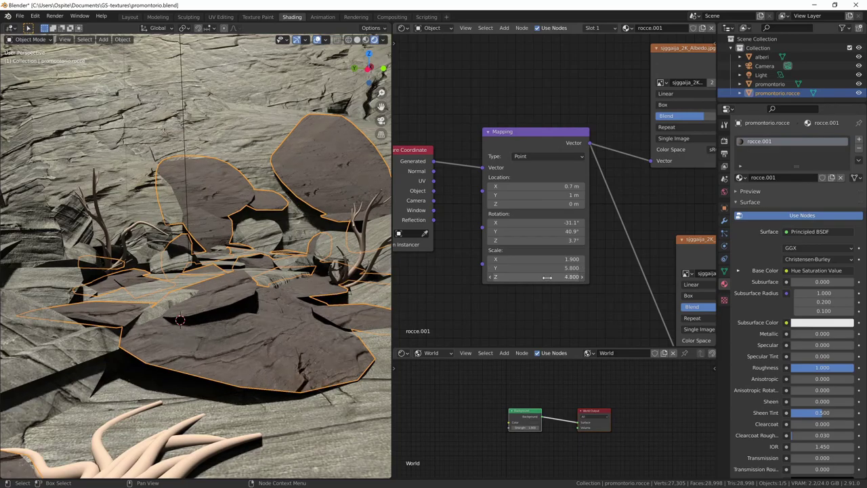
middle_click_drag(203, 433, 292, 359)
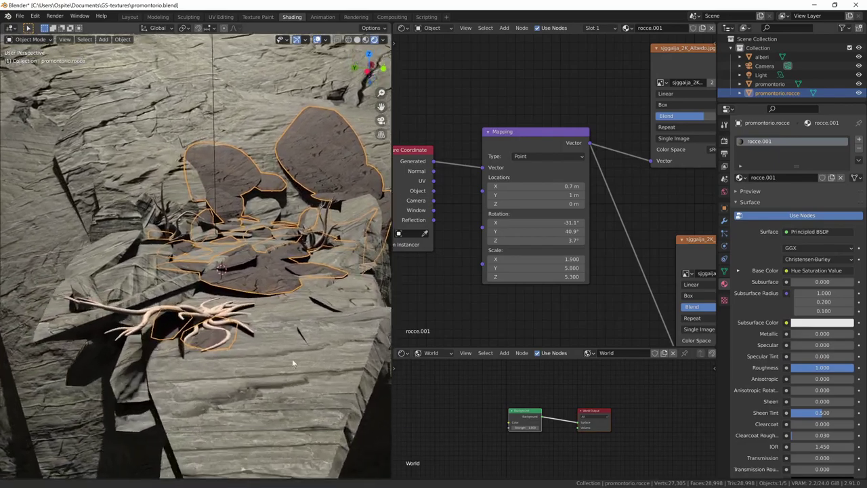
Switch to solid shading, enter Edit Mode on promontorio and deselect all faces
left_click(691, 39)
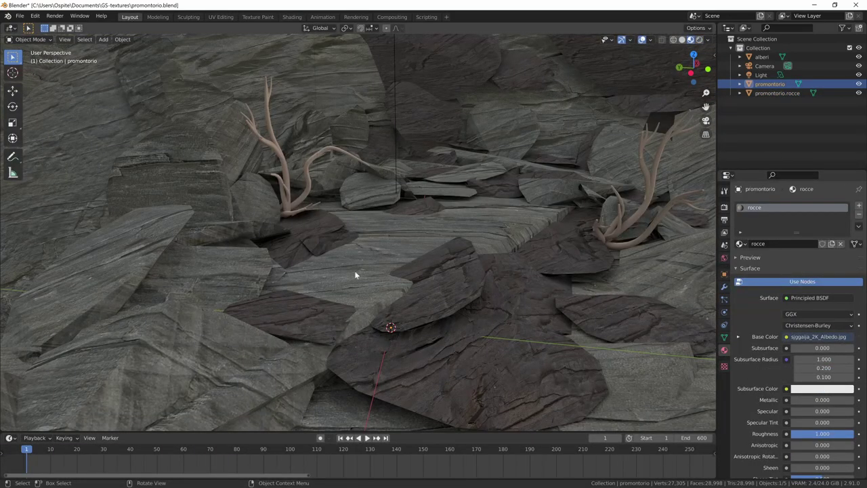
left_click(682, 40)
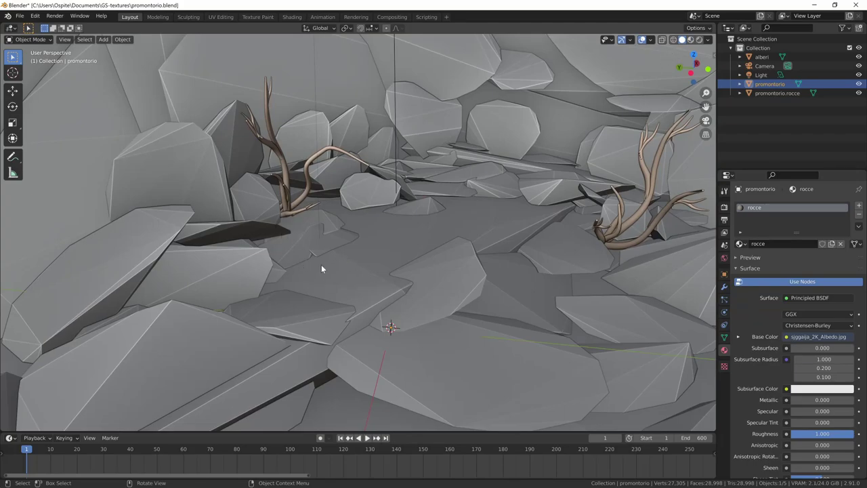
mouse_move(321, 269)
middle_mouse_down()
mouse_move(475, 262)
mouse_move(436, 270)
mouse_move(408, 321)
mouse_move(414, 315)
mouse_move(378, 355)
middle_mouse_up()
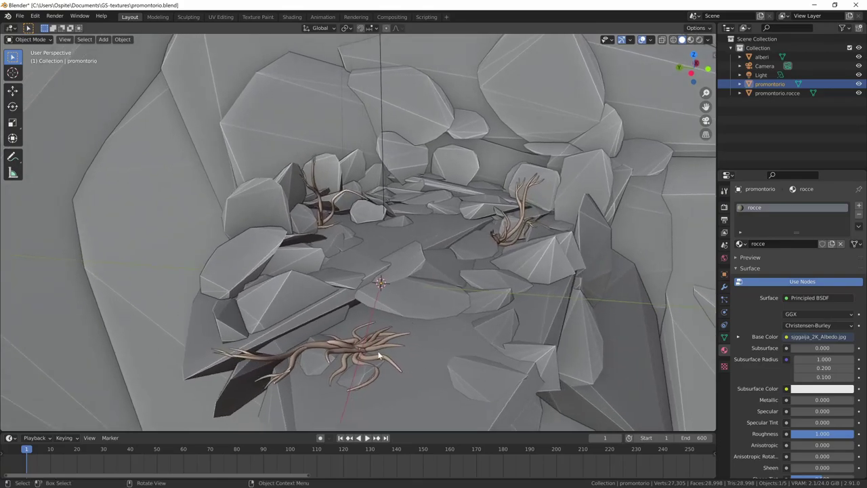
key("Tab")
key("alt+a")
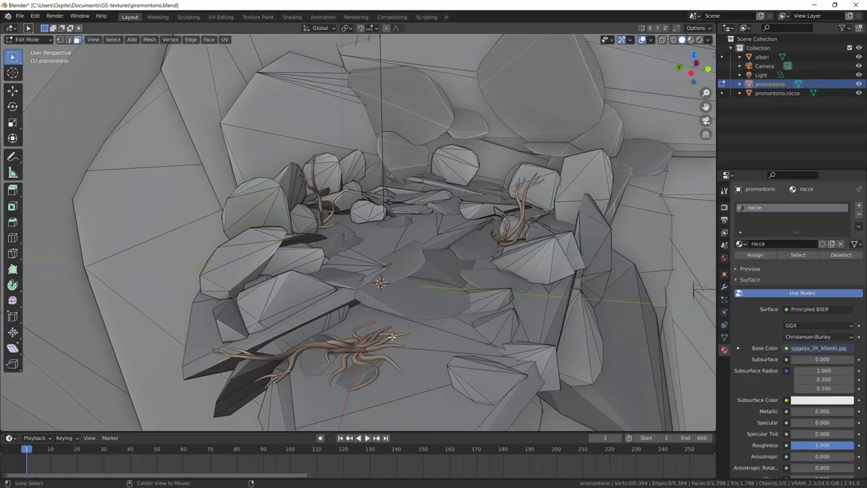
scroll(392, 337, "up", 3)
middle_click_drag(391, 337, 478, 335)
Select the linked faces of several rocks, including the lower rock's front
key("l")
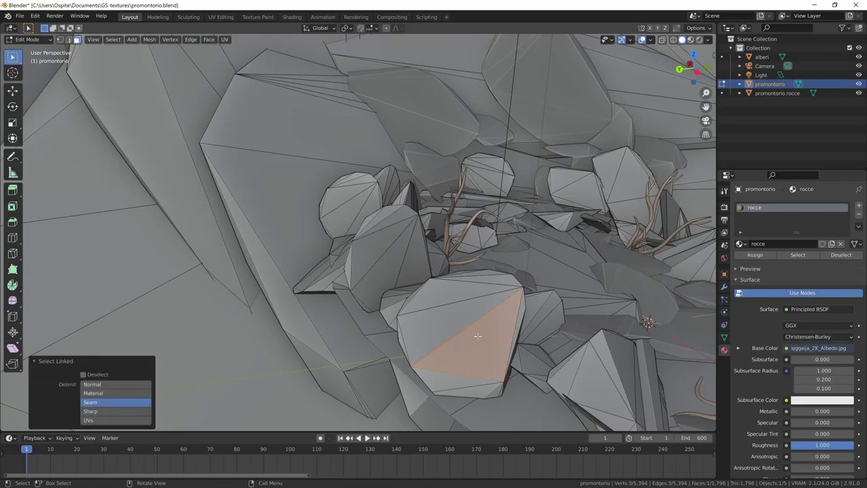
key("l")
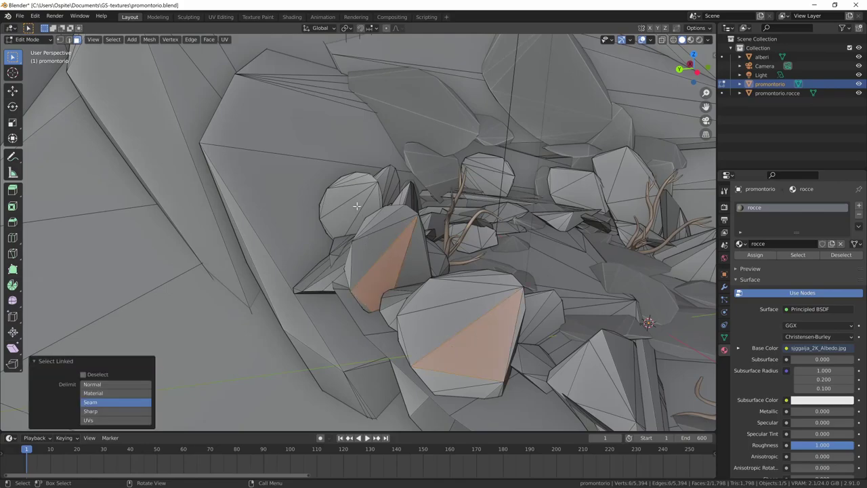
left_click(460, 320, "shift")
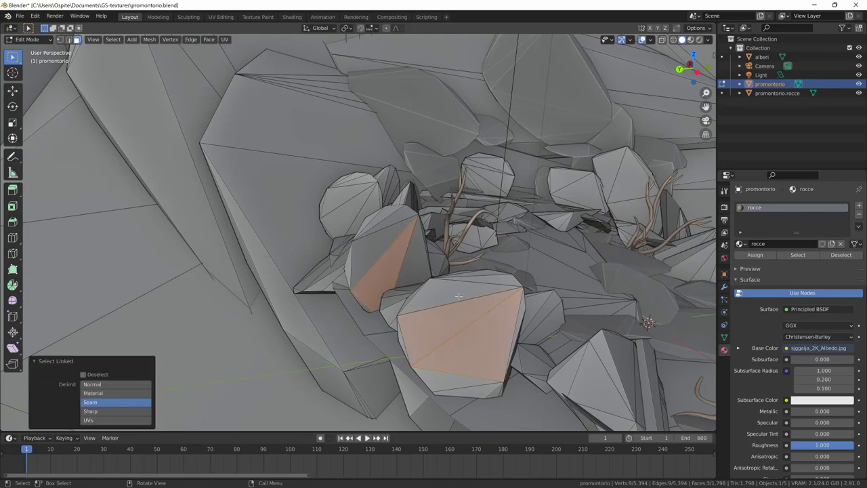
key("ctrl+l")
middle_click_drag(473, 318, 507, 330)
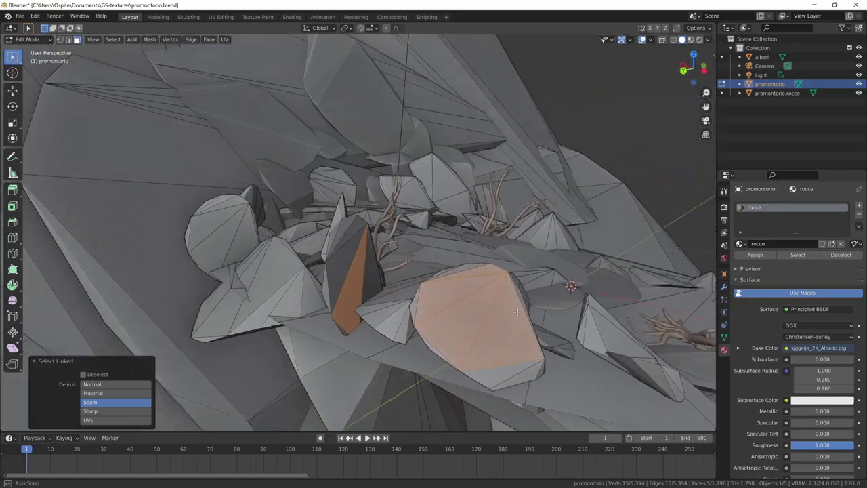
left_click(533, 361, "shift")
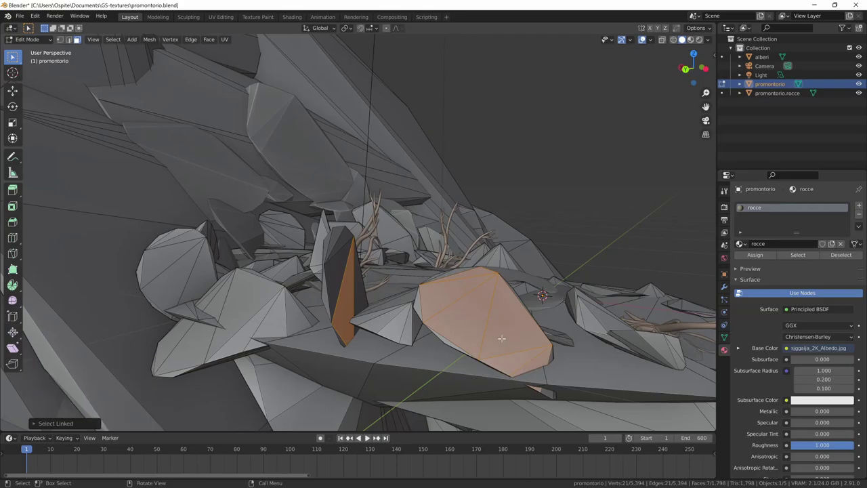
middle_click_drag(523, 368, 477, 340)
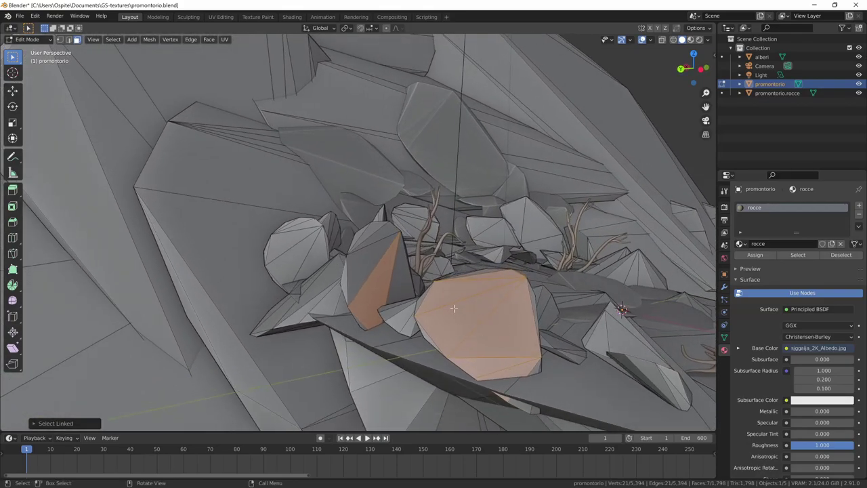
middle_click_drag(519, 351, 514, 335)
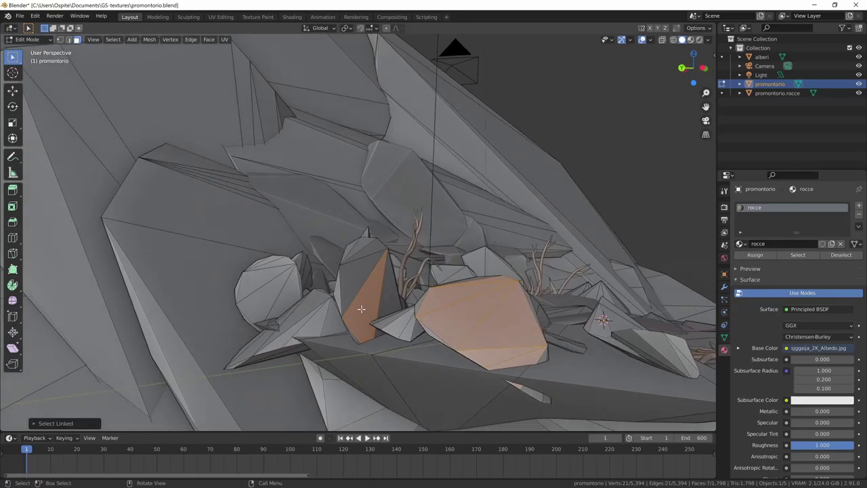
Move a stray face and a thin shard face to new positions
left_click(361, 309)
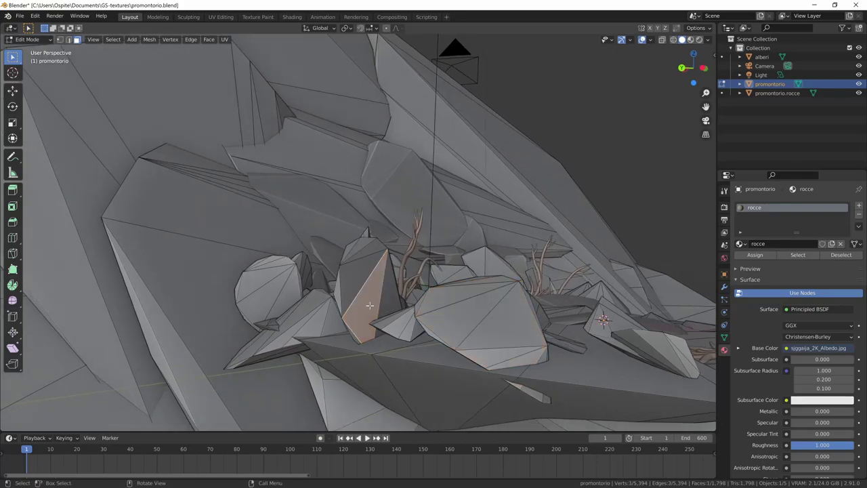
mouse_move(361, 309)
middle_mouse_down()
mouse_move(380, 304)
mouse_move(394, 317)
mouse_move(394, 306)
mouse_move(436, 292)
mouse_move(374, 279)
middle_mouse_up()
key("g")
left_click(390, 311)
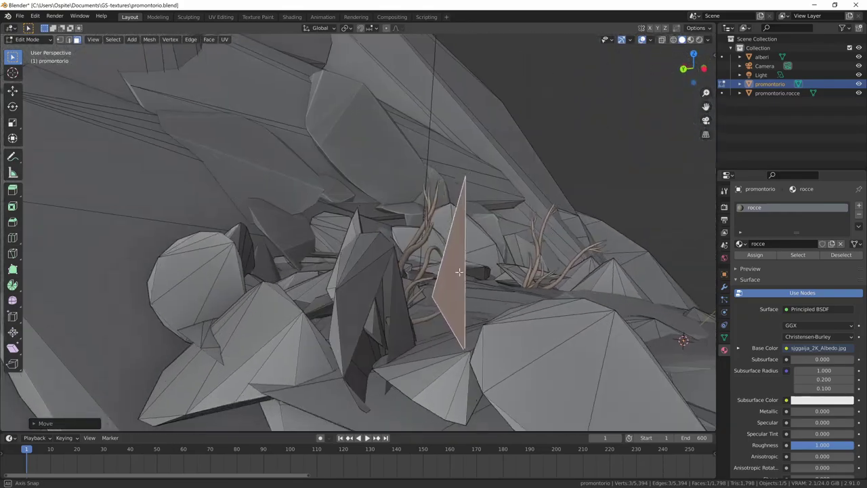
key("g")
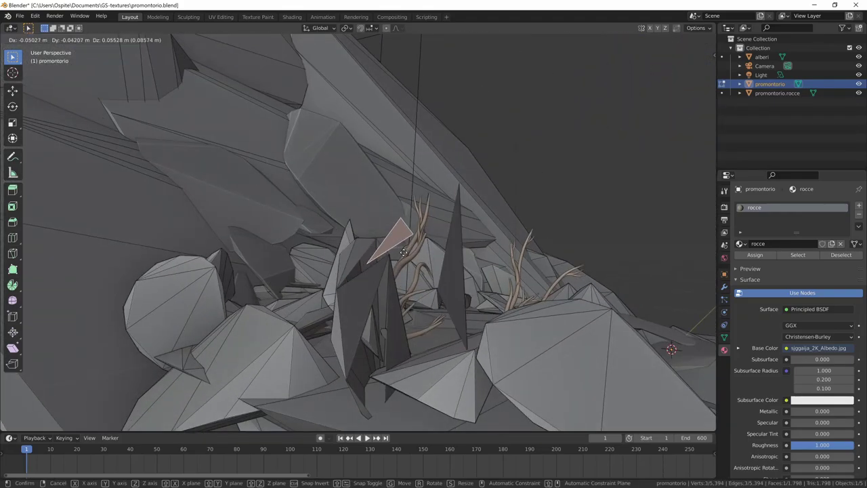
left_click(374, 277)
mouse_move(374, 278)
middle_mouse_down()
mouse_move(415, 306)
mouse_move(323, 286)
mouse_move(297, 317)
mouse_move(329, 310)
mouse_move(330, 270)
middle_mouse_up()
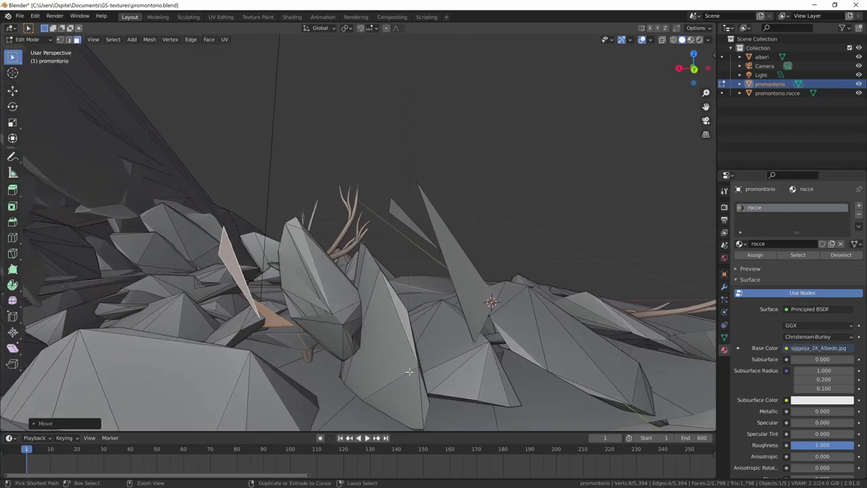
mouse_move(397, 362)
middle_mouse_down()
mouse_move(464, 312)
mouse_move(461, 305)
mouse_move(294, 196)
middle_mouse_up()
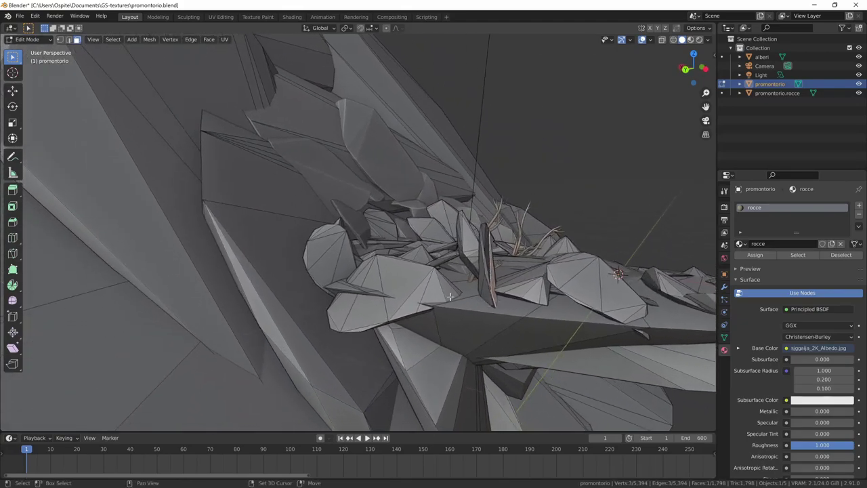
left_click(293, 200)
mouse_move(286, 235)
middle_mouse_down()
mouse_move(323, 238)
mouse_move(326, 249)
middle_mouse_up()
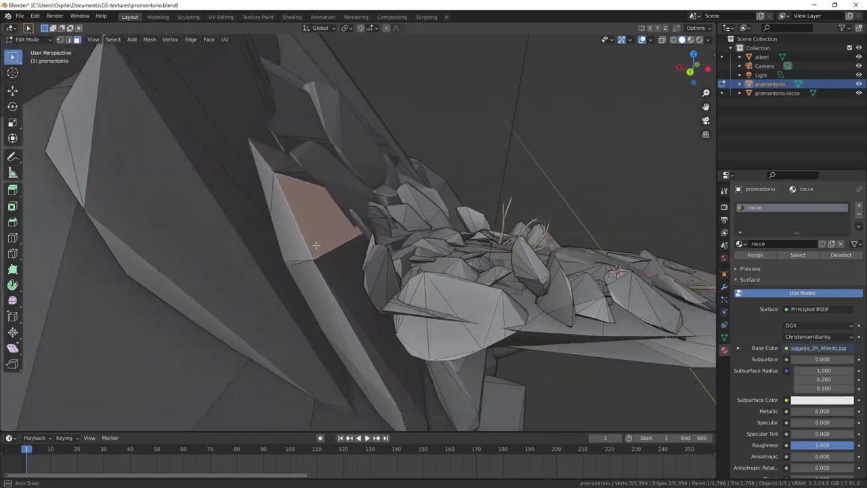
scroll(208, 322, "up", 3)
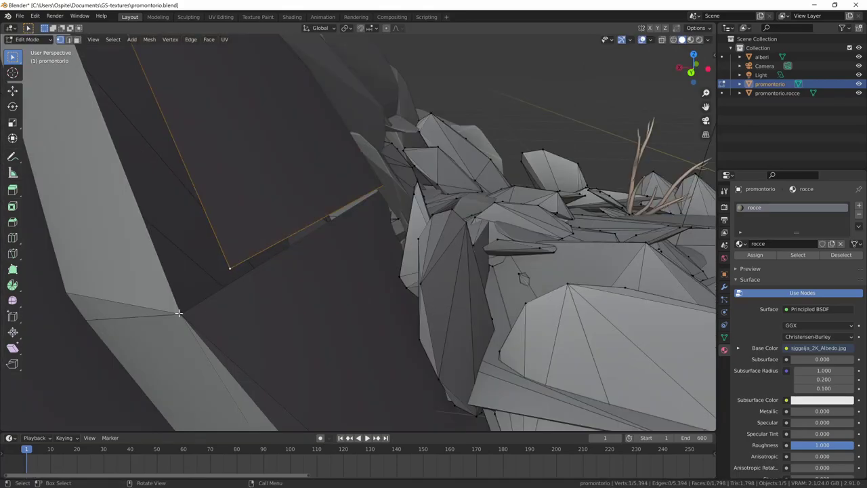
left_click(178, 313)
key("g")
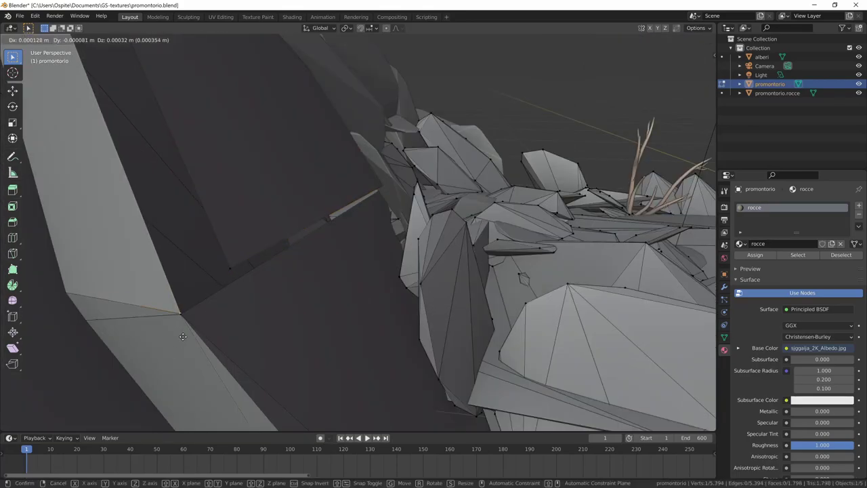
left_click(178, 319)
key("g")
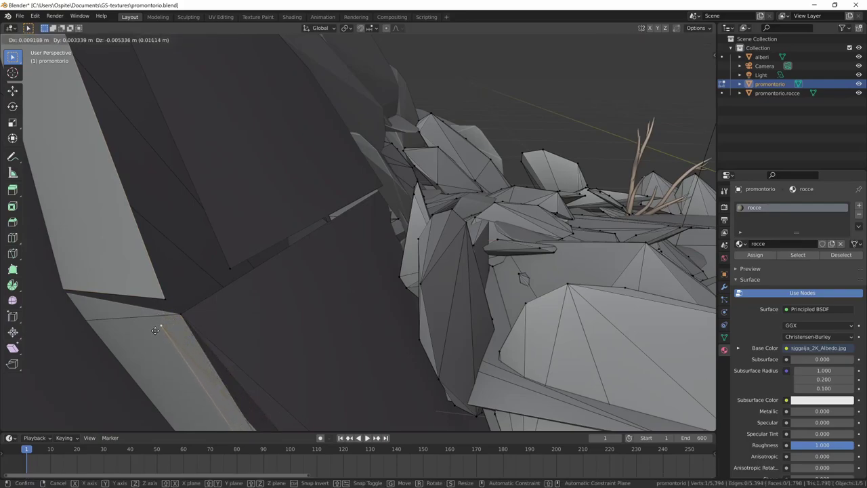
left_click(180, 314)
key("g")
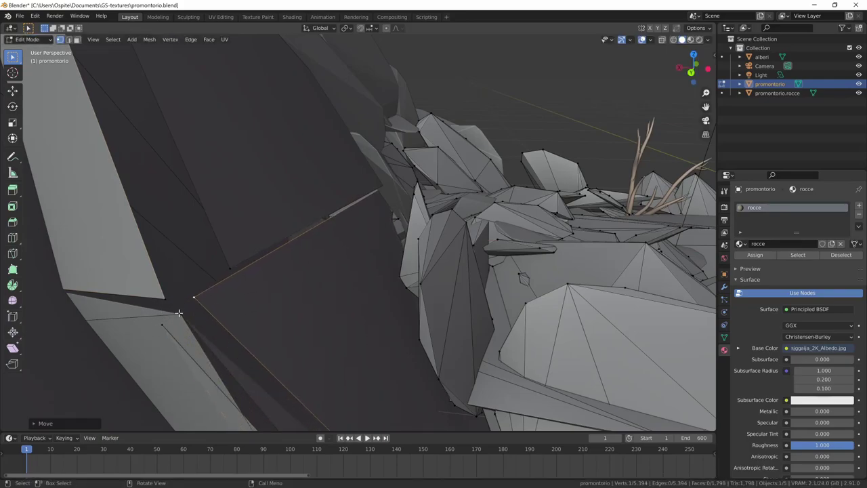
left_click(149, 338)
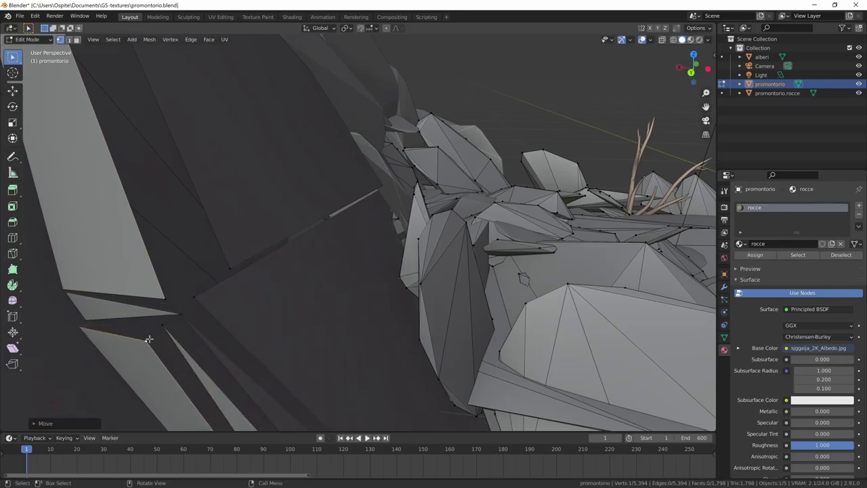
left_click(186, 318, "shift")
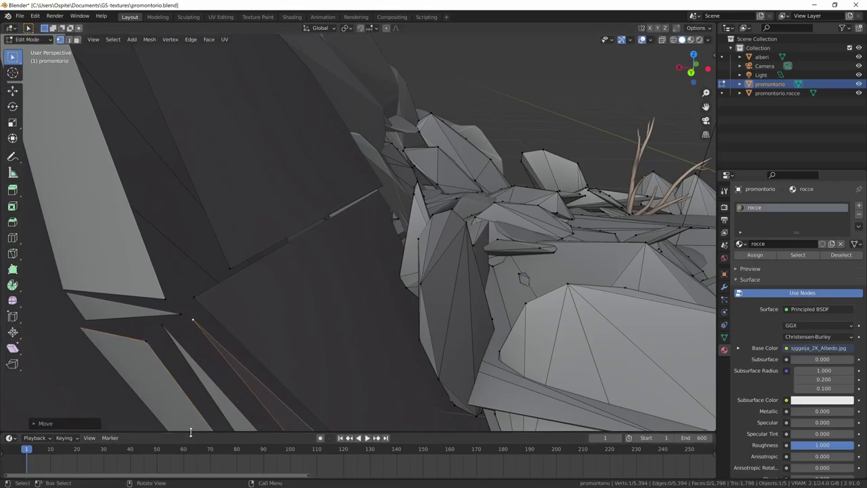
key("ctrl+z")
key("ctrl+z")
key("ctrl+z")
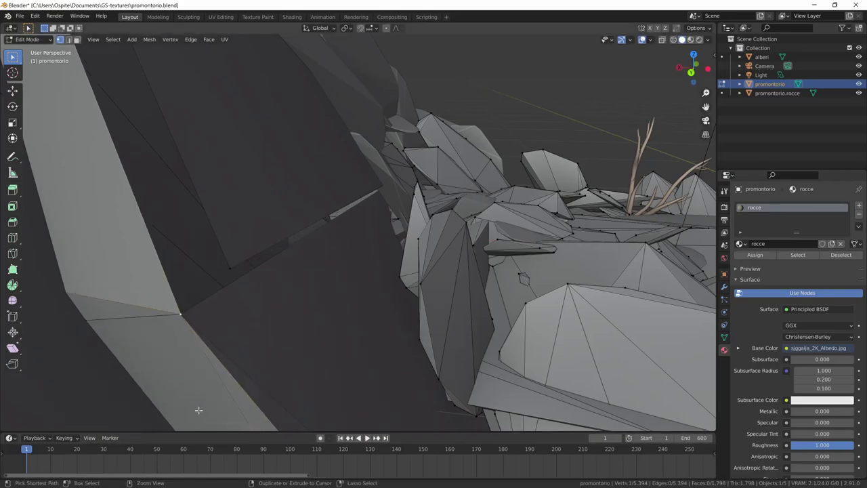
key("ctrl+z")
key("3")
mouse_move(196, 410)
middle_mouse_down()
mouse_move(407, 300)
mouse_move(460, 286)
middle_mouse_up()
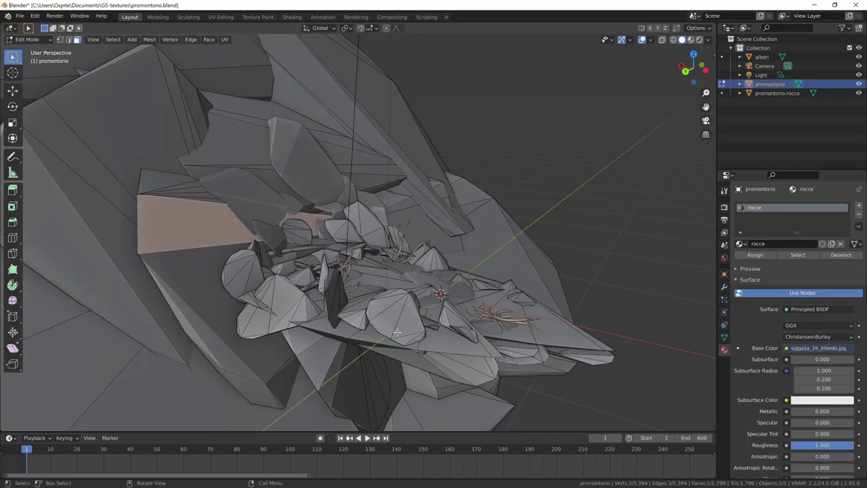
key("a")
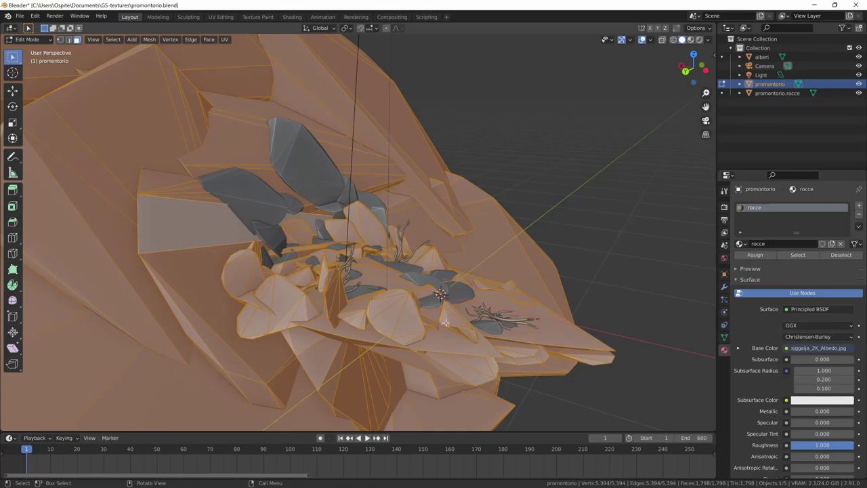
Merge promontorio vertices by distance at 0.0001 m, removing 4,369 duplicates
key("m")
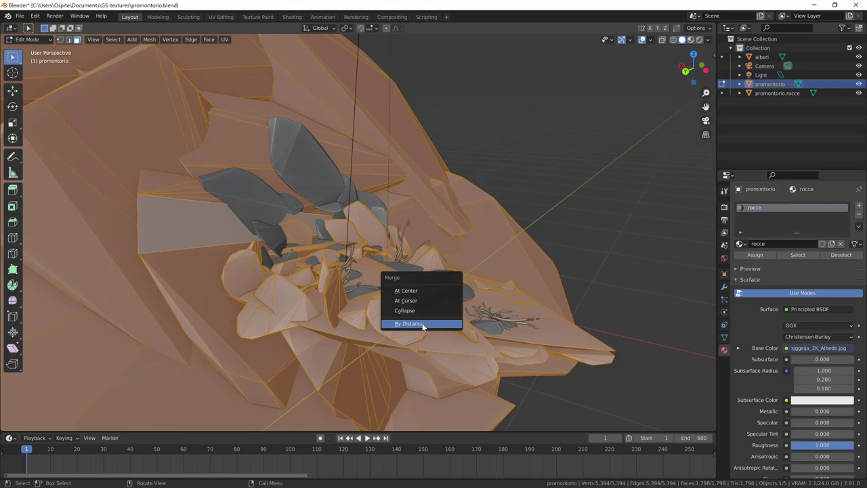
left_click(423, 323)
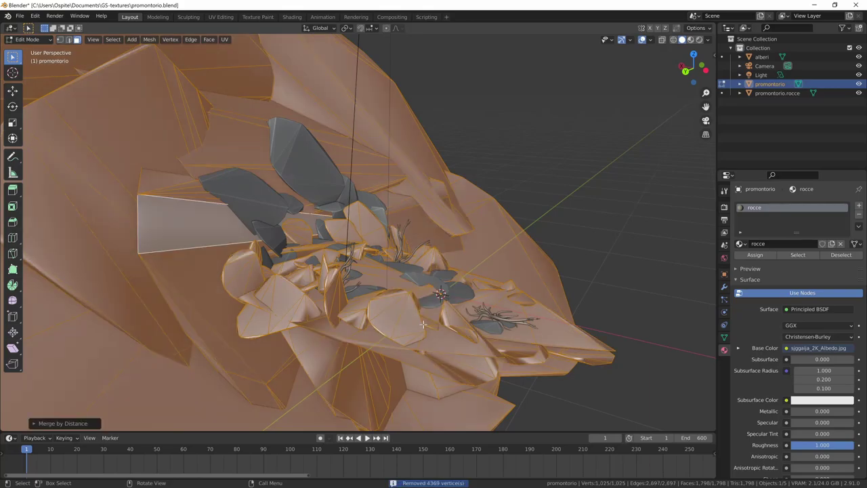
left_click(33, 424)
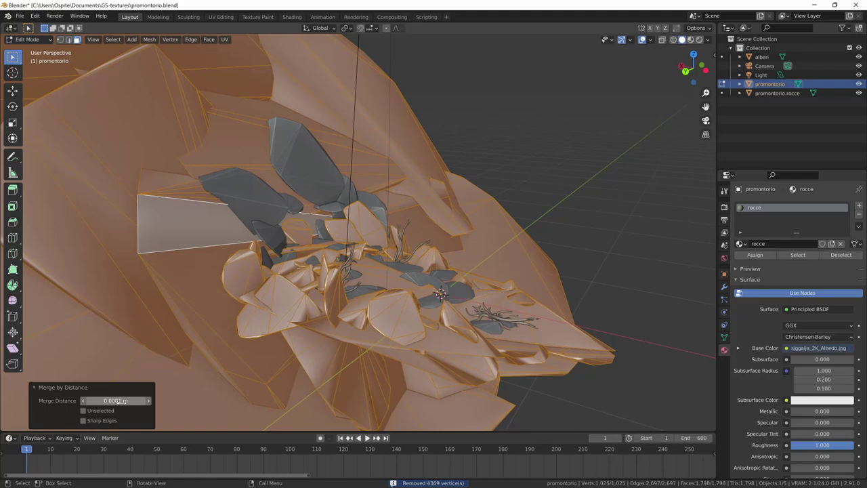
left_click_drag(123, 400, 114, 400)
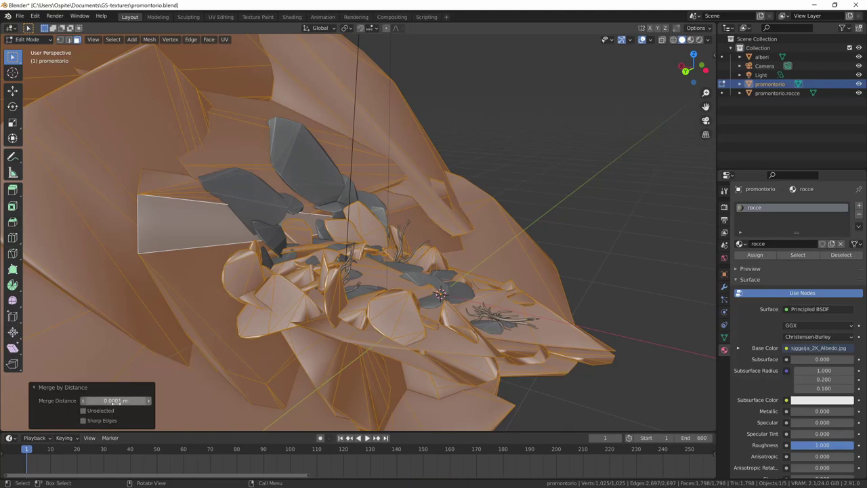
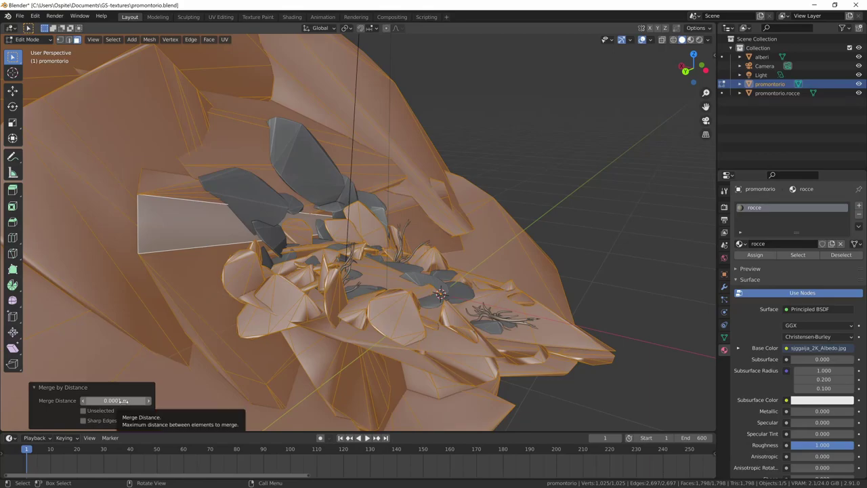
Keep sharp edges when merging the promontorio's vertices, then view the rocks in textured and plain shading
left_click(86, 419)
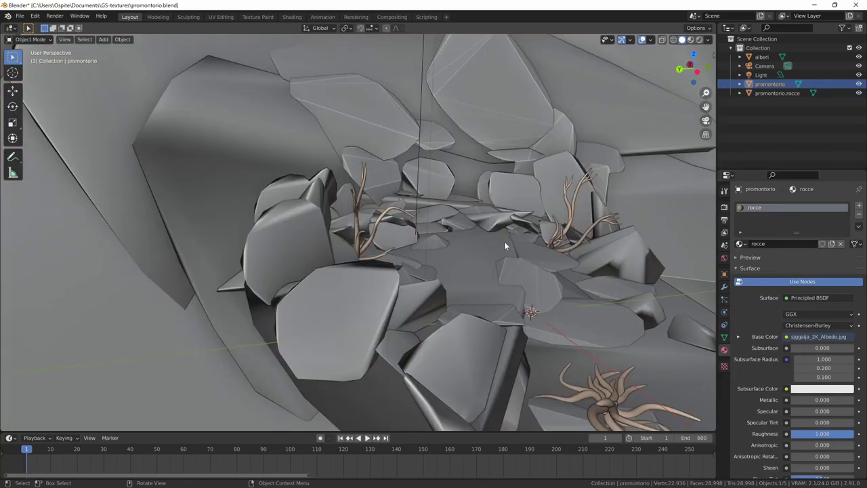
mouse_move(504, 241)
middle_mouse_down()
mouse_move(396, 214)
mouse_move(479, 200)
middle_mouse_up()
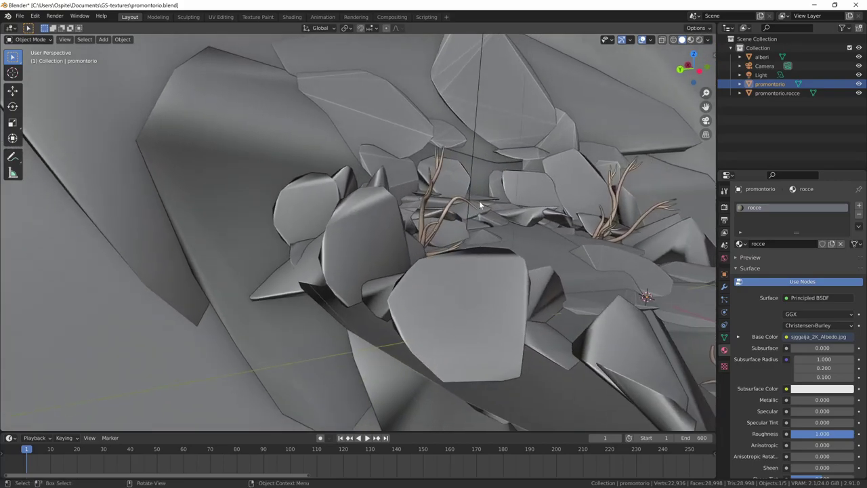
left_click(691, 39)
mouse_move(535, 304)
middle_mouse_down()
mouse_move(544, 313)
mouse_move(526, 323)
middle_mouse_up()
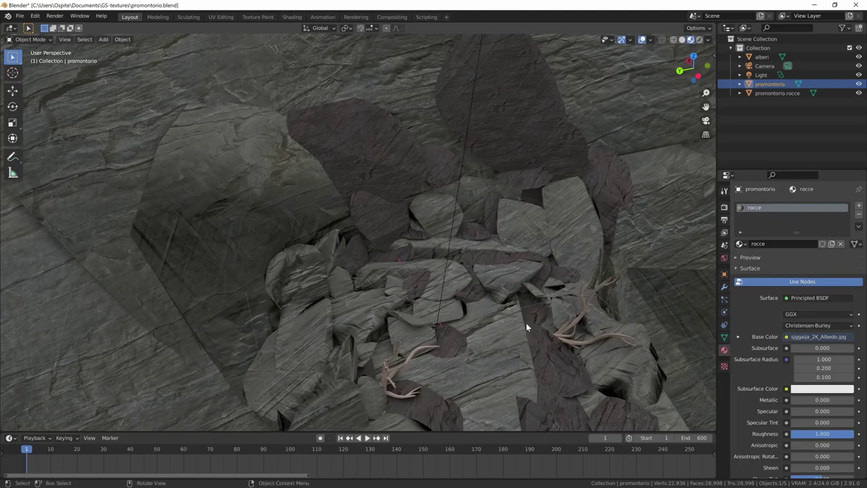
left_click(682, 40)
mouse_move(561, 300)
middle_mouse_down()
mouse_move(556, 277)
mouse_move(521, 270)
mouse_move(480, 294)
middle_mouse_up()
Clear the promontorio mesh's custom split normals data under Geometry Data
left_click(724, 338)
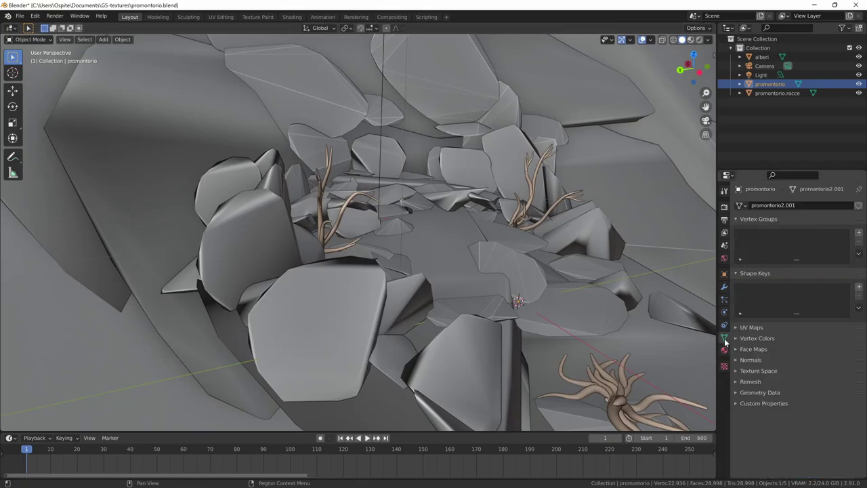
left_click(745, 393)
mouse_move(533, 409)
middle_mouse_down()
mouse_move(517, 389)
mouse_move(497, 385)
mouse_move(501, 370)
mouse_move(488, 377)
mouse_move(410, 353)
middle_mouse_up()
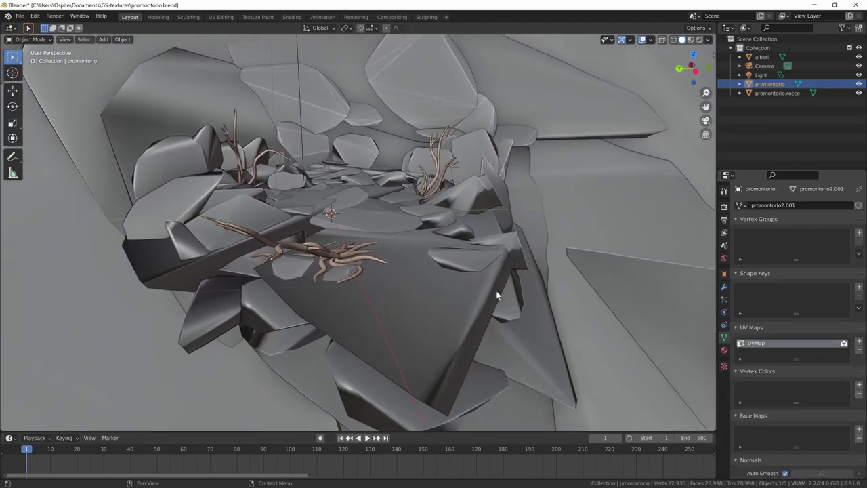
mouse_move(467, 315)
middle_mouse_down()
mouse_move(455, 331)
mouse_move(611, 366)
middle_mouse_up()
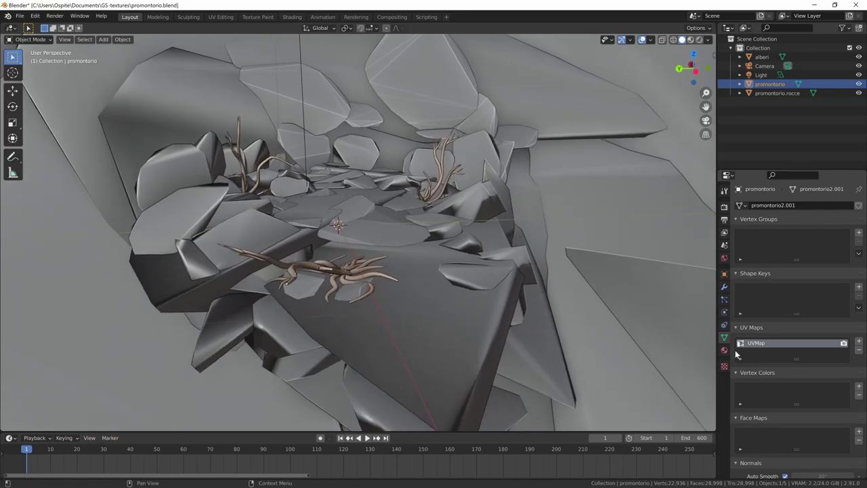
left_click_drag(737, 328, 741, 379)
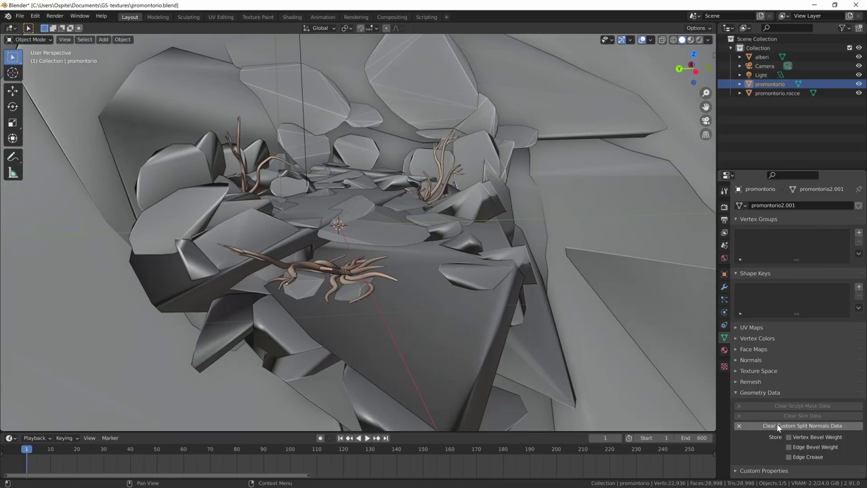
left_click(779, 426)
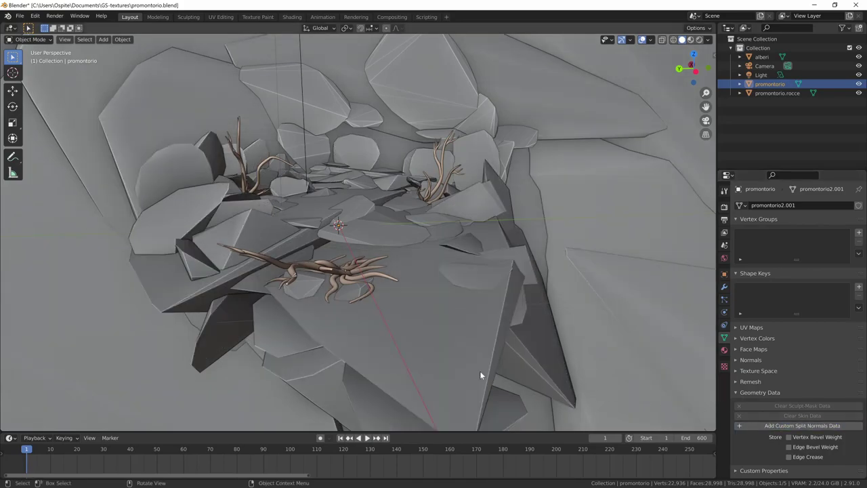
mouse_move(479, 370)
middle_mouse_down()
mouse_move(498, 365)
mouse_move(468, 379)
mouse_move(488, 359)
mouse_move(470, 374)
mouse_move(480, 373)
mouse_move(455, 328)
middle_mouse_up()
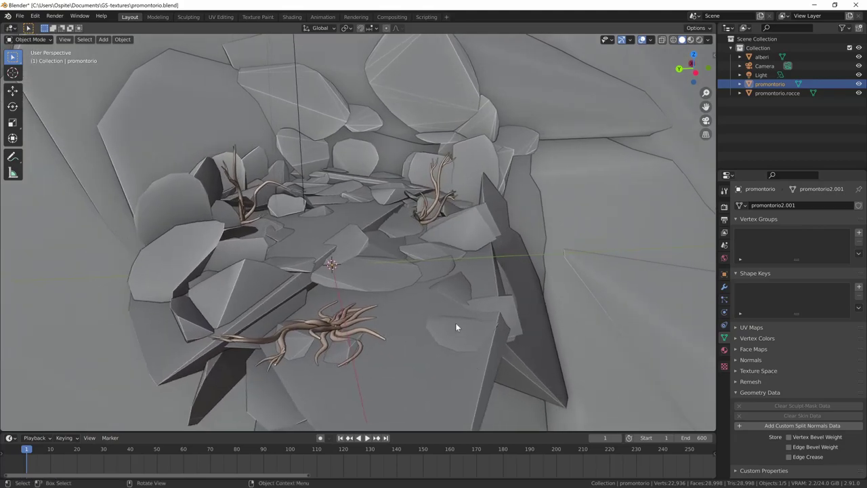
Toggle Auto Smooth and tune its angle between about 16° and 39°
right_click(454, 287)
key("Escape")
middle_click_drag(437, 307, 318, 196)
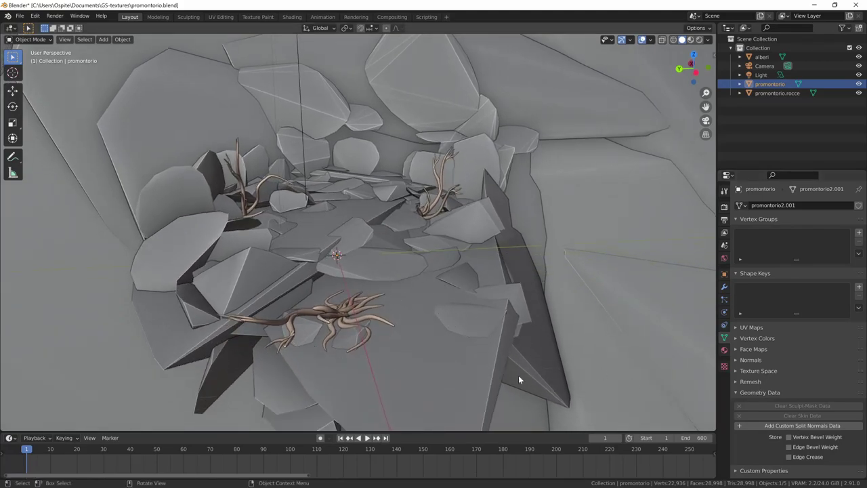
left_click(738, 361)
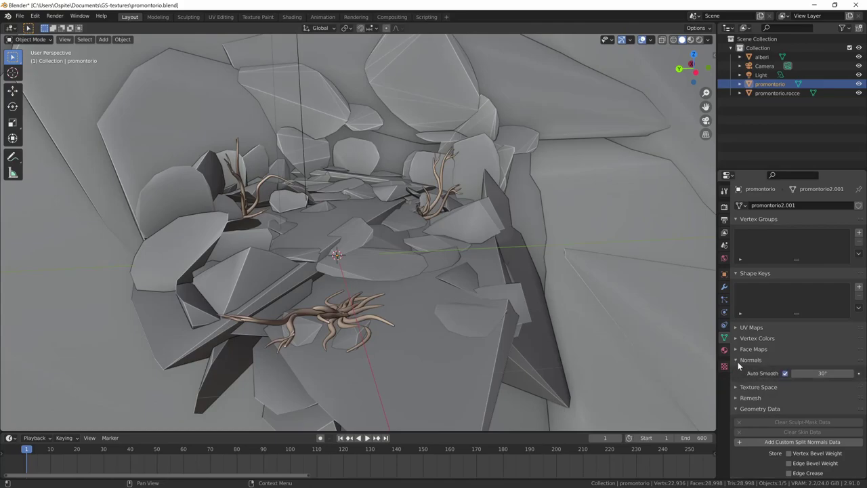
left_click(785, 374)
left_click(785, 374)
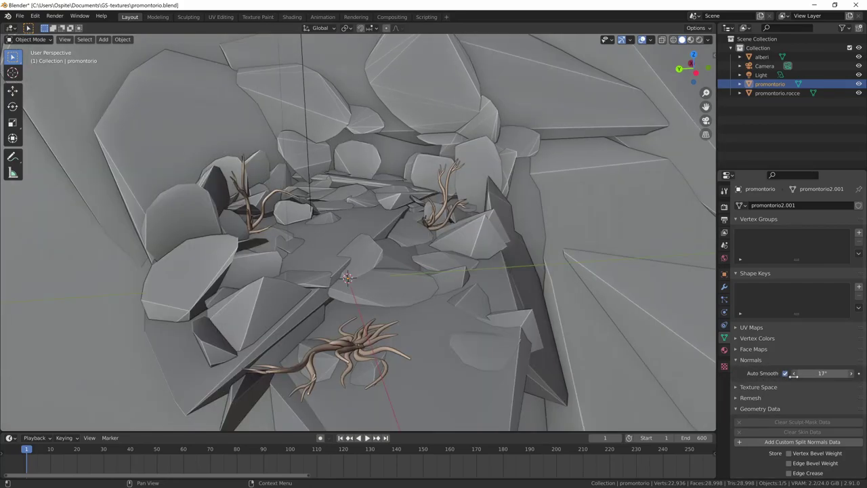
left_click_drag(791, 374, 786, 374)
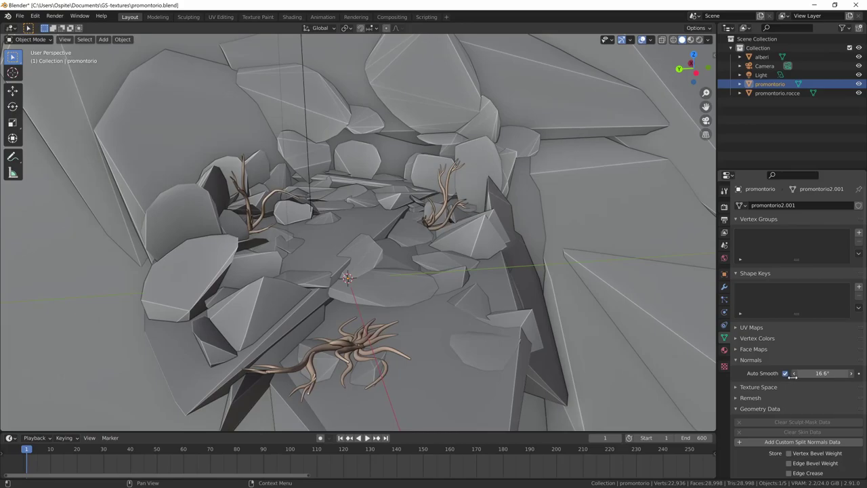
left_click_drag(792, 378, 851, 373)
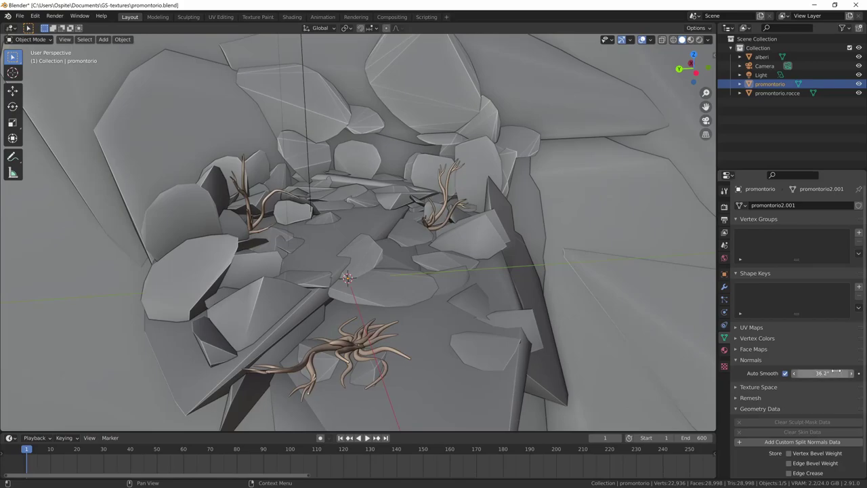
left_click_drag(852, 373, 857, 373)
Raise the auto smooth angle to about 50°, then disable Auto Smooth and enter Edit Mode
mouse_move(558, 359)
middle_mouse_down()
mouse_move(510, 338)
mouse_move(523, 338)
mouse_move(525, 325)
middle_mouse_up()
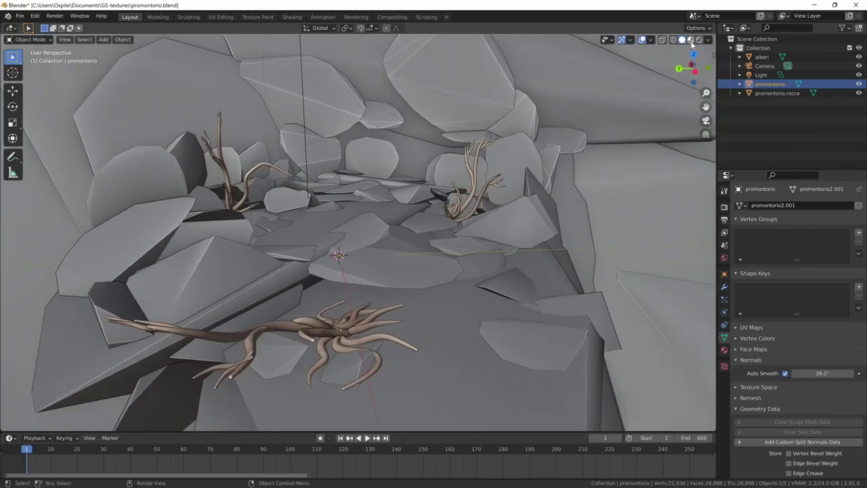
left_click(691, 40)
mouse_move(475, 297)
middle_mouse_down()
mouse_move(466, 304)
mouse_move(473, 298)
middle_mouse_up()
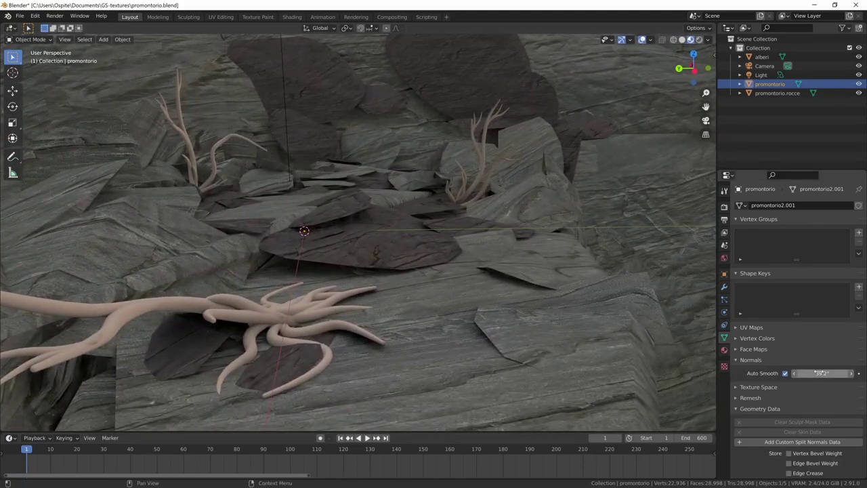
mouse_move(821, 373)
left_mouse_down()
mouse_move(849, 374)
mouse_move(786, 373)
left_mouse_up()
left_click(785, 373)
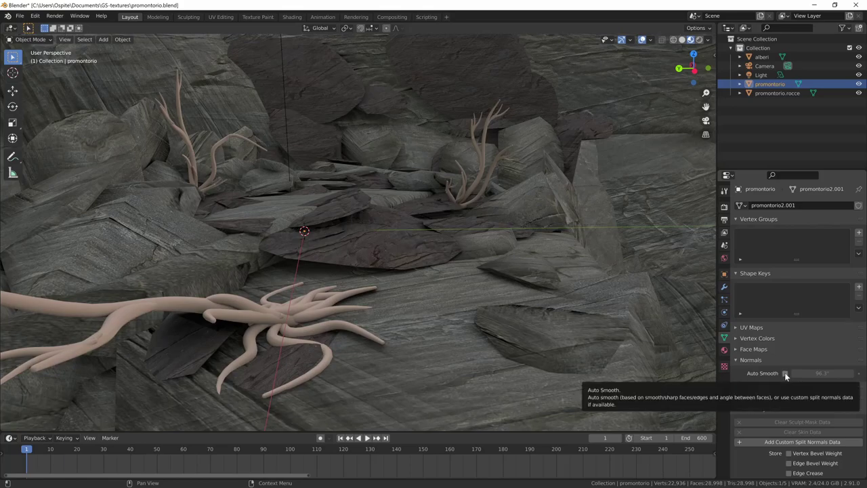
key("Tab")
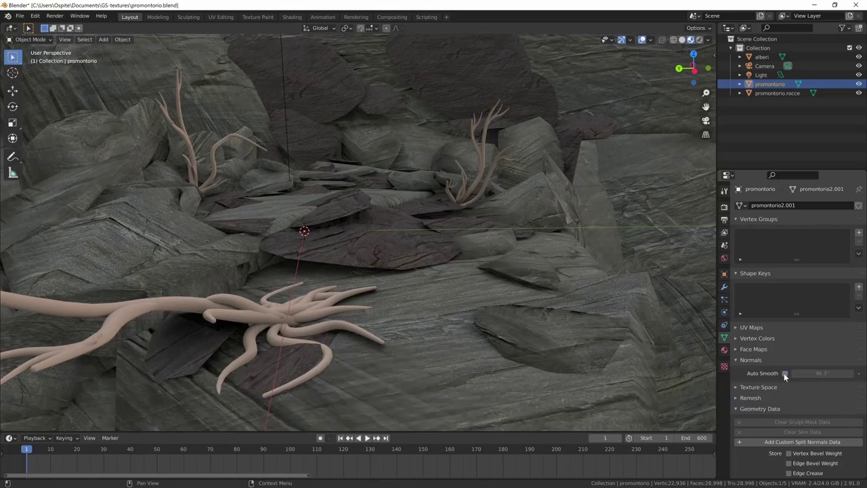
mouse_move(483, 340)
middle_mouse_down()
mouse_move(533, 325)
mouse_move(361, 292)
middle_mouse_up()
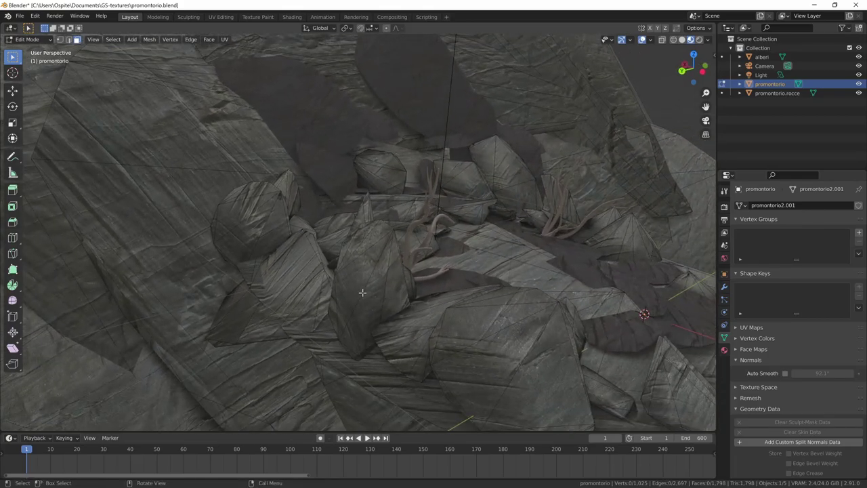
Separate two rock pieces into a new object named promontorio.rocce.2
key("l")
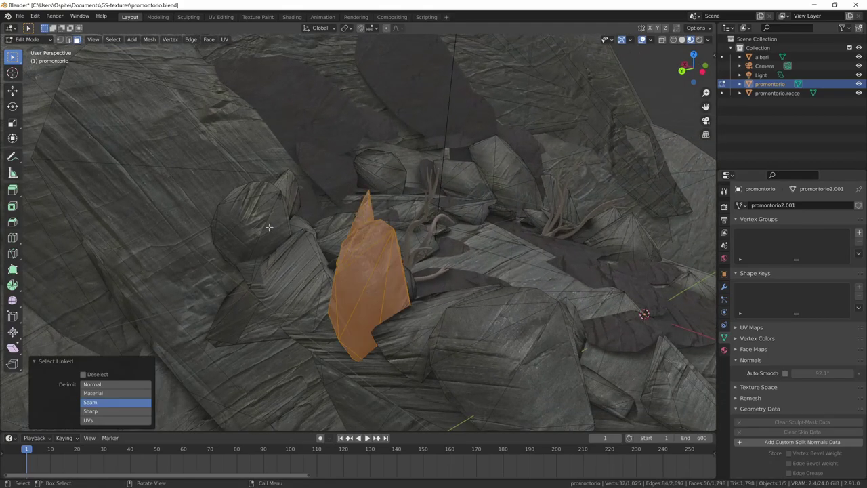
key("l")
middle_click_drag(336, 267, 367, 260)
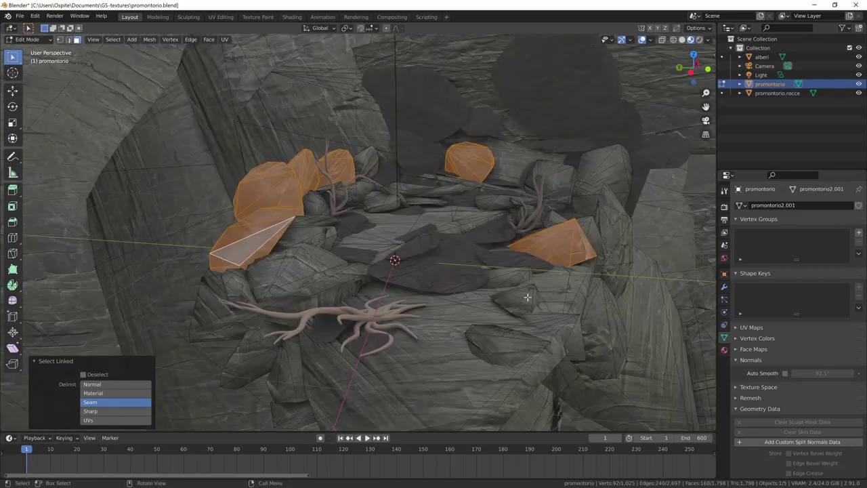
key("p")
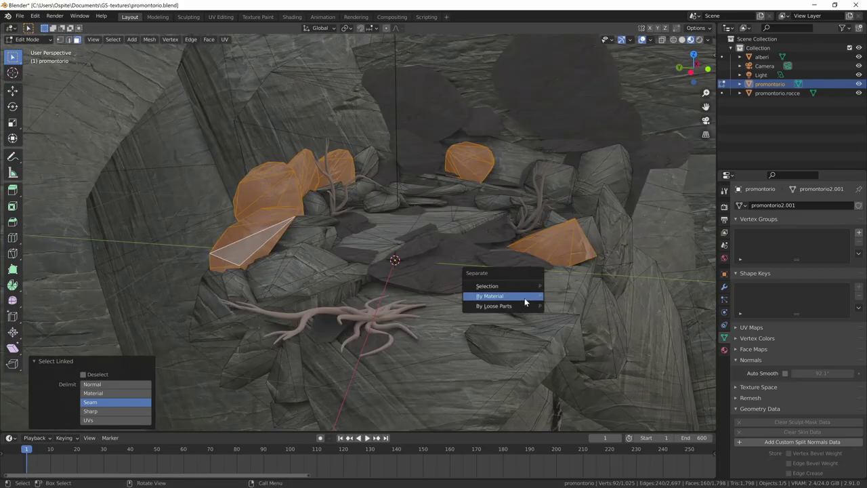
left_click(486, 286)
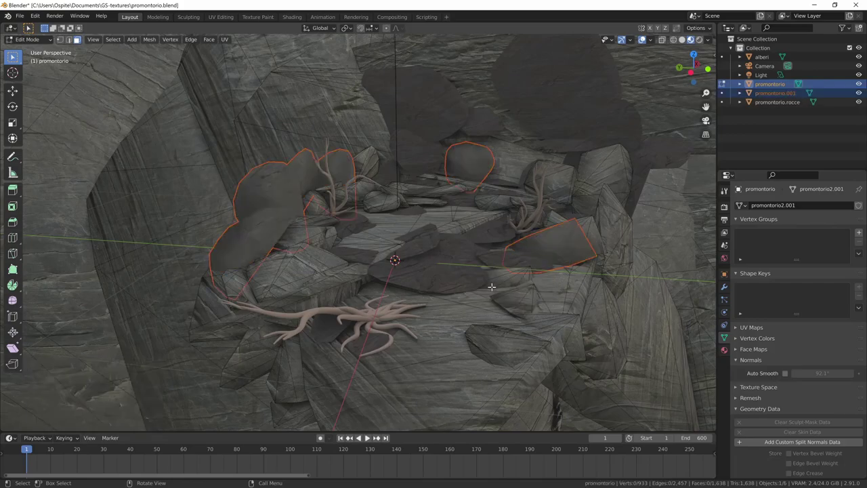
key("Tab")
left_click(775, 92)
double_click(774, 93)
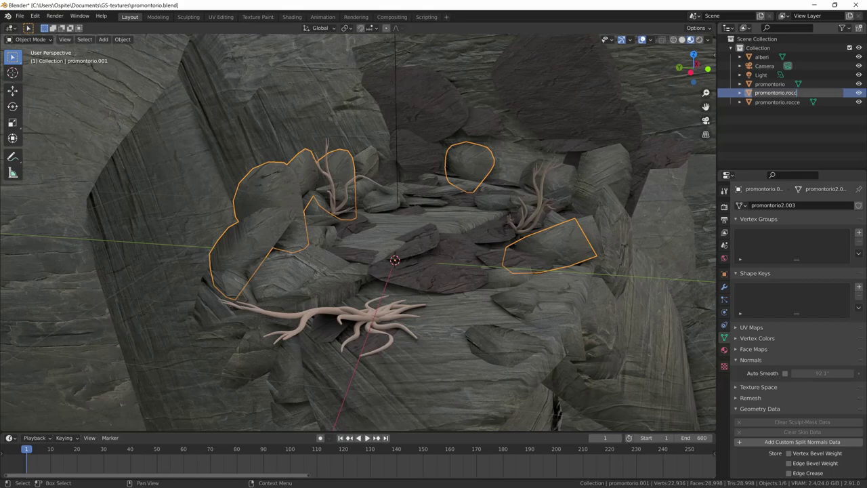
key("Return")
Assign the rocce.001 material to the new rocks as a separate single-user copy
left_click(725, 349)
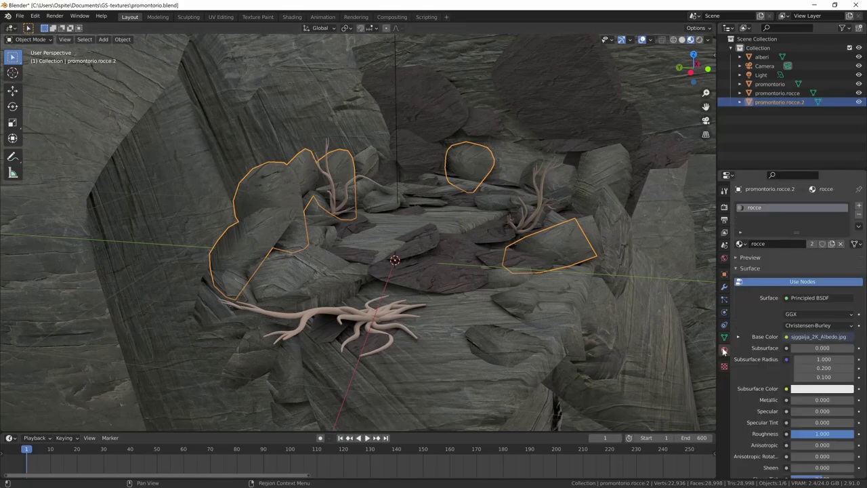
left_click(741, 244)
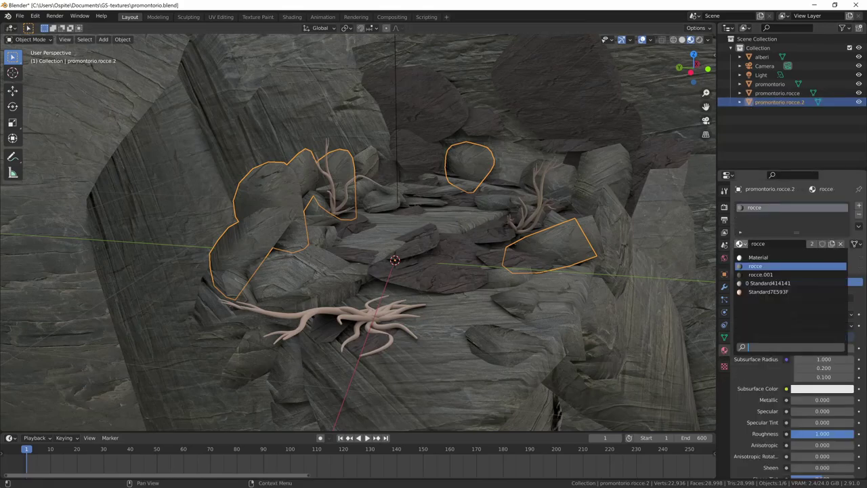
left_click(768, 273)
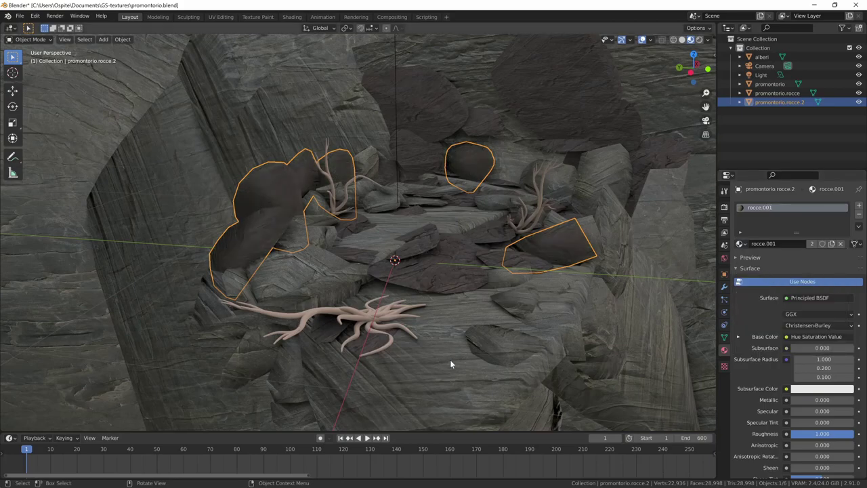
left_click(812, 243)
Set the rock material's value to 1.6 and mapping scale to -2.2/1.4/2.0, then add the bark diffuse image
left_click(292, 17)
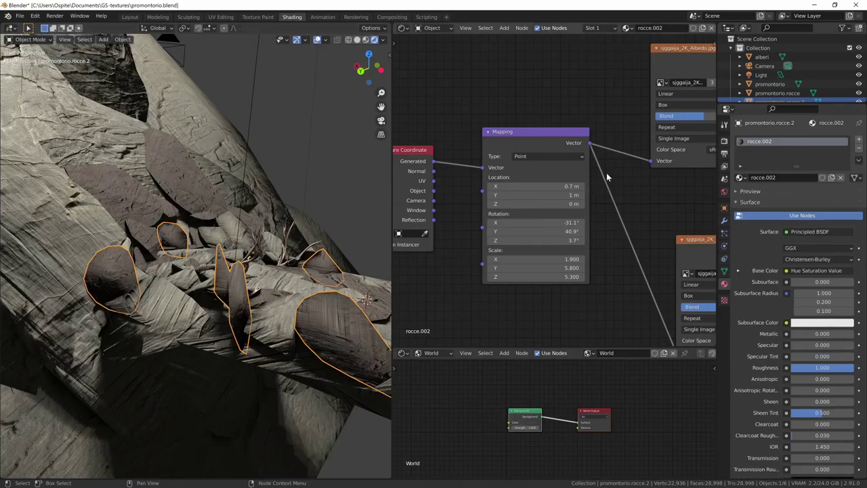
mouse_move(606, 174)
middle_mouse_down()
mouse_move(398, 211)
mouse_move(405, 206)
middle_mouse_up()
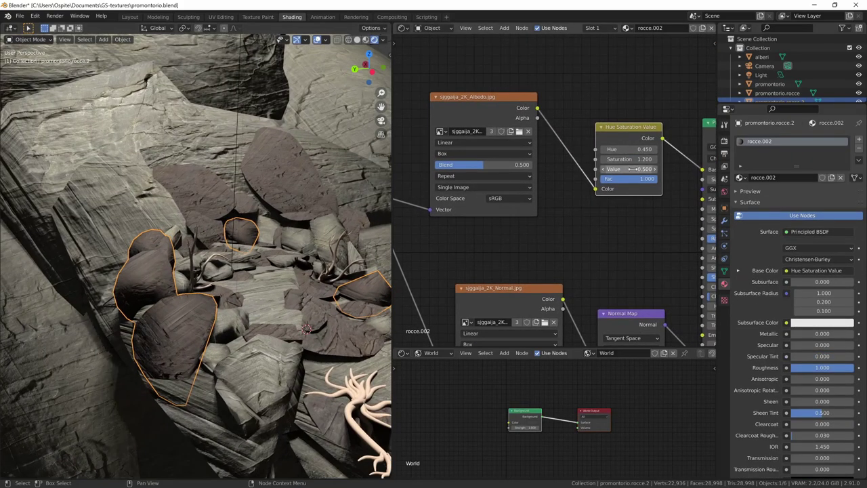
left_click_drag(631, 168, 639, 169)
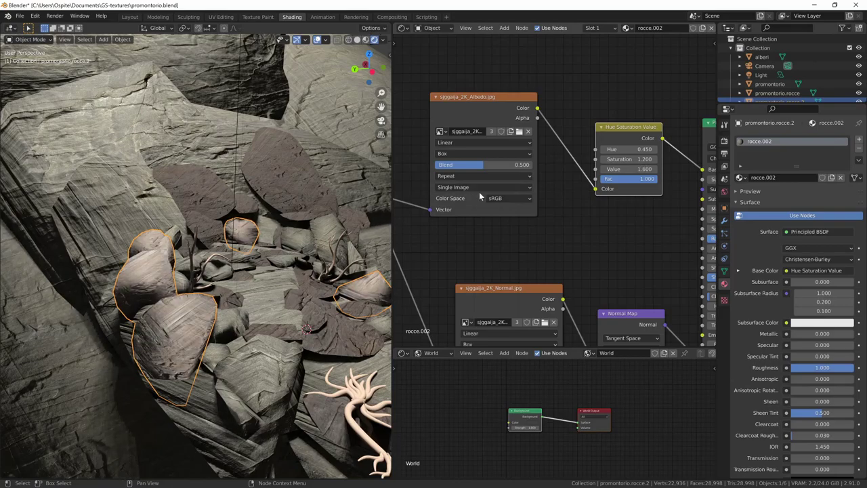
middle_click_drag(517, 251, 690, 195)
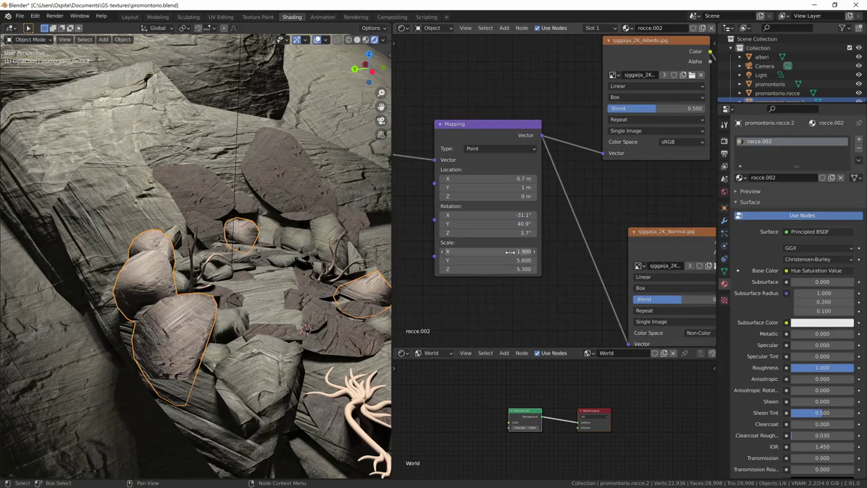
left_click_drag(510, 251, 513, 237)
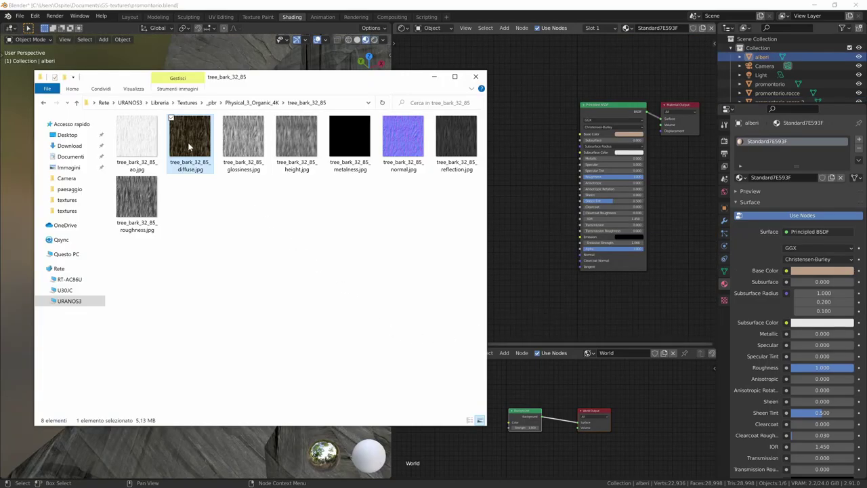
mouse_move(190, 145)
left_mouse_down()
mouse_move(520, 124)
mouse_move(512, 108)
left_mouse_up()
Add the bark normal and roughness images to the alberi material
left_click(533, 103)
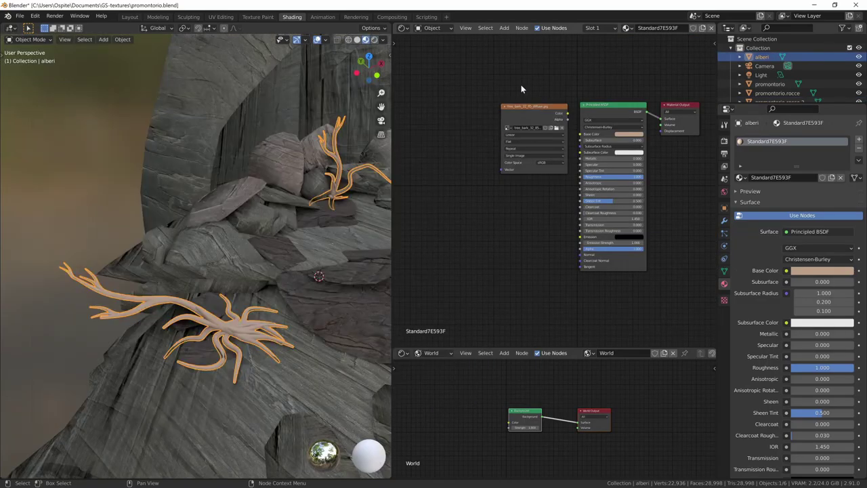
key("alt+Tab")
left_click_drag(403, 139, 524, 294)
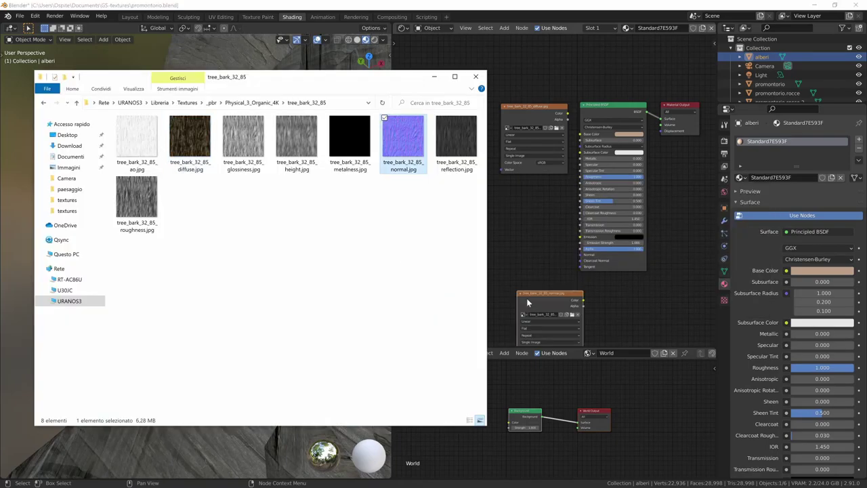
left_click(243, 142)
left_click(140, 212)
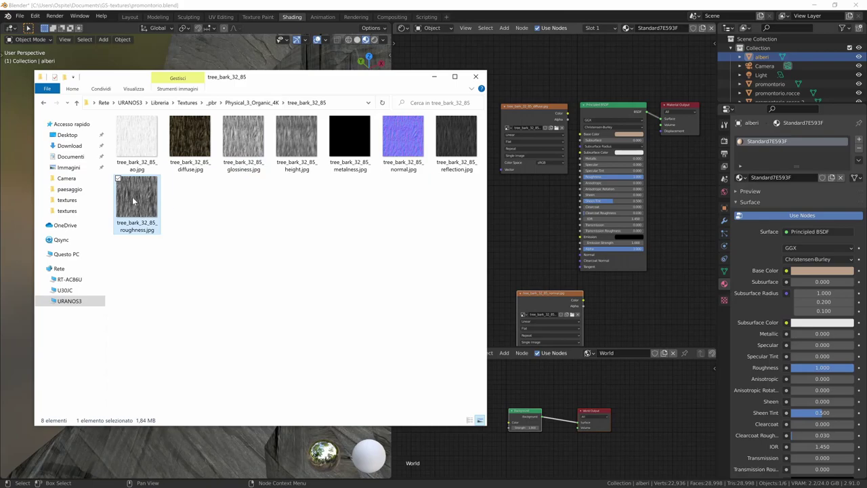
left_click_drag(134, 201, 454, 186)
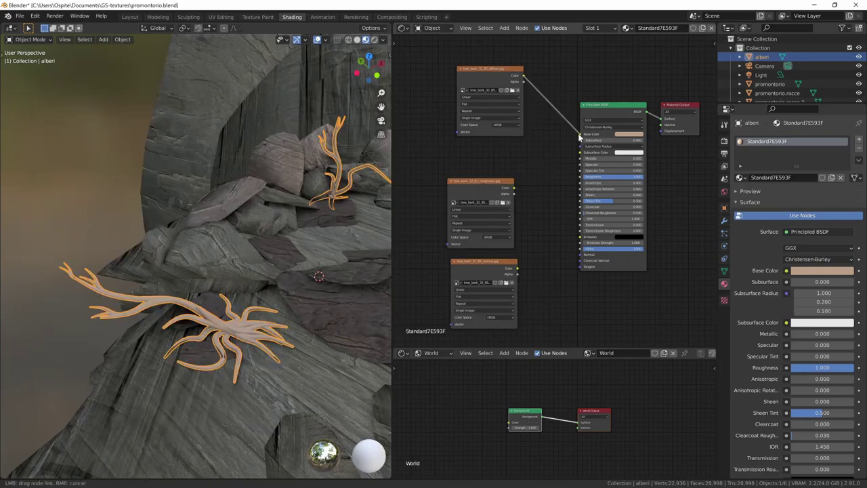
Link bark diffuse to Base Color and roughness to Roughness, setting roughness to Non-Color
left_click_drag(579, 136, 579, 136)
left_click_drag(507, 193, 506, 182)
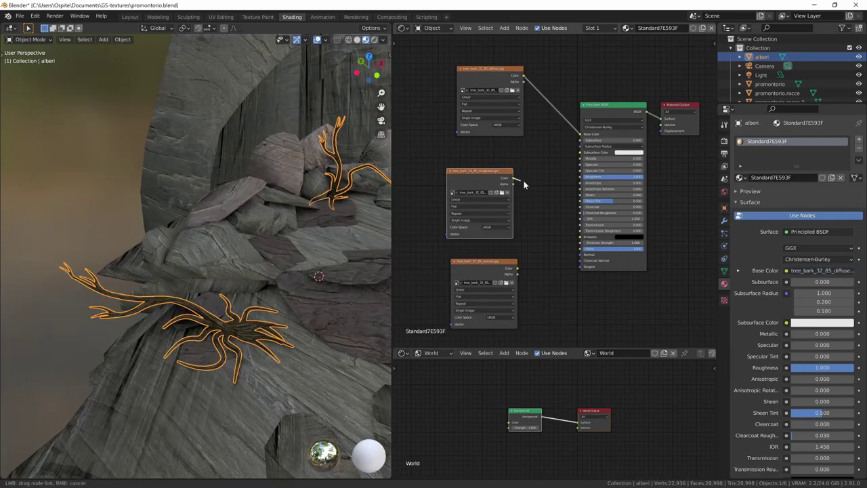
left_click_drag(579, 179, 579, 178)
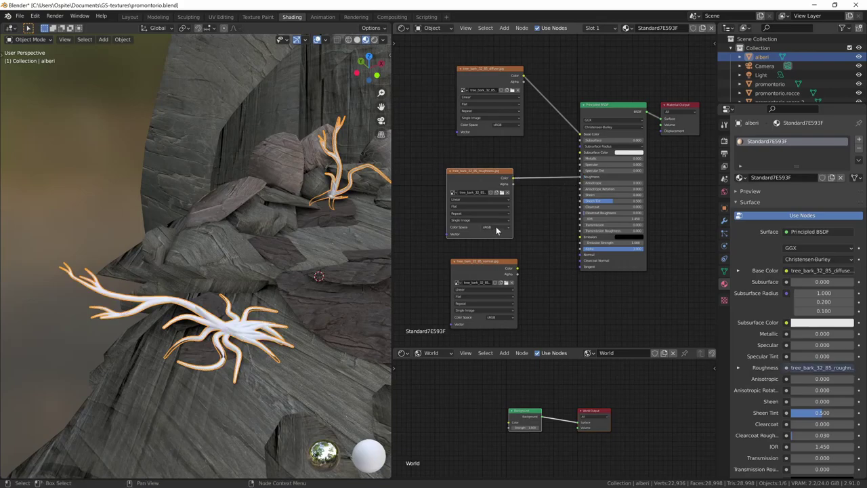
left_click(496, 229)
scroll(542, 269, "down", 2)
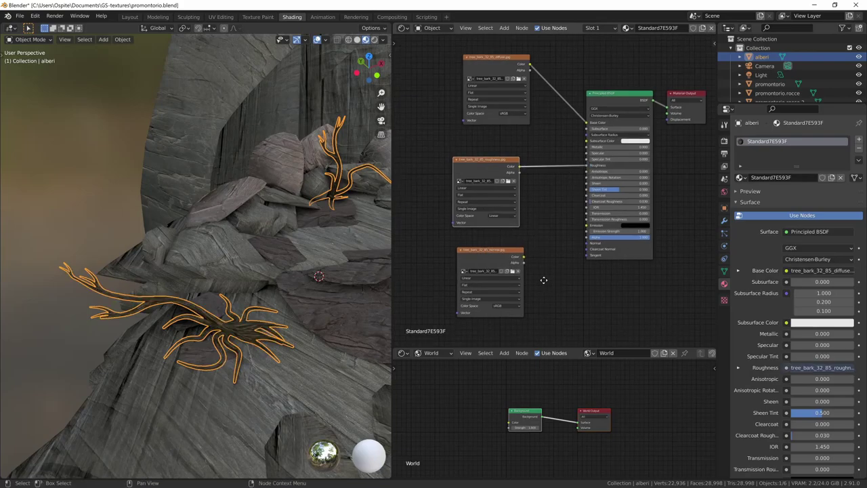
scroll(542, 269, "down", 2)
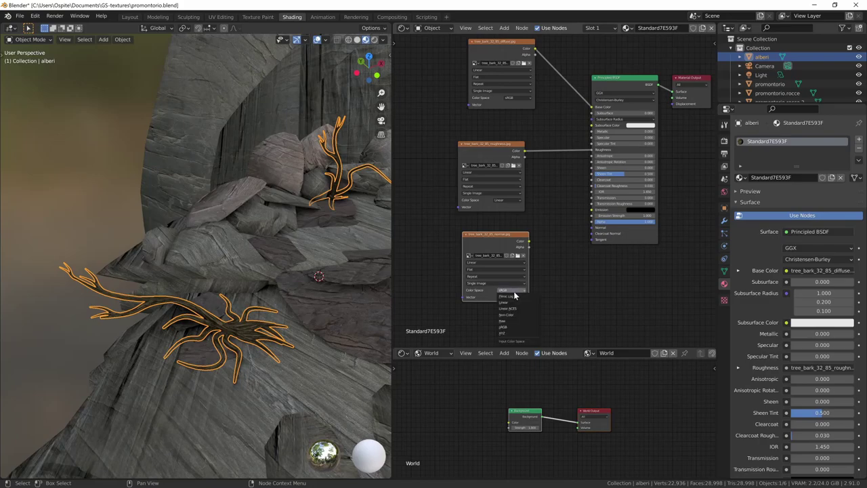
Place a Normal Map node beside the bark normal texture
left_click_drag(506, 242, 485, 242)
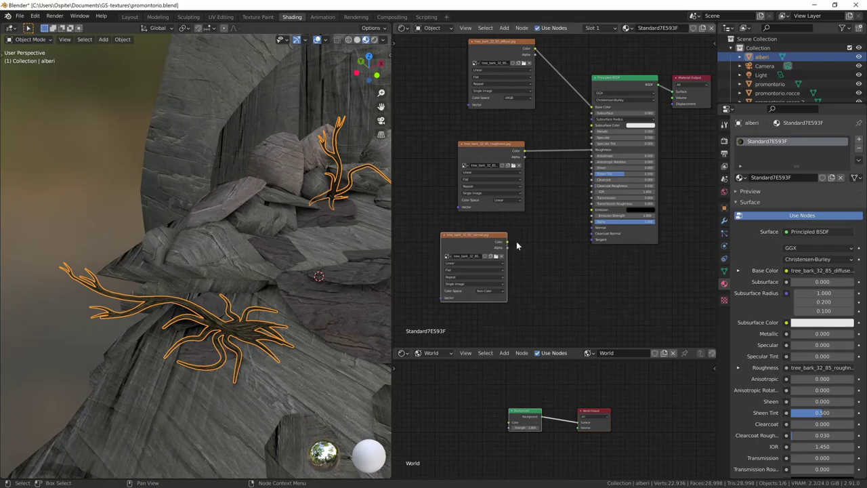
key("shift+a")
type("nor")
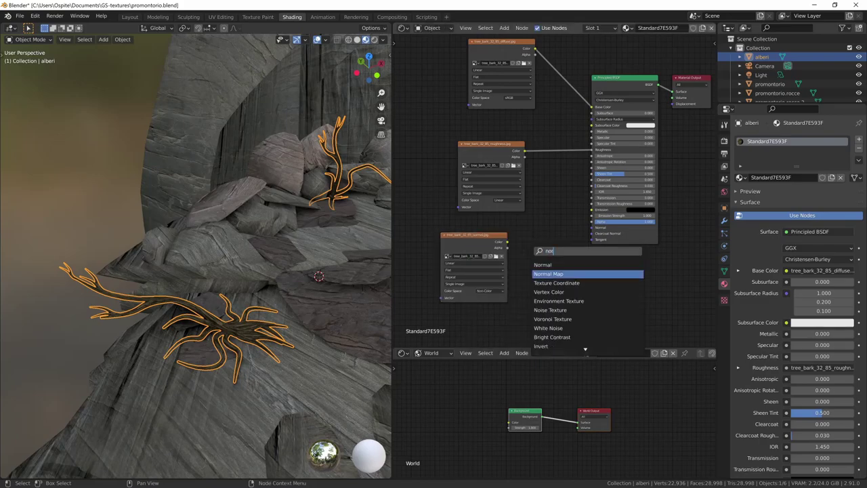
left_click(548, 274)
left_click(519, 253)
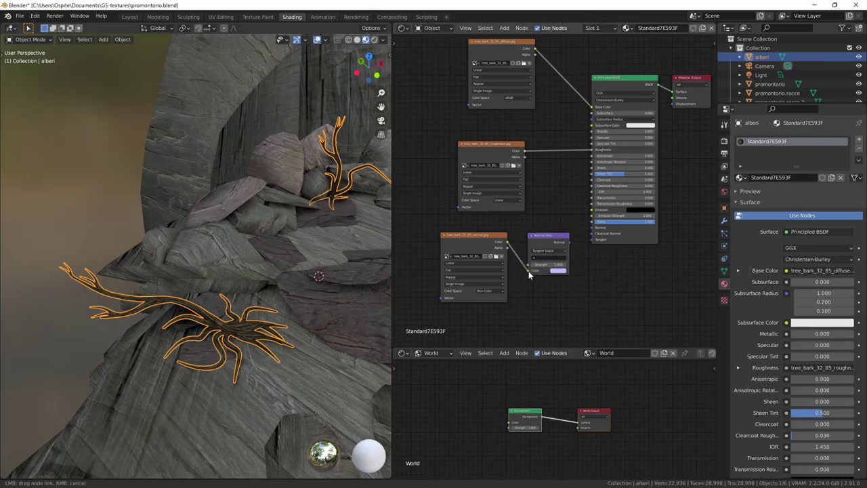
Feed the shared Mapping vector into the roughness and normal textures
scroll(529, 271, "up", 2)
scroll(535, 136, "left", 3)
scroll(546, 104, "left", 2)
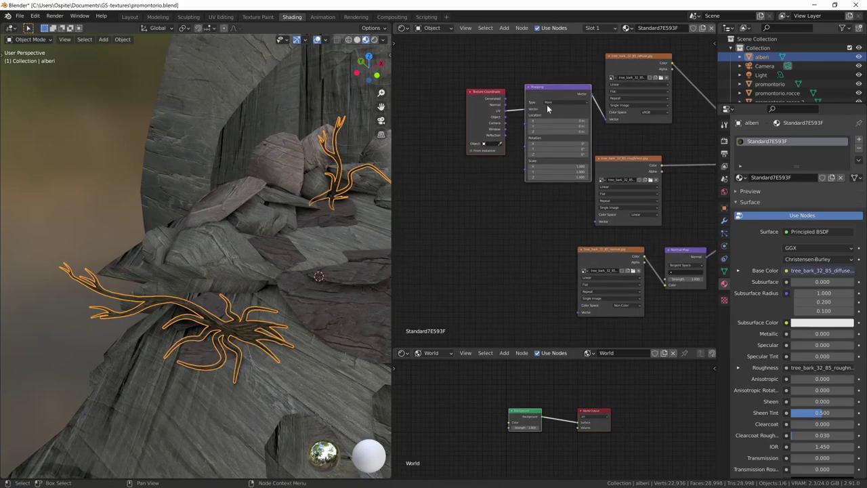
left_click_drag(564, 62, 455, 168)
left_click_drag(486, 92, 411, 110)
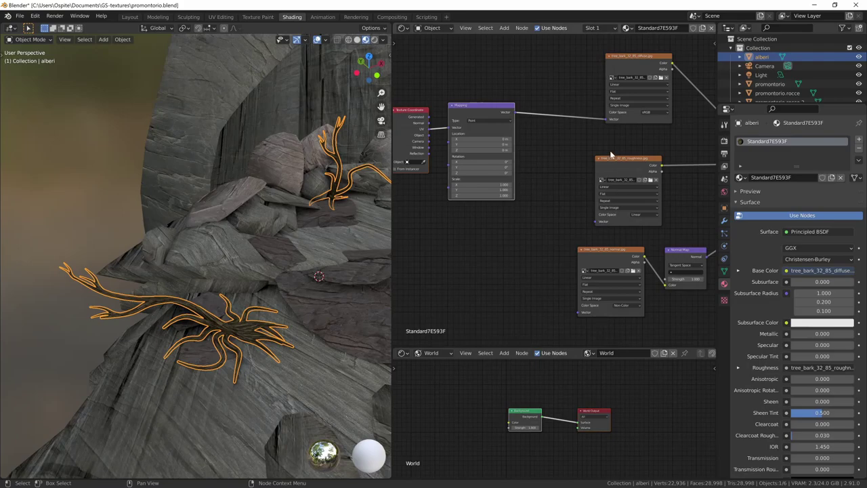
left_click(604, 175)
mouse_move(512, 112)
left_mouse_down()
mouse_move(597, 222)
mouse_move(578, 313)
left_mouse_up()
Inspect the bark on the branches up close and frame the Base Color input
scroll(321, 265, "up", 5)
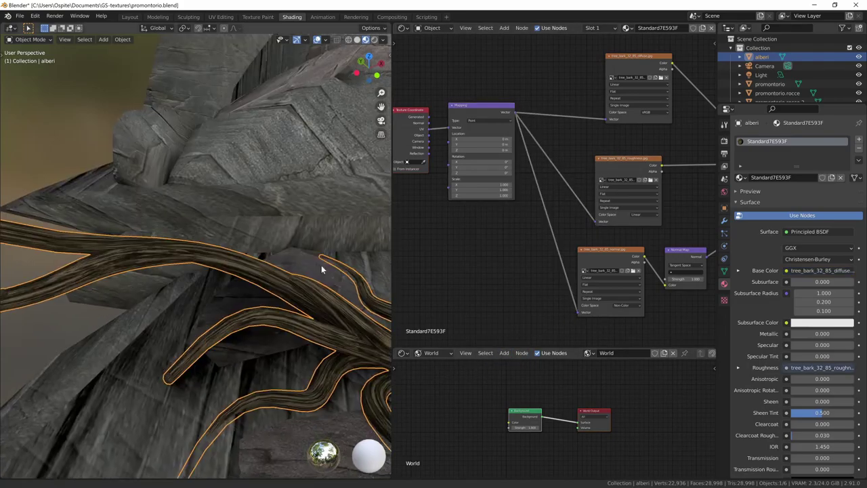
mouse_move(321, 265)
middle_mouse_down()
mouse_move(252, 330)
mouse_move(298, 301)
middle_mouse_up()
middle_click_drag(645, 148, 599, 165)
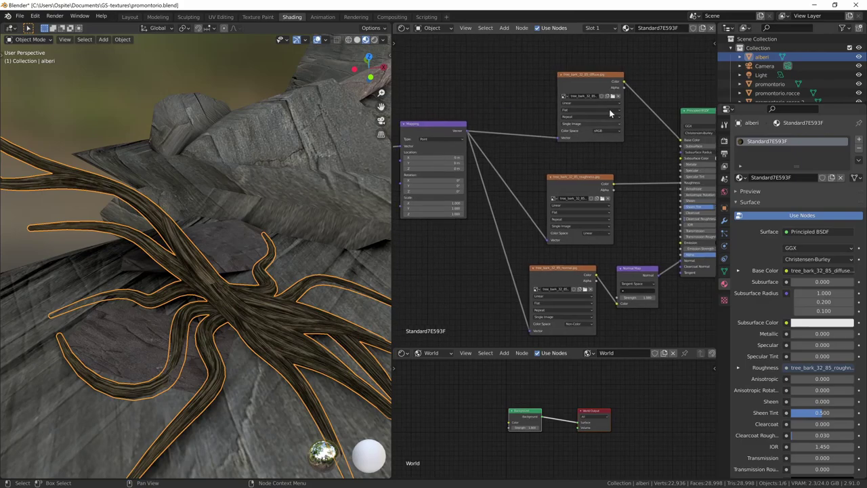
key("shift+a")
type("hu")
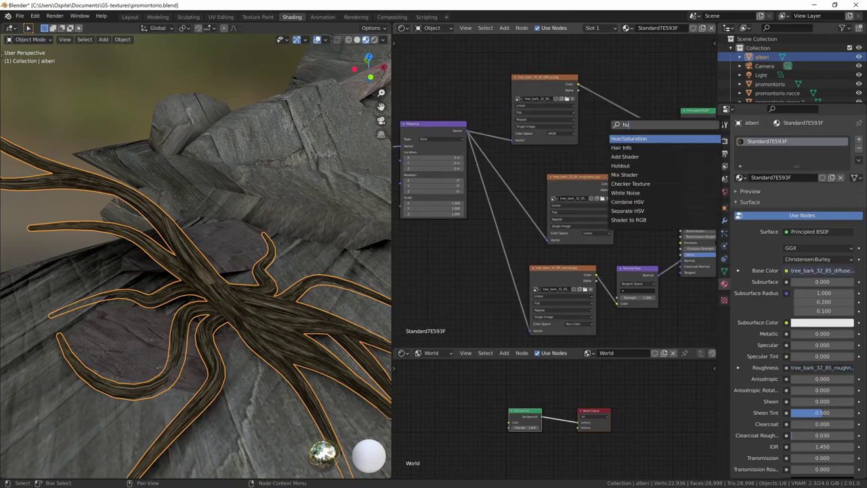
Insert a Hue/Saturation node between the bark diffuse and Base Color
left_click(628, 138)
middle_click_drag(300, 379, 310, 368)
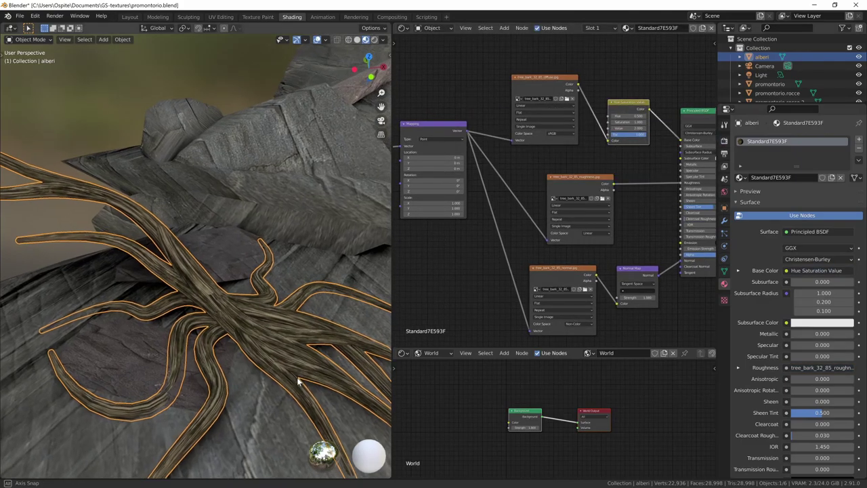
middle_click_drag(443, 282, 536, 279)
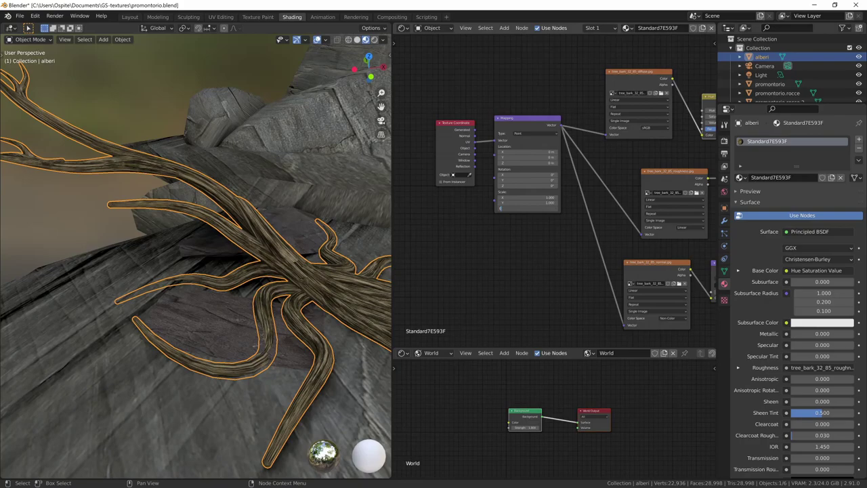
Stretch the bark Mapping along Y and rotate it around Z to follow the branches
left_click_drag(530, 203, 534, 205)
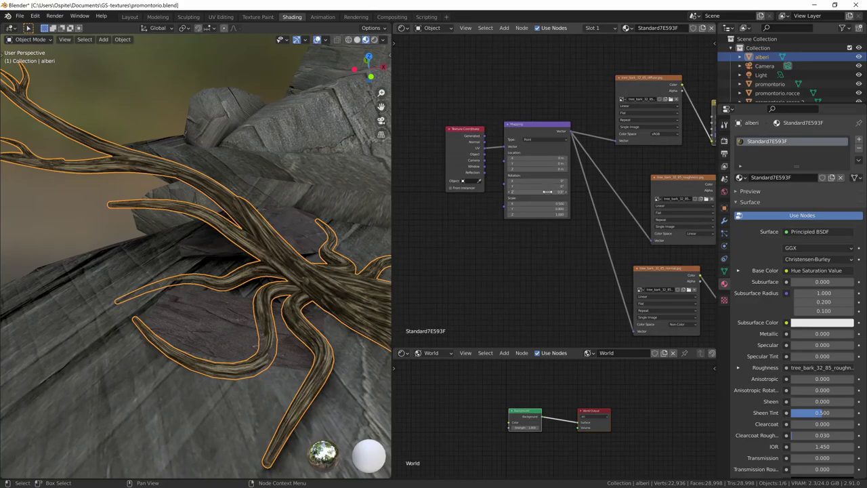
left_click_drag(547, 191, 696, 187)
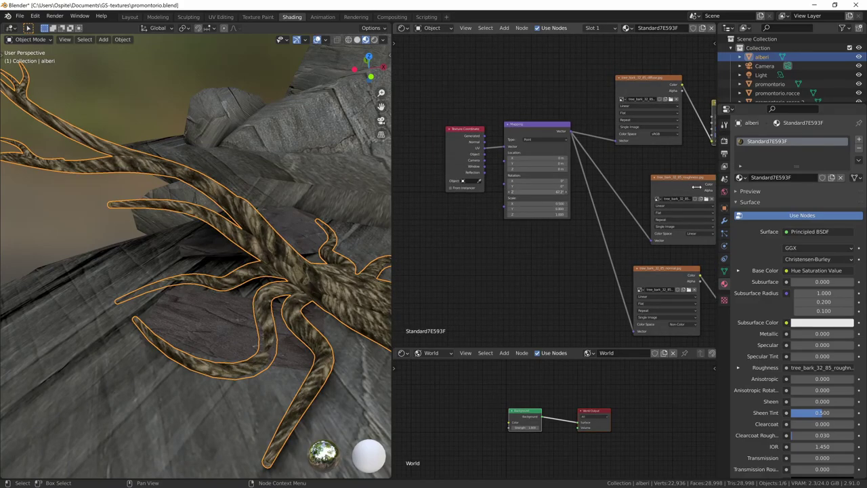
mouse_move(285, 332)
middle_mouse_down()
mouse_move(266, 341)
mouse_move(277, 344)
middle_mouse_up()
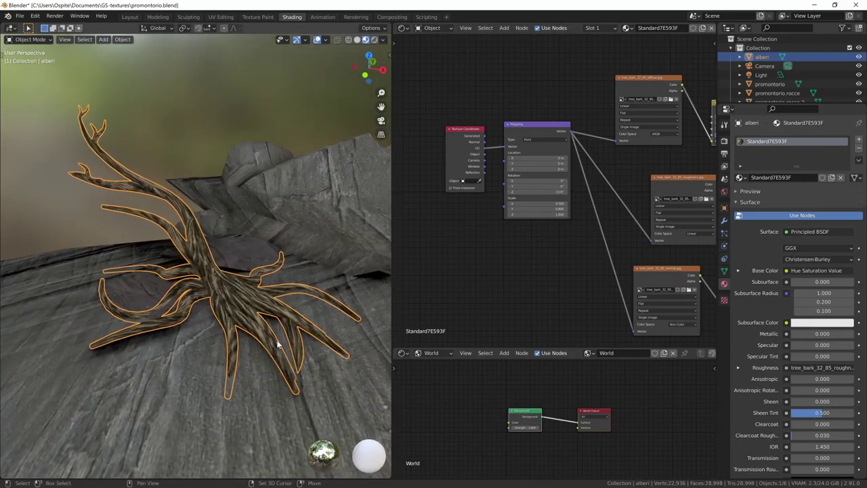
Connect texture coordinates to the bark Mapping node, trying a different coordinate output
middle_click_drag(244, 394, 285, 325)
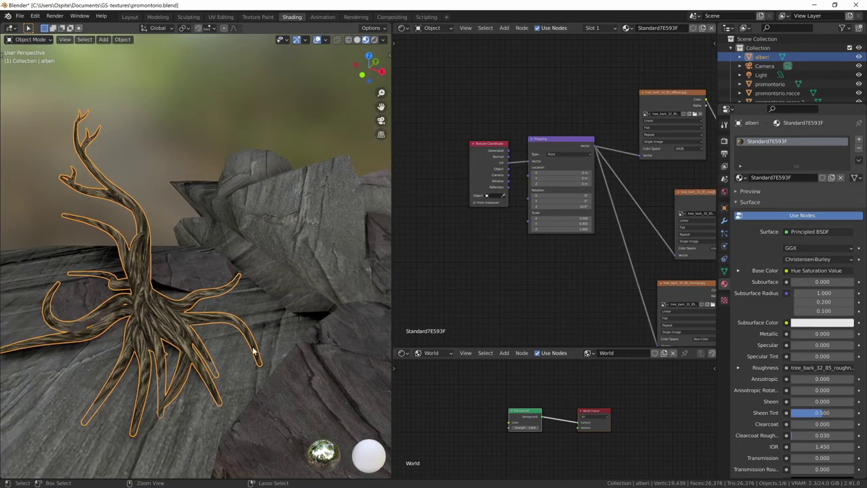
mouse_move(443, 261)
middle_mouse_down()
mouse_move(474, 258)
mouse_move(528, 193)
middle_mouse_up()
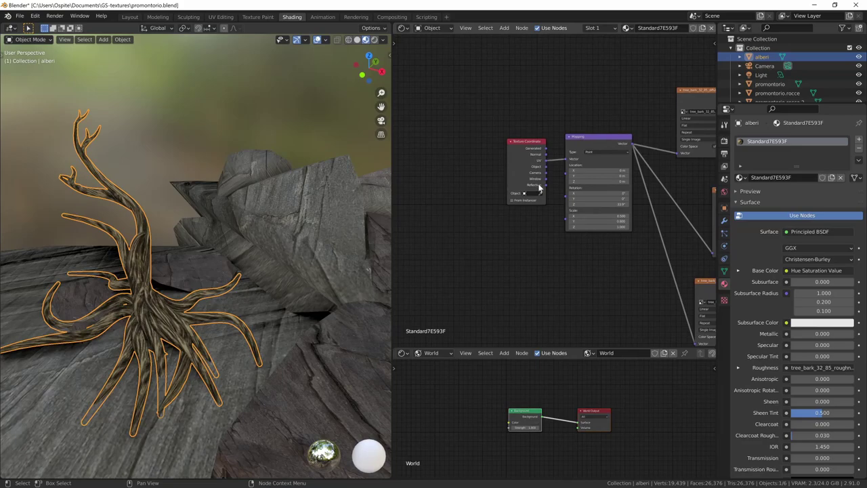
left_click_drag(567, 161, 566, 160)
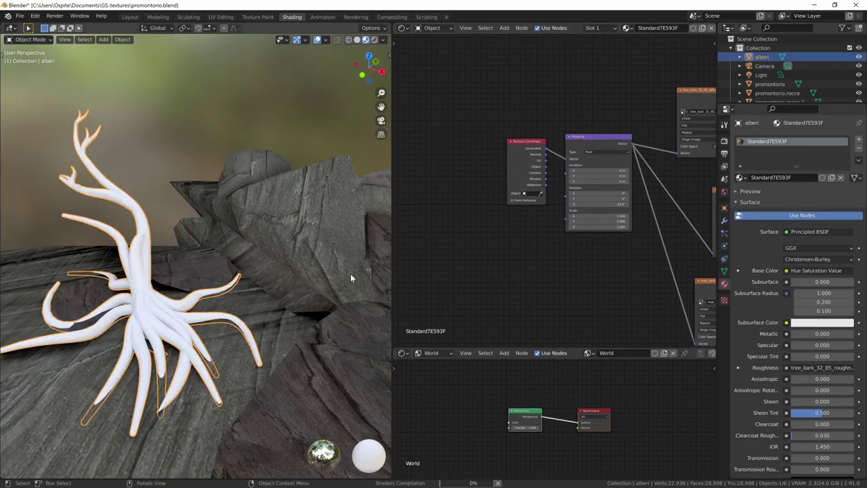
mouse_move(194, 371)
middle_mouse_down()
mouse_move(242, 346)
mouse_move(341, 363)
middle_mouse_up()
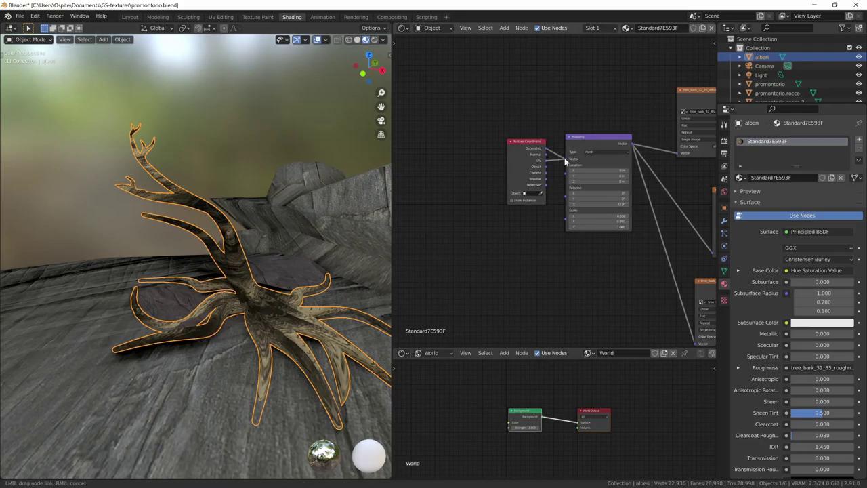
left_click_drag(566, 161, 567, 161)
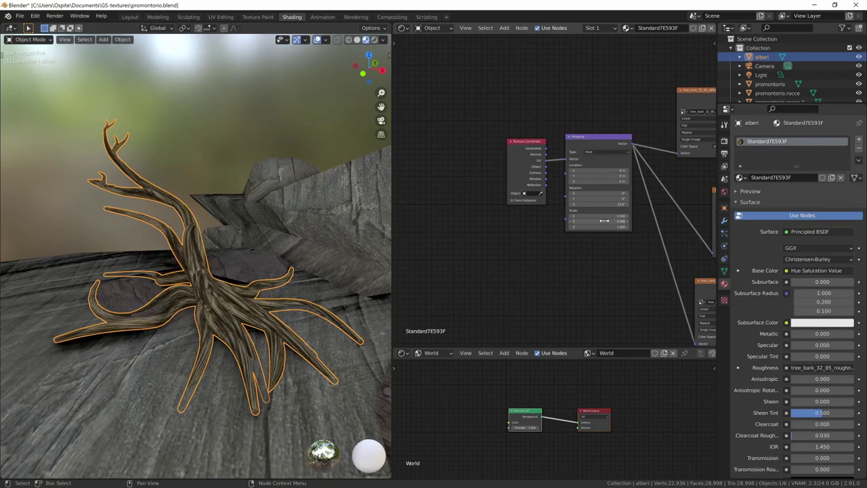
Adjust the bark texture scale, then move the light above the rock mass
left_click_drag(604, 221, 605, 221)
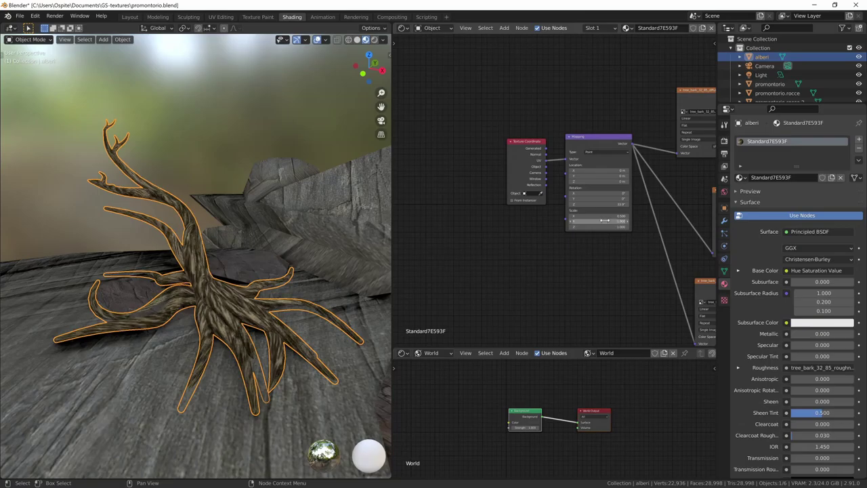
mouse_move(304, 372)
middle_mouse_down()
mouse_move(225, 353)
mouse_move(284, 345)
mouse_move(296, 327)
mouse_move(301, 246)
mouse_move(208, 320)
mouse_move(231, 288)
middle_mouse_up()
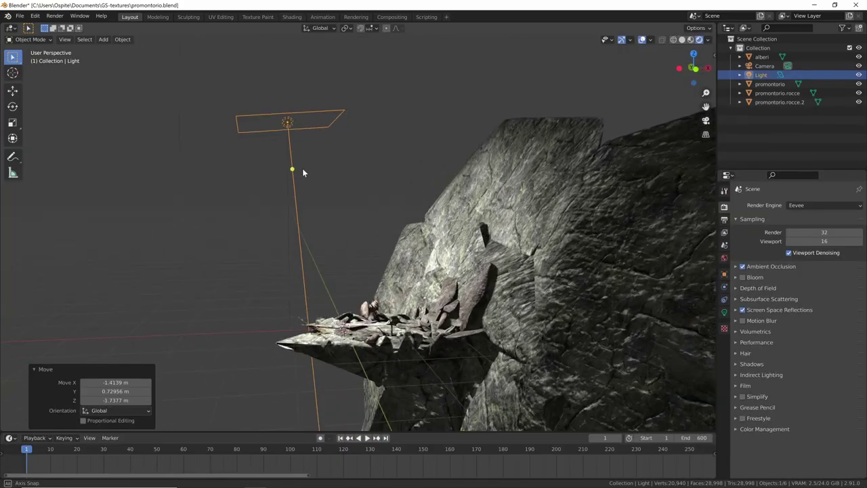
mouse_move(303, 168)
middle_mouse_down()
mouse_move(351, 155)
mouse_move(370, 171)
middle_mouse_up()
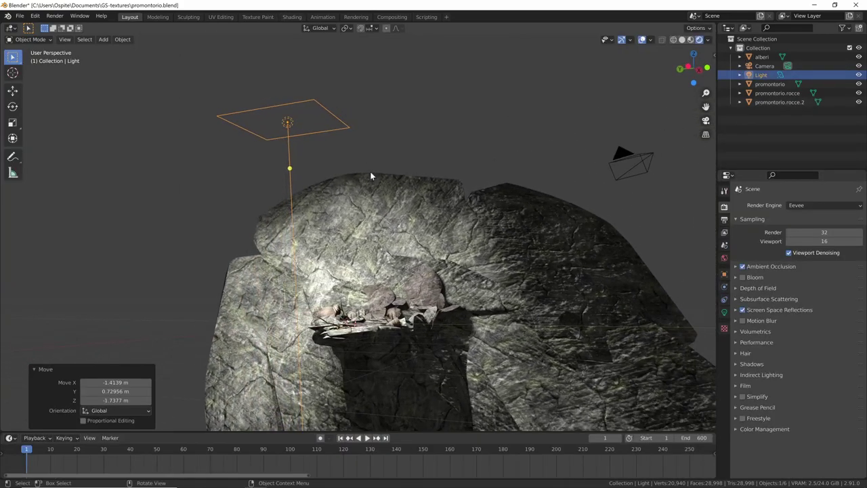
Move the light down-left and tilt it toward the rocks
key("g")
left_click(319, 251)
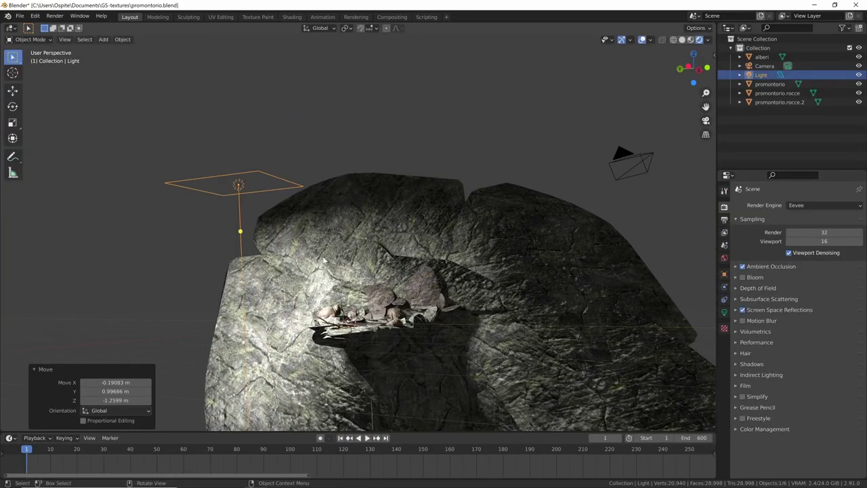
key("r")
key("r")
left_click(359, 261)
mouse_move(359, 261)
middle_mouse_down()
mouse_move(404, 256)
mouse_move(391, 264)
mouse_move(404, 270)
middle_mouse_up()
Add a cube stretched along X and Y around the rocks and give it a new material nebbia
key("shift+a")
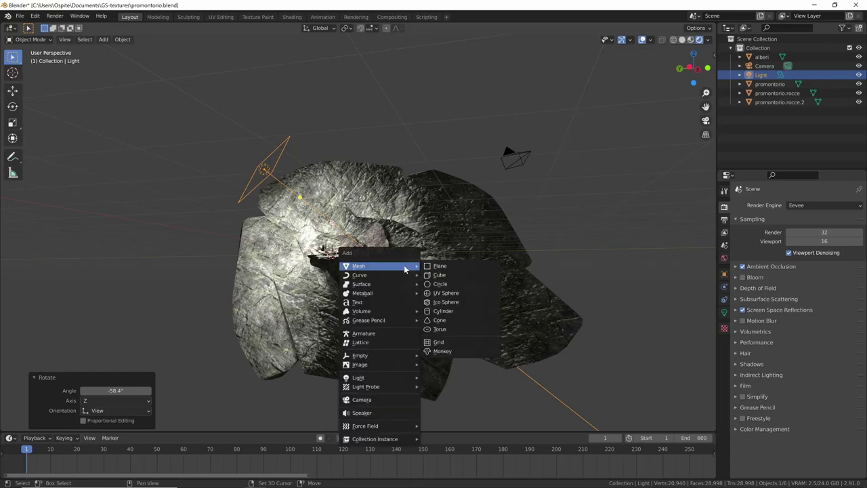
left_click(440, 274)
key("s")
key("x")
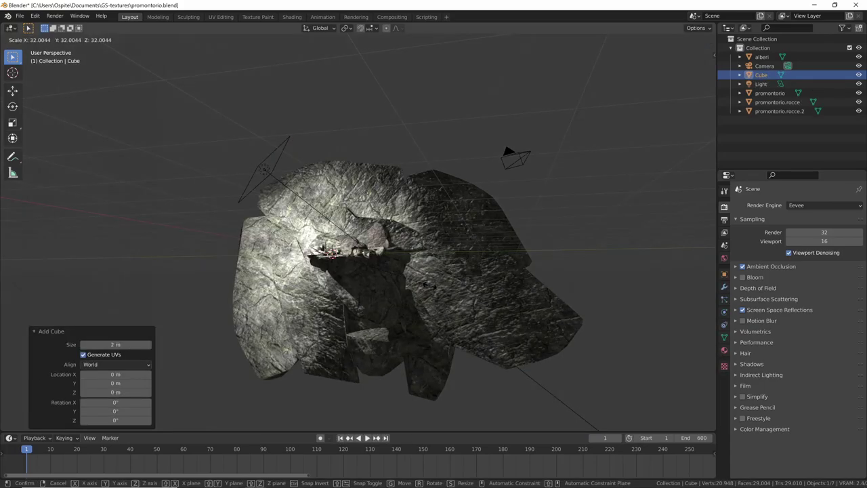
left_click(461, 285)
mouse_move(460, 285)
middle_mouse_down()
mouse_move(475, 292)
mouse_move(445, 323)
mouse_move(513, 294)
middle_mouse_up()
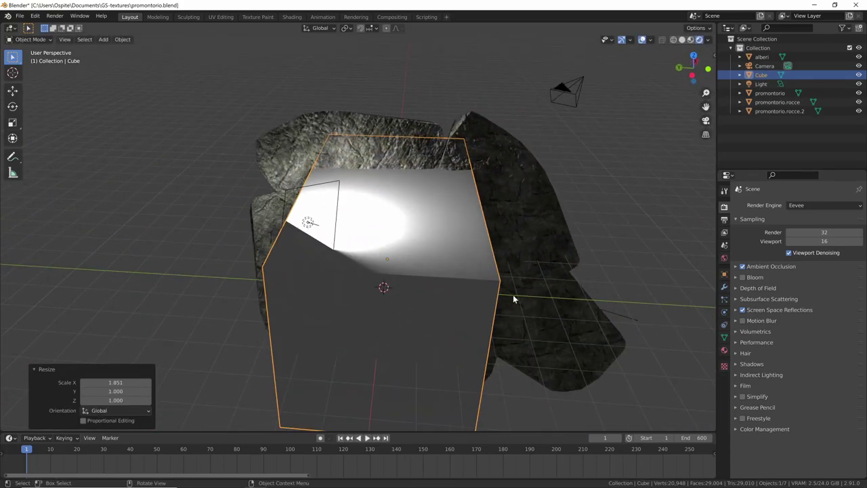
key("s")
key("y")
left_click(565, 283)
mouse_move(565, 284)
middle_mouse_down()
mouse_move(525, 285)
mouse_move(527, 346)
middle_mouse_up()
left_click(724, 350)
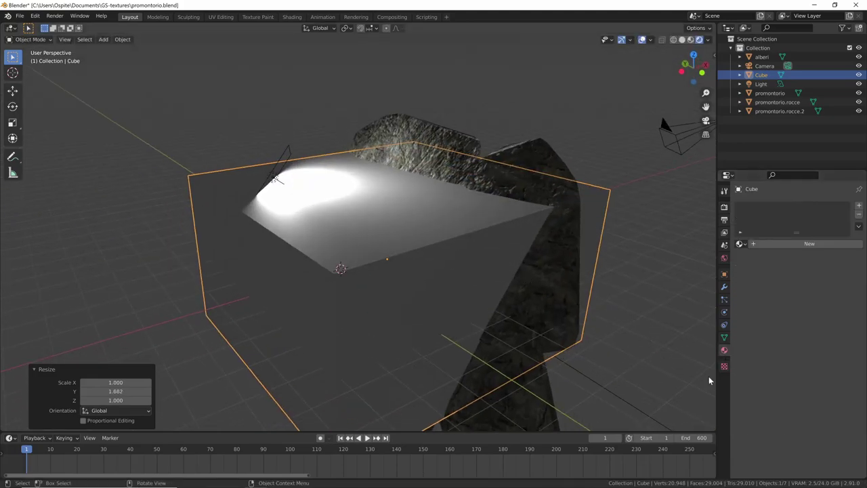
left_click(775, 246)
type("nebbia")
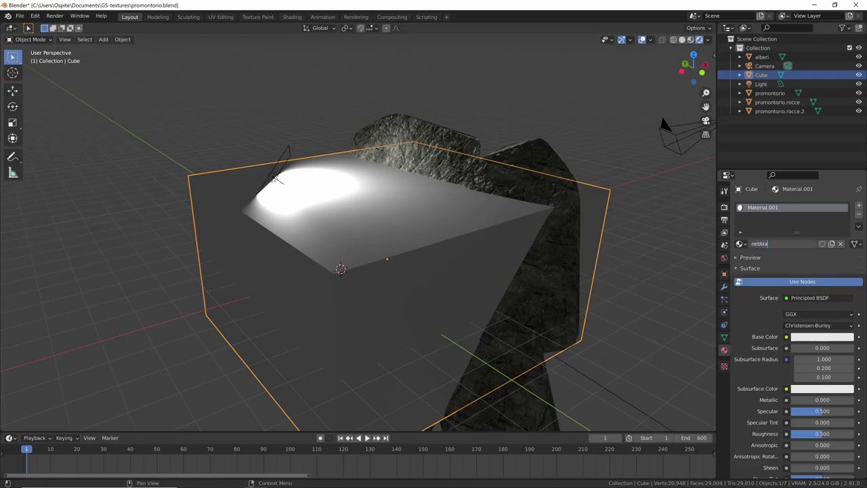
In Shading, delete nebbia's Principled BSDF and search 'v' to pick Principled Volume
left_click(292, 17)
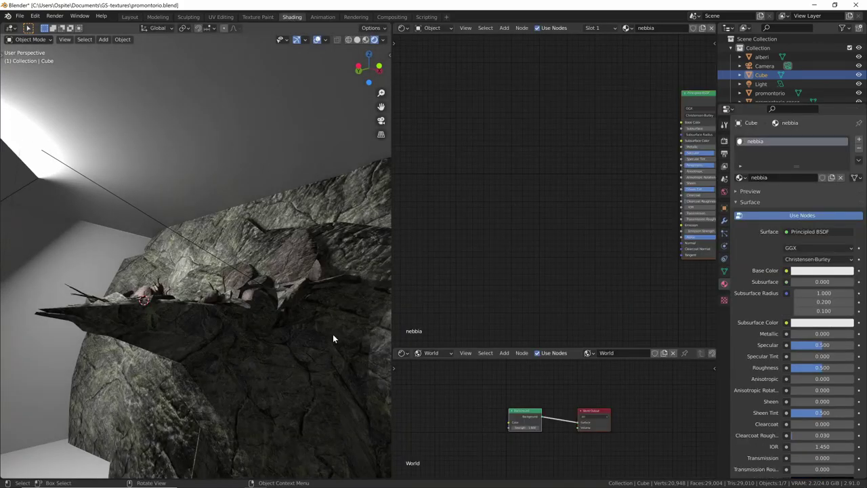
scroll(332, 338, "up", 5)
scroll(232, 372, "down", 2)
scroll(322, 292, "down", 3)
scroll(287, 313, "up", 3)
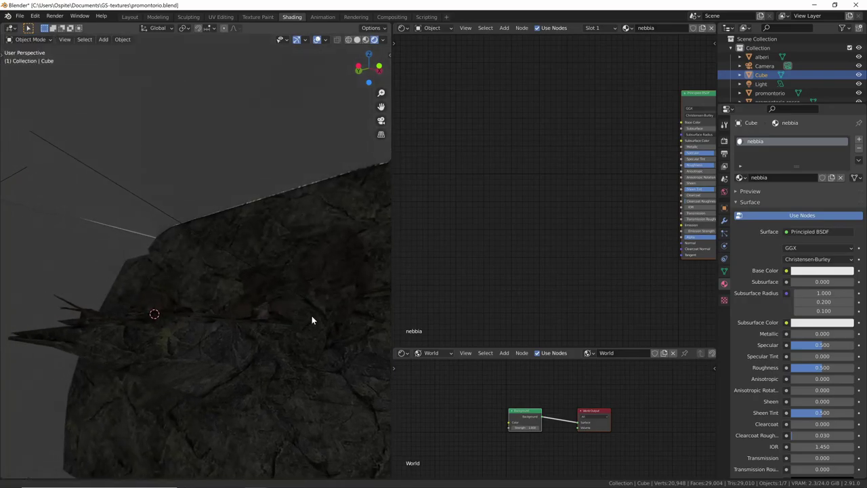
scroll(306, 314, "down", 3)
key("Home")
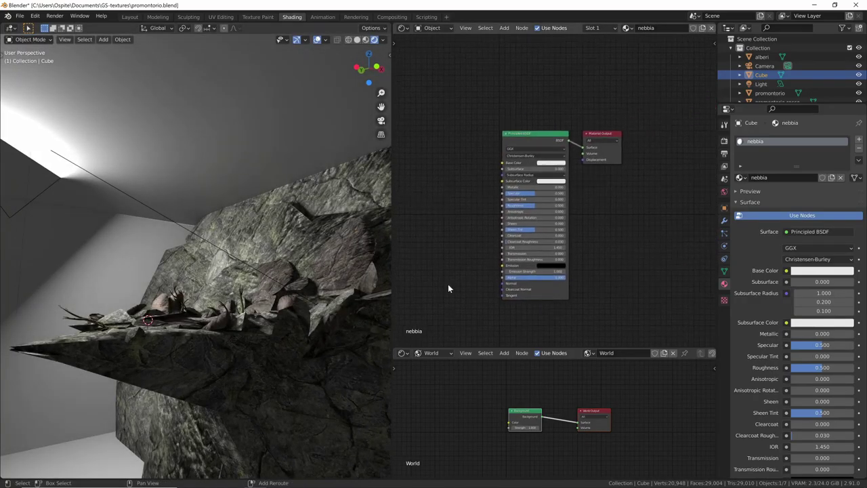
key("x")
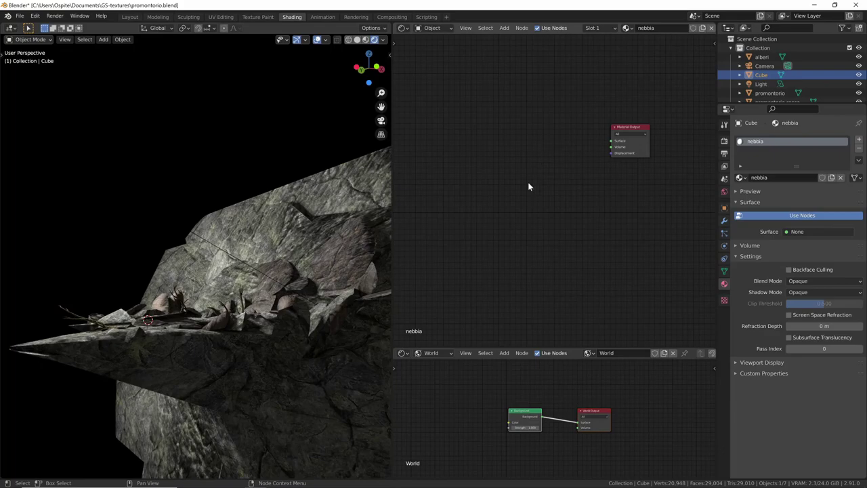
left_click(517, 185)
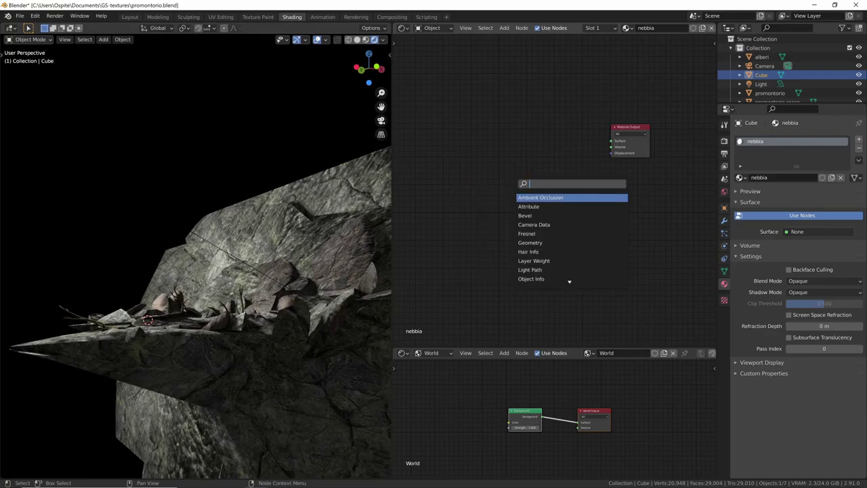
type("vol")
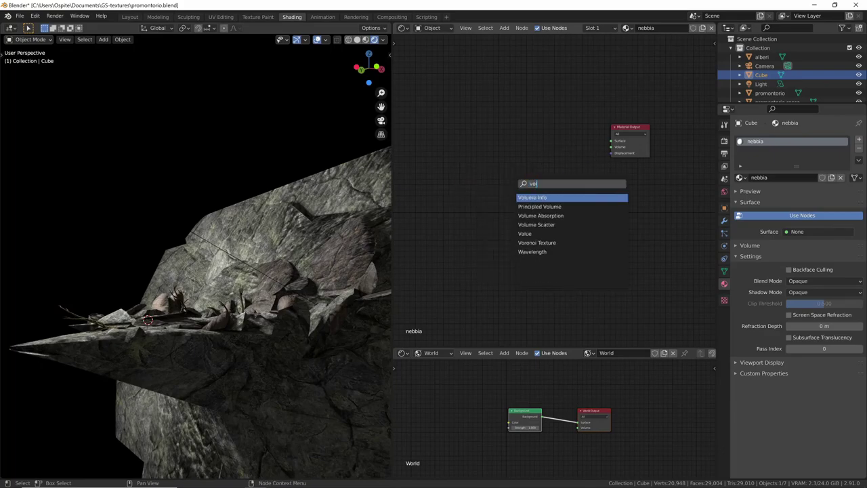
key("Down")
Add the Principled Volume into the Volume output with density 0.050
key("Return")
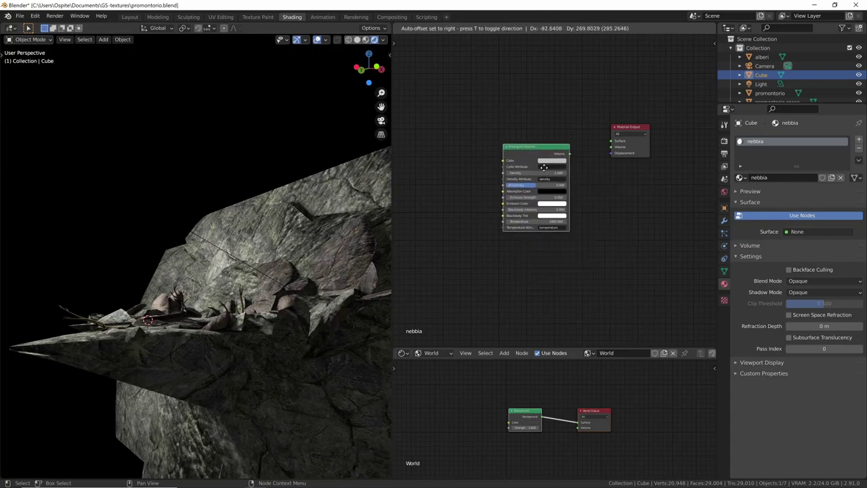
left_click_drag(611, 149, 611, 147)
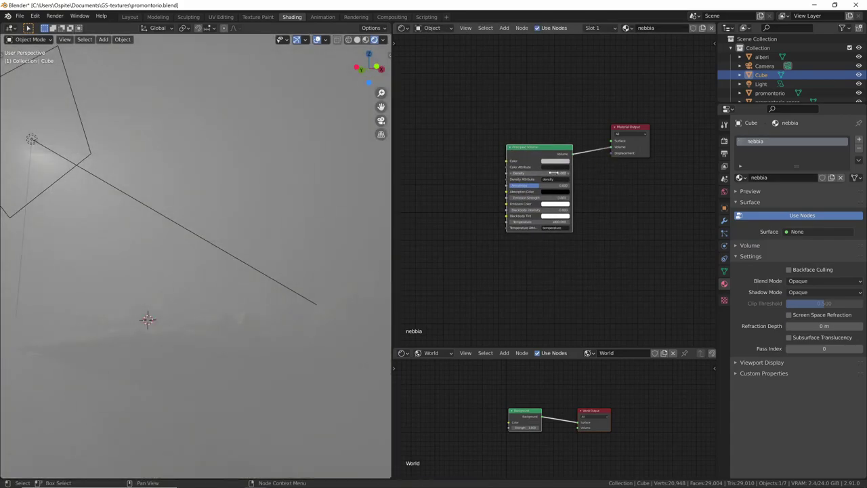
key("Return")
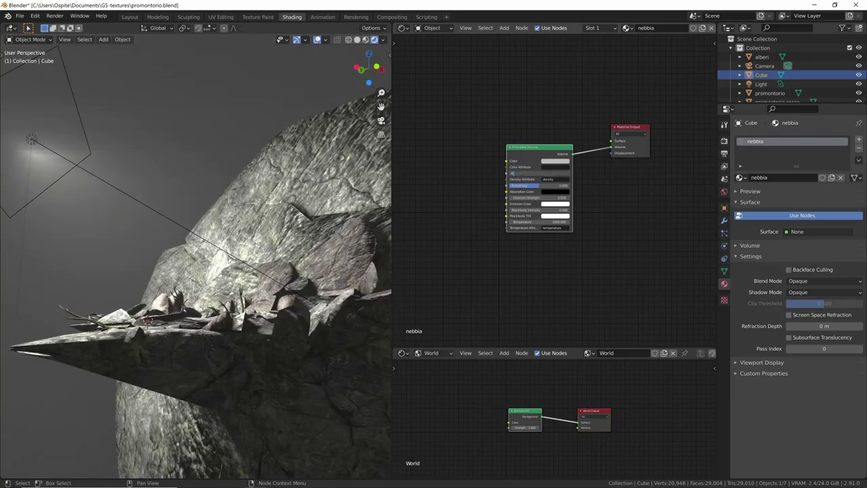
type("5")
key("Return")
Tint the fog volume colour purple-blue after checking the light's colour
mouse_move(247, 383)
middle_mouse_down()
mouse_move(202, 219)
mouse_move(263, 240)
mouse_move(46, 120)
middle_mouse_up()
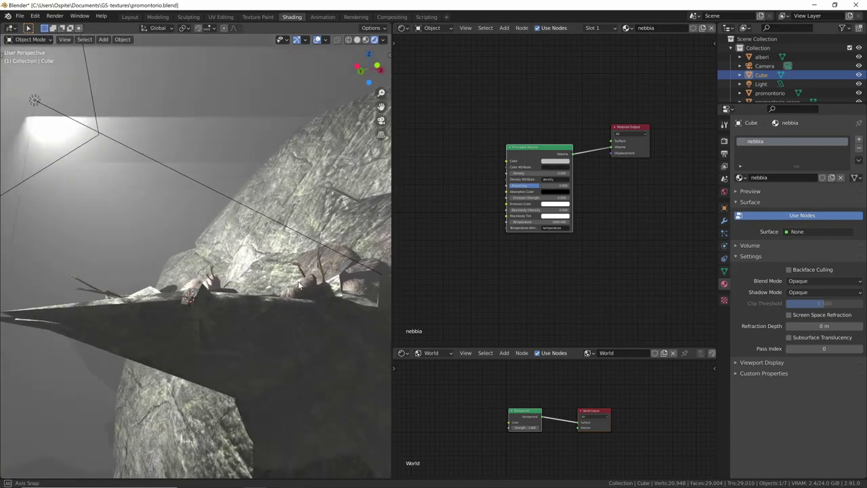
left_click(46, 121)
left_click(815, 190)
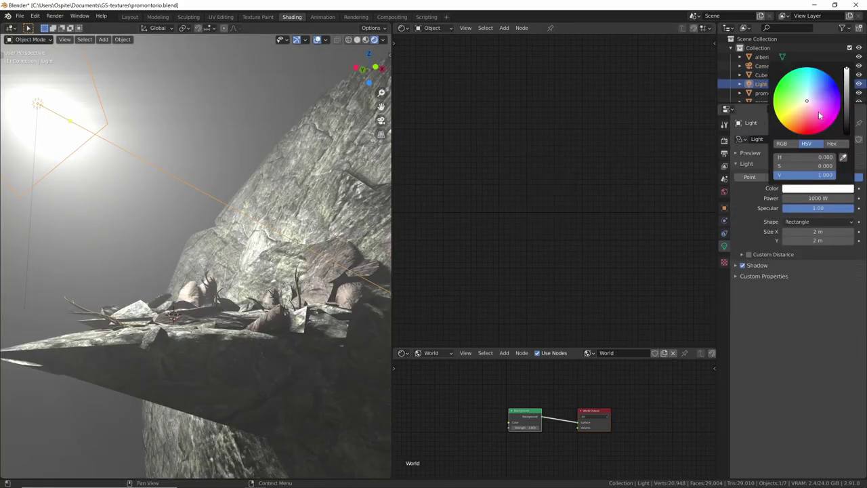
left_click(761, 75)
left_click(564, 162)
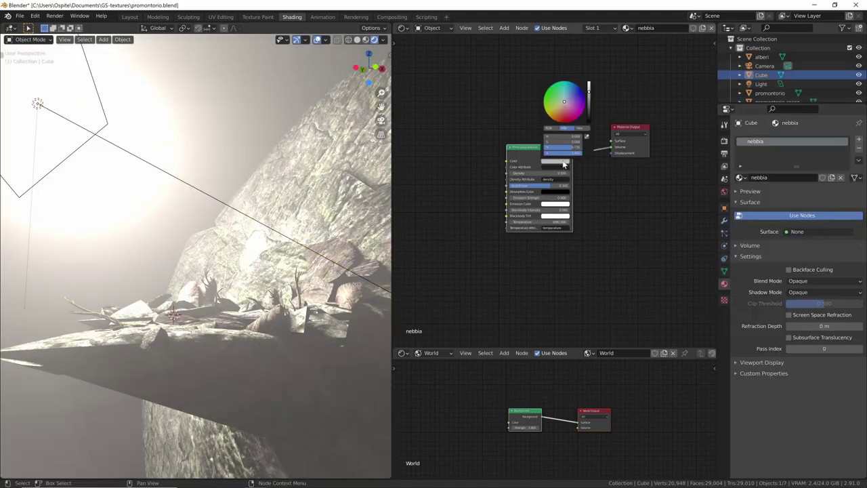
left_click(566, 103)
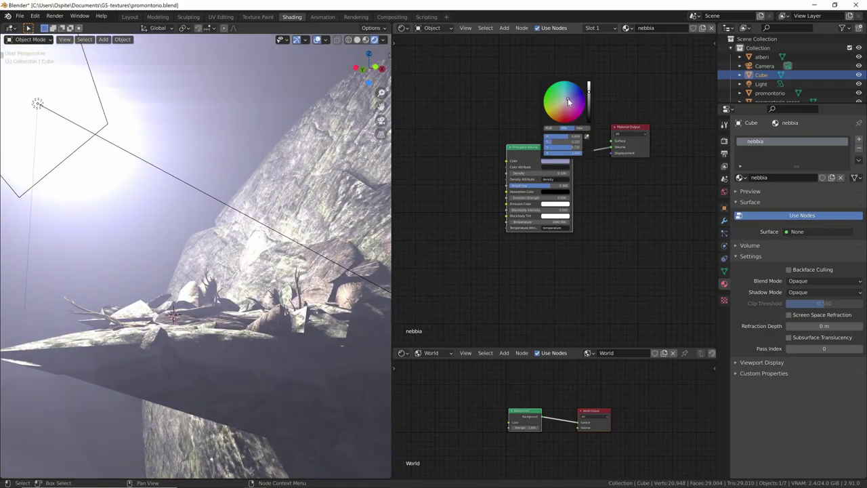
Rotate the light to a new angle and set its power to 1500 W
key("r")
key("r")
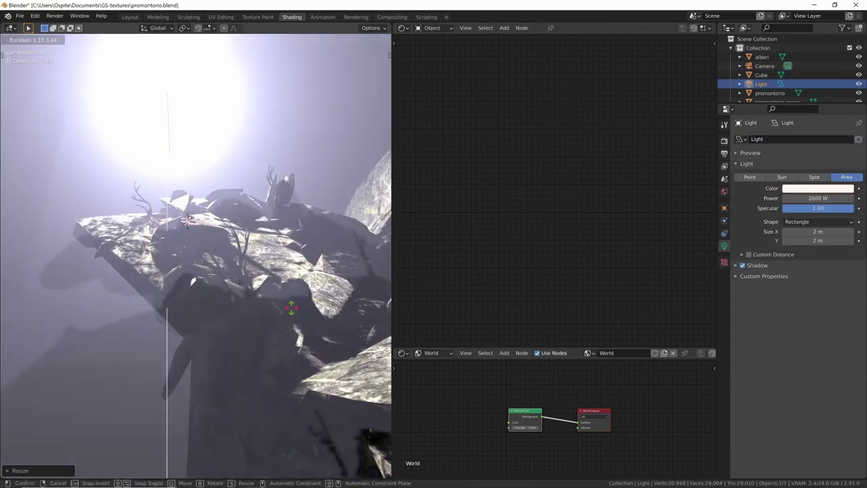
left_click(291, 309)
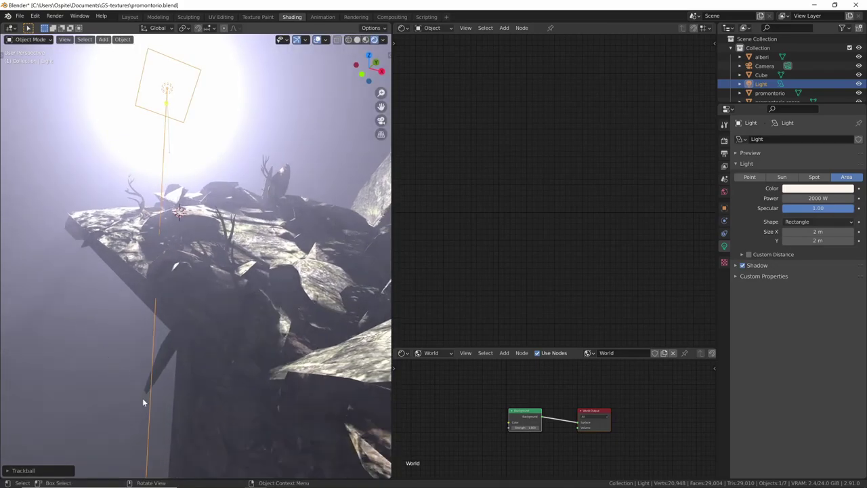
left_click(817, 198)
type("1500")
key("Return")
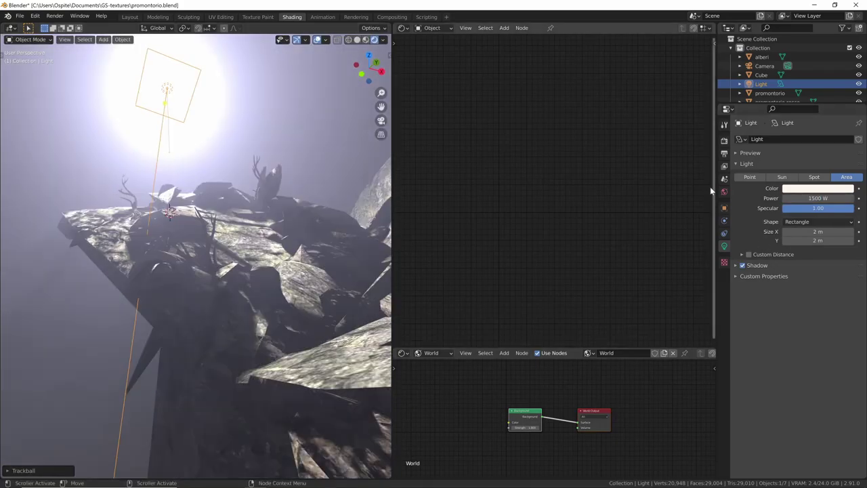
Set the volumetric end distance and a 1 m start, enable volumetric shadows, and adjust light clamping
left_click(724, 141)
left_click(741, 266)
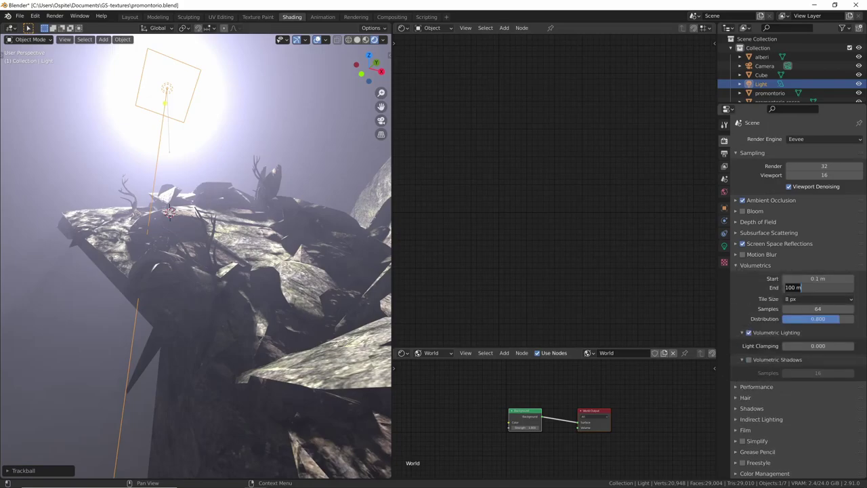
key("Return")
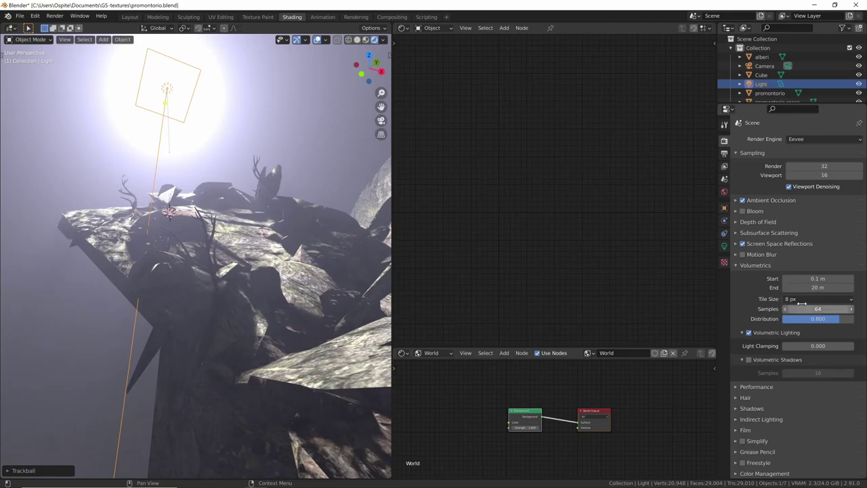
key("Return")
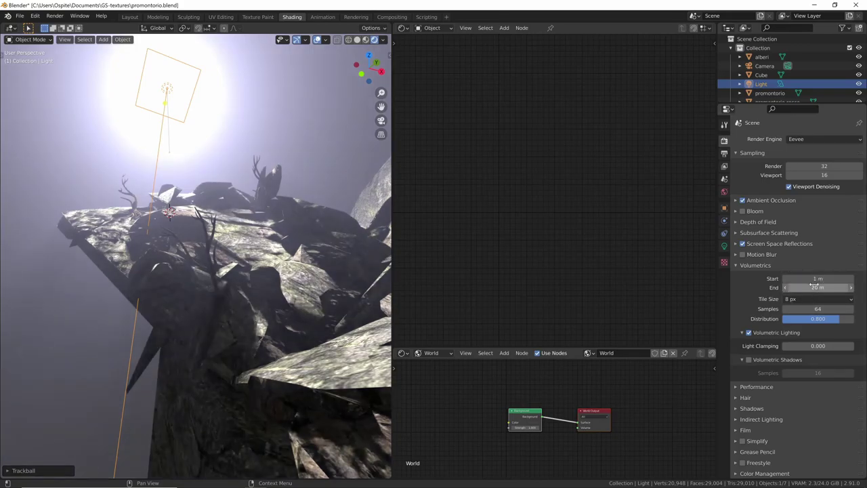
left_click(749, 360)
middle_click_drag(203, 257, 244, 250)
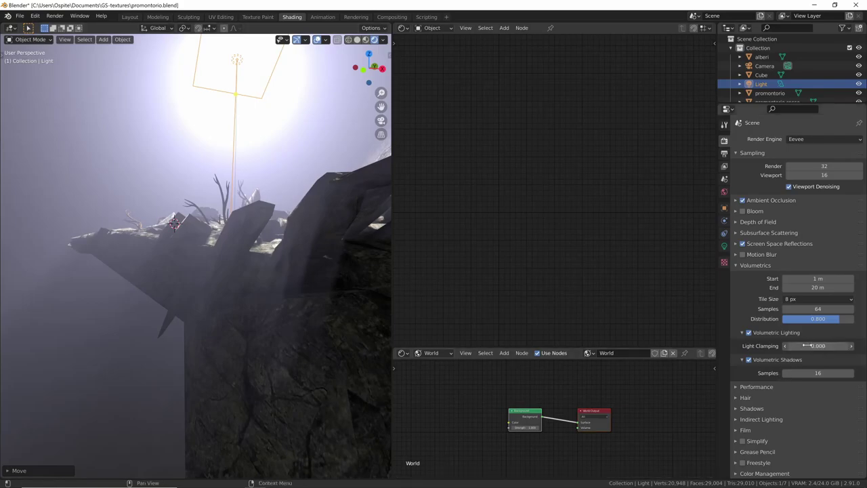
left_click_drag(808, 345, 840, 346)
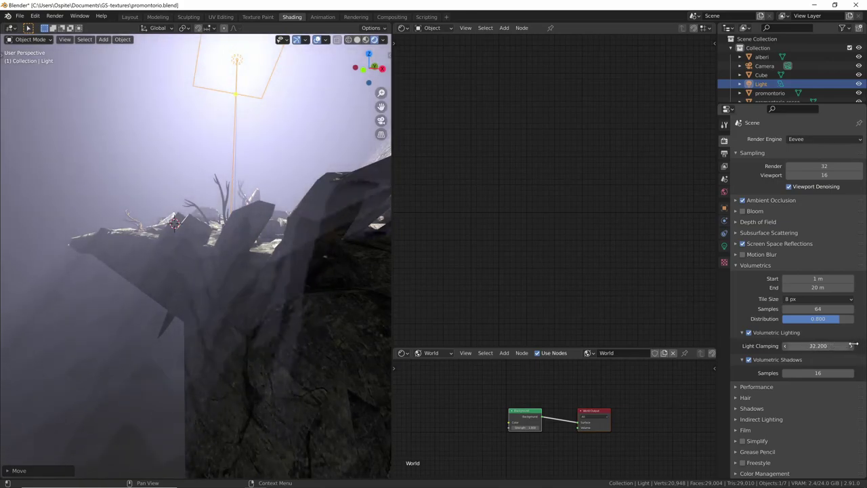
left_click_drag(763, 345, 757, 345)
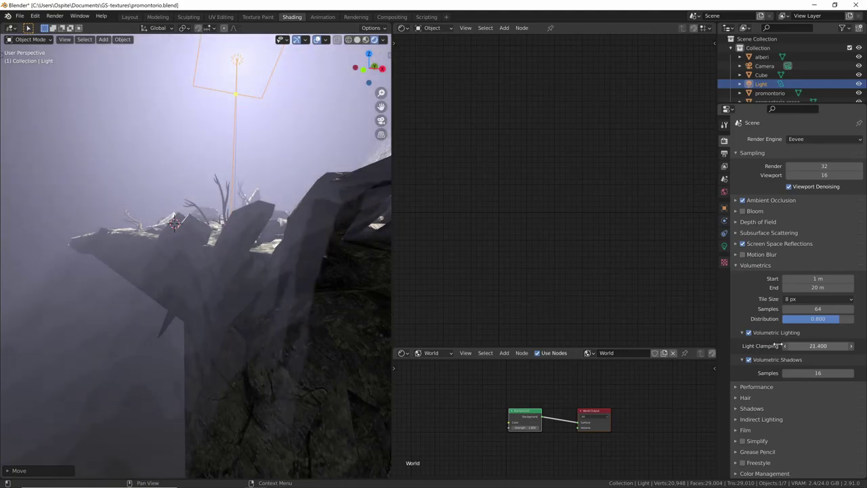
Orbit around the foggy cliff and select the promontorio.rocce rock to show its rocce.001 material
middle_click_drag(231, 302, 279, 312)
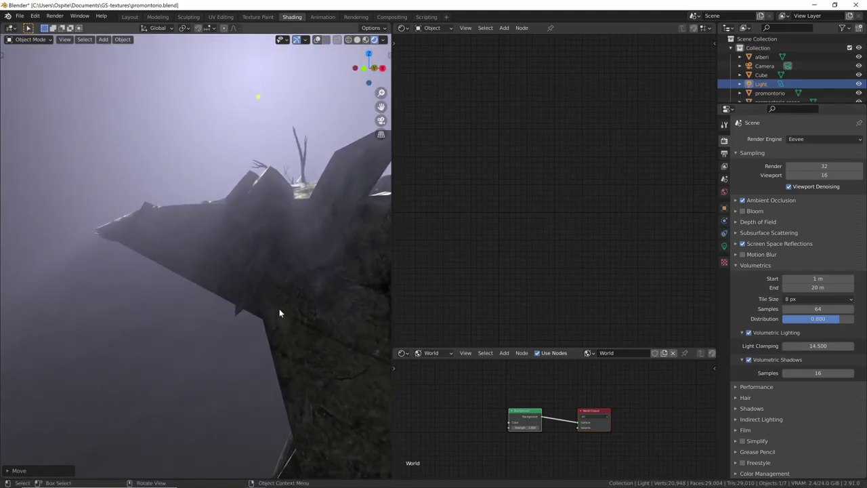
mouse_move(282, 352)
middle_mouse_down()
mouse_move(265, 383)
mouse_move(311, 339)
mouse_move(286, 336)
middle_mouse_up()
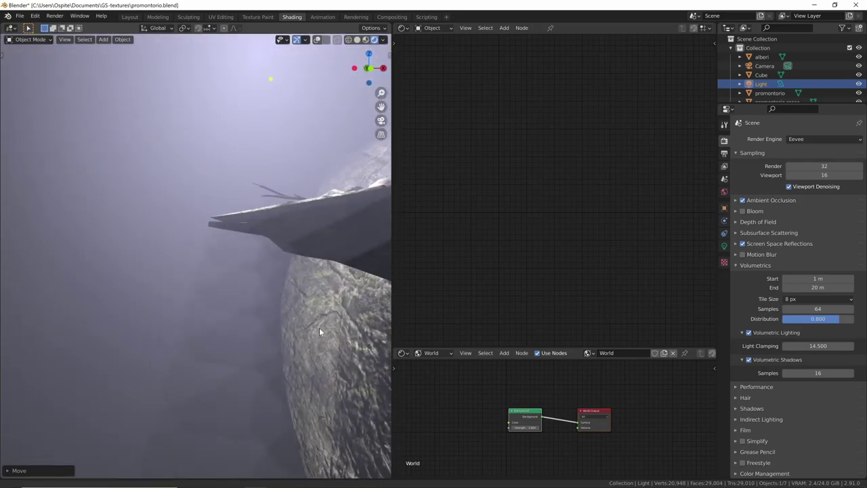
mouse_move(280, 328)
middle_mouse_down()
mouse_move(188, 391)
mouse_move(294, 345)
mouse_move(238, 352)
mouse_move(223, 382)
middle_mouse_up()
left_click(285, 349)
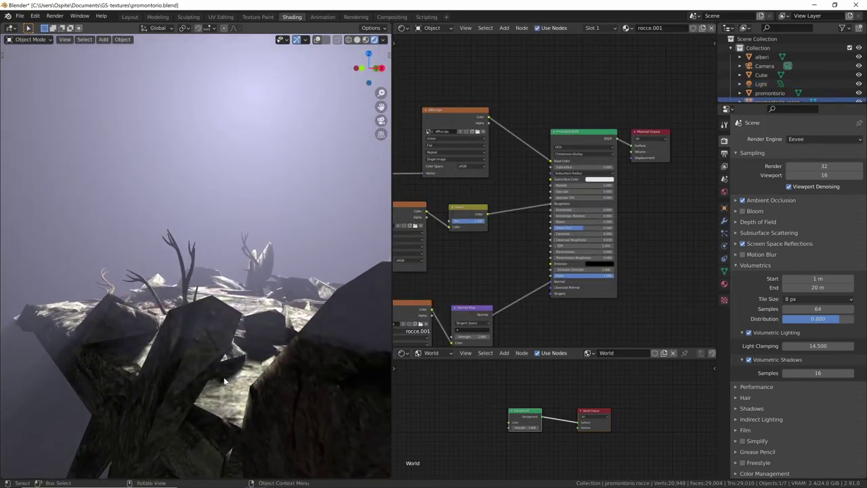
In the Layout workspace, scale the nebbia fog cube taller along Z
left_click(130, 16)
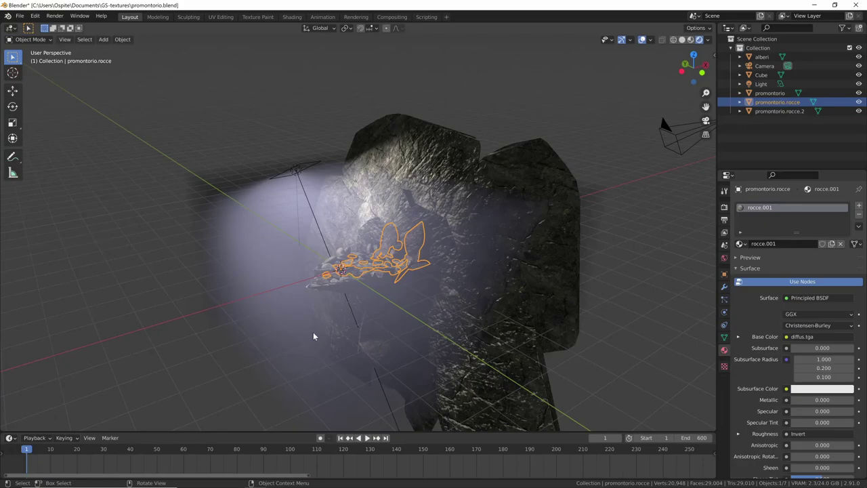
mouse_move(315, 336)
middle_mouse_down()
mouse_move(458, 304)
mouse_move(383, 304)
mouse_move(352, 320)
mouse_move(387, 285)
mouse_move(379, 308)
middle_mouse_up()
left_click(418, 306)
key("s")
key("z")
left_click(429, 294)
Lock the camera to the view and re-aim it so the promontory sits against the sun
key("ctrl+alt+KP_0")
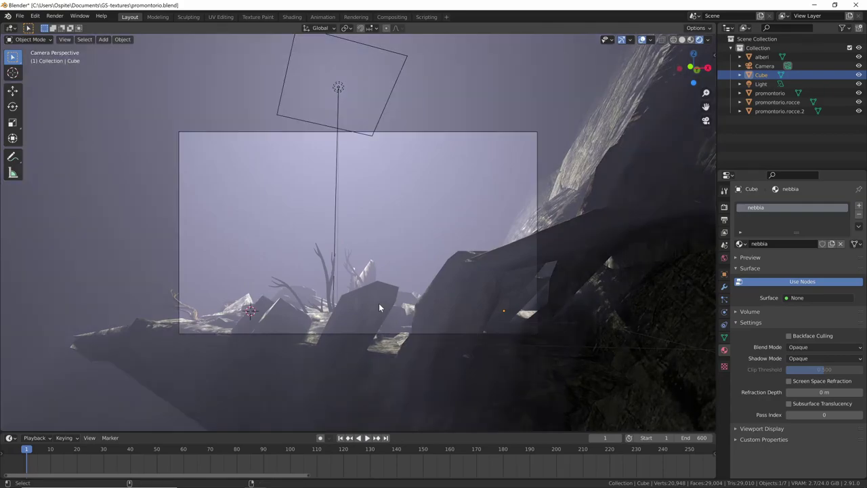
scroll(438, 289, "up", 3)
key("n")
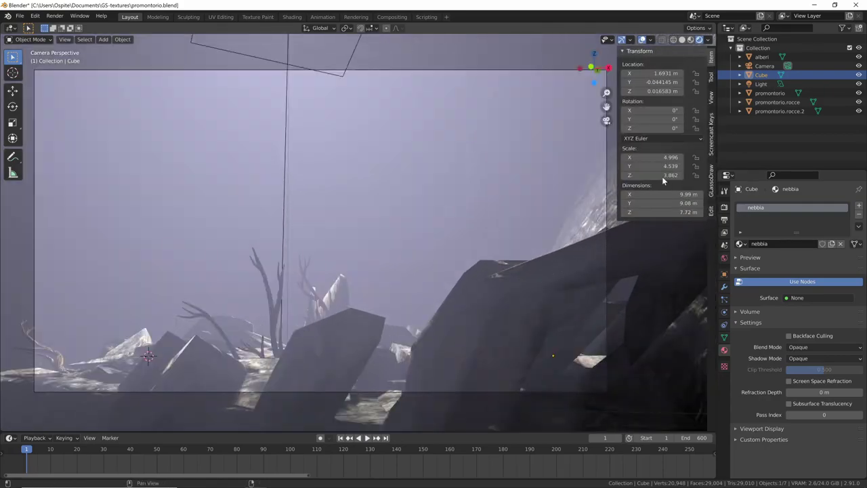
left_click(711, 101)
mouse_move(474, 292)
middle_mouse_down()
mouse_move(406, 329)
mouse_move(424, 319)
middle_mouse_up()
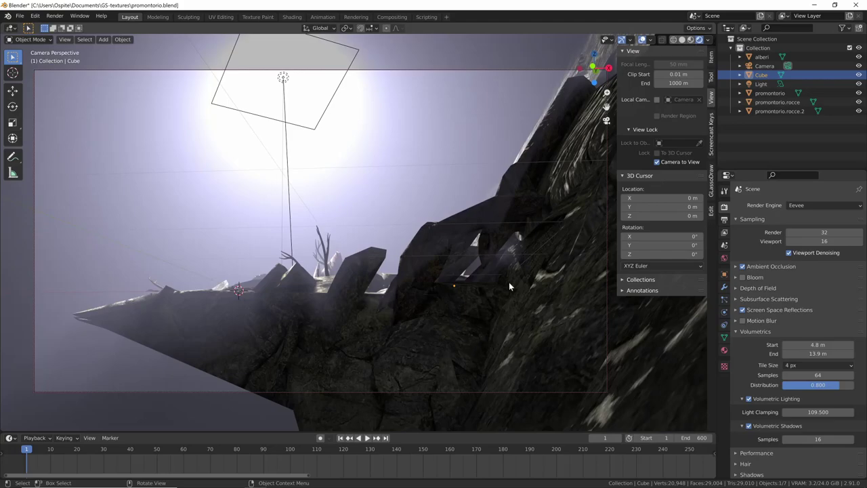
Test-render, apply the 4K DCI 2160p preset (4096×2160, 24 fps), then render the camera view at 4K
key("F12")
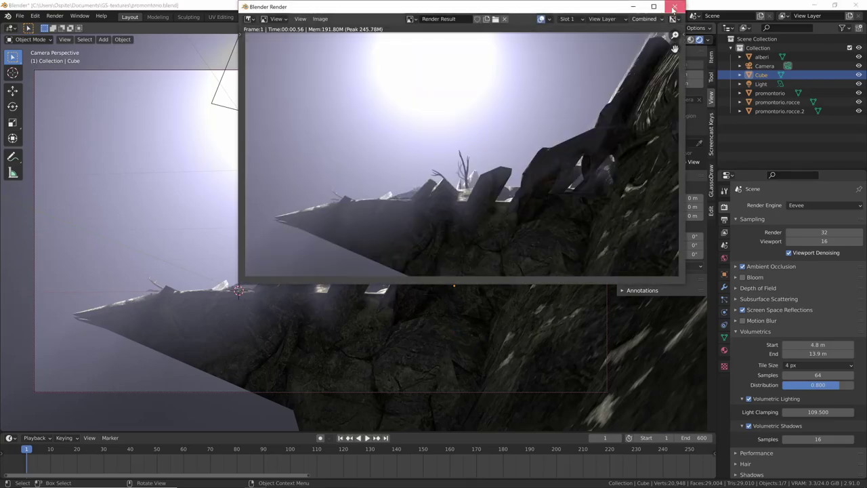
key("Escape")
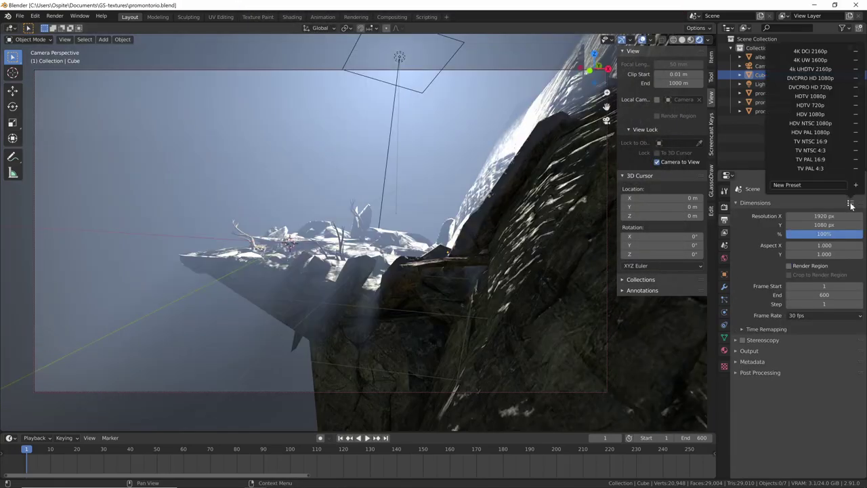
left_click(829, 51)
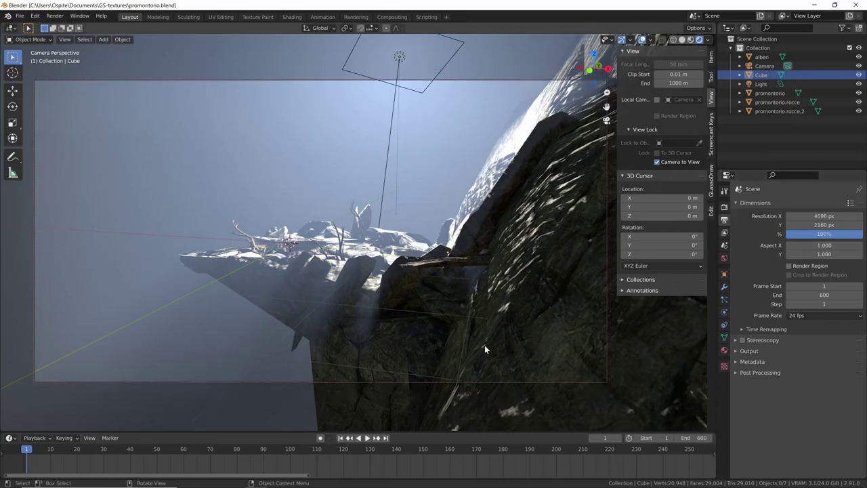
key("F12")
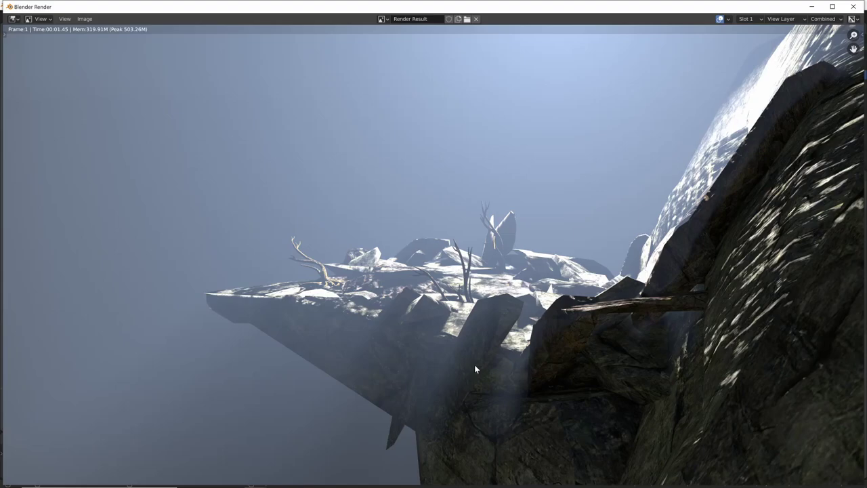
left_click_drag(603, 8, 601, 2)
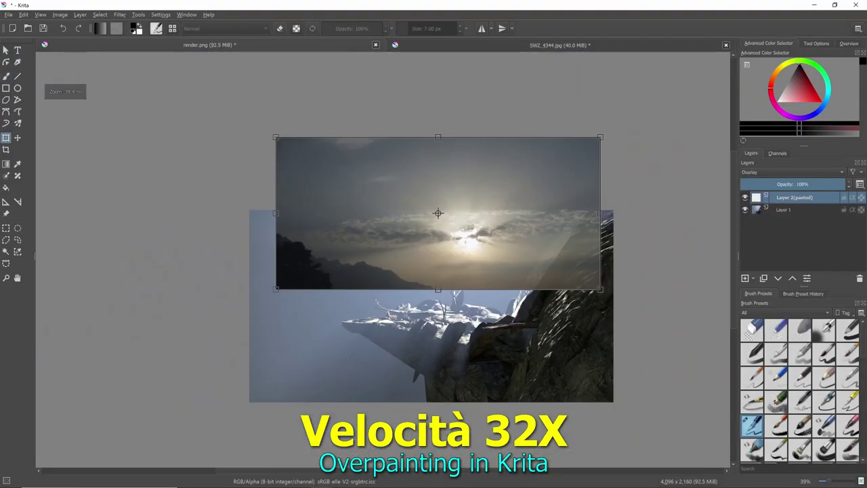
Stretch the sky photo over the render, add a transparency mask, and paint fog over the upper-left sky
left_click_drag(438, 212, 433, 170)
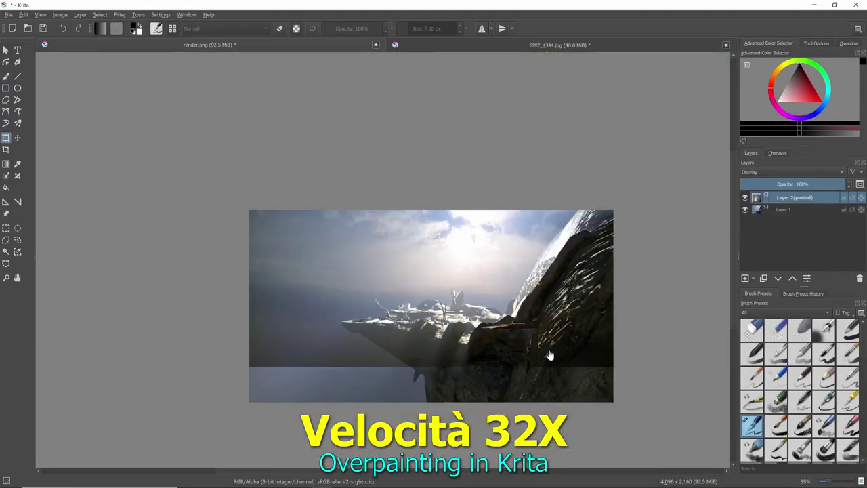
left_click(746, 279)
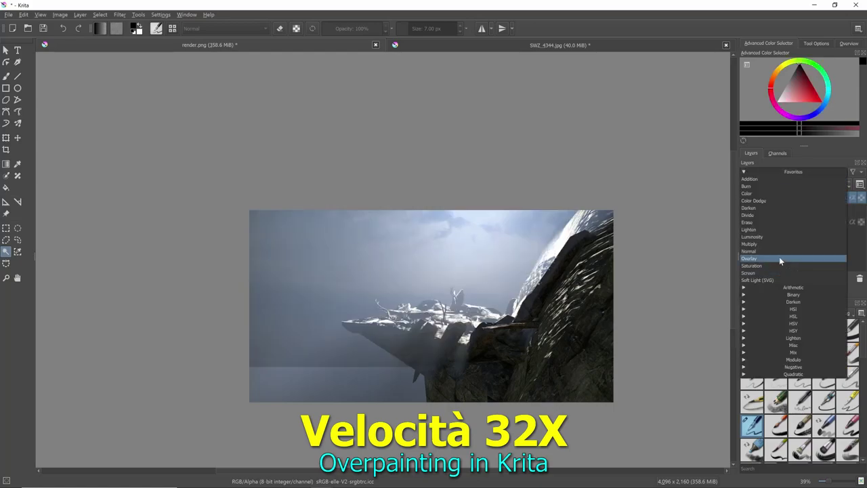
scroll(433, 271, "up", 3)
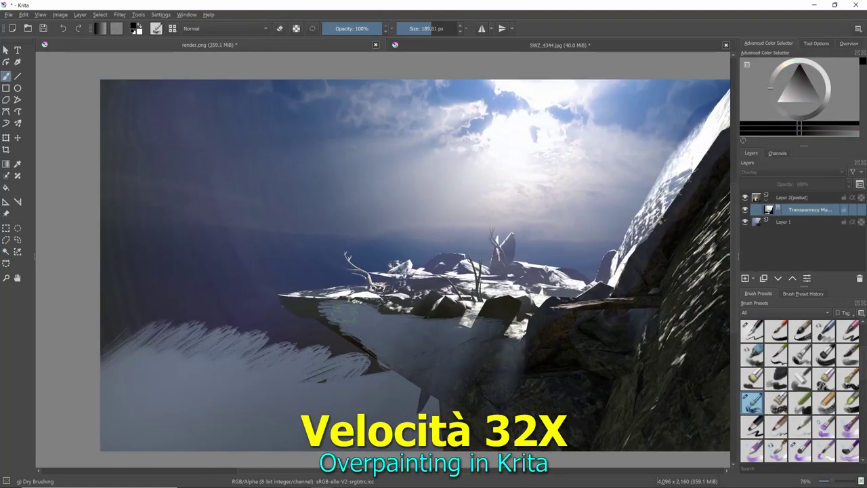
mouse_move(170, 271)
left_mouse_down()
mouse_move(383, 305)
mouse_move(176, 122)
left_mouse_up()
left_click_drag(135, 101, 271, 149)
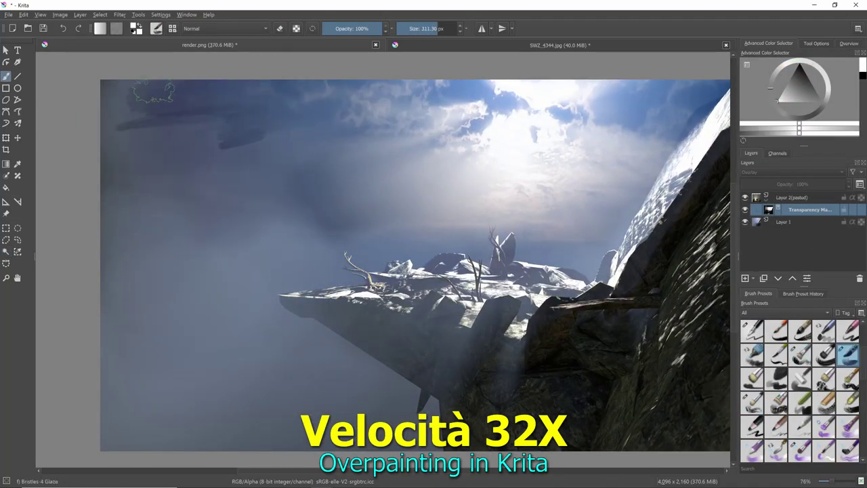
right_click(223, 232)
left_click_drag(122, 169, 111, 130)
left_click_drag(169, 257, 312, 224)
left_click_drag(176, 230, 298, 257)
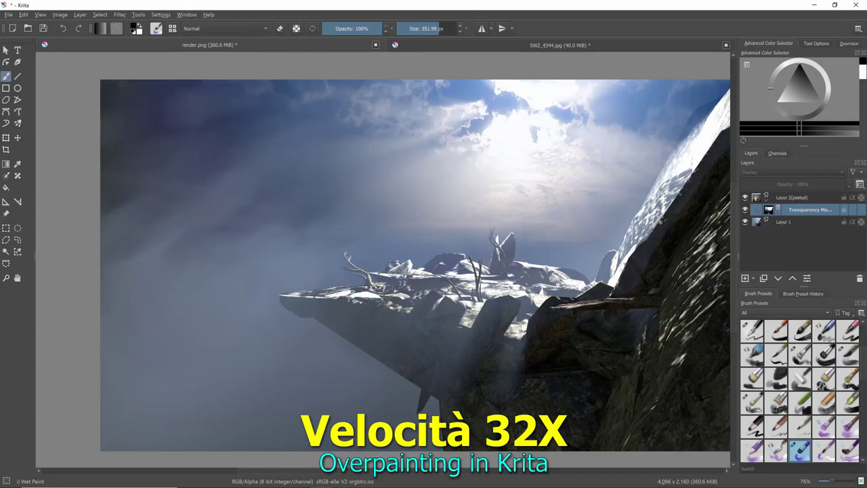
left_click_drag(169, 204, 311, 156)
mouse_move(163, 143)
left_mouse_down()
mouse_move(210, 139)
mouse_move(298, 162)
mouse_move(352, 196)
left_mouse_up()
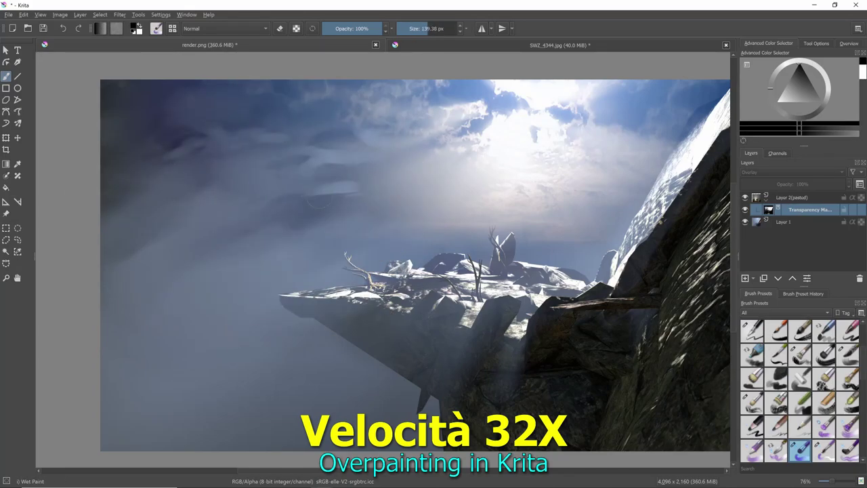
left_click_drag(163, 122, 284, 122)
left_click_drag(109, 204, 250, 258)
Soften and lighten the upper-left fog with the Wet Bristles Rough brush, then switch to white
middle_click_drag(407, 271, 369, 271)
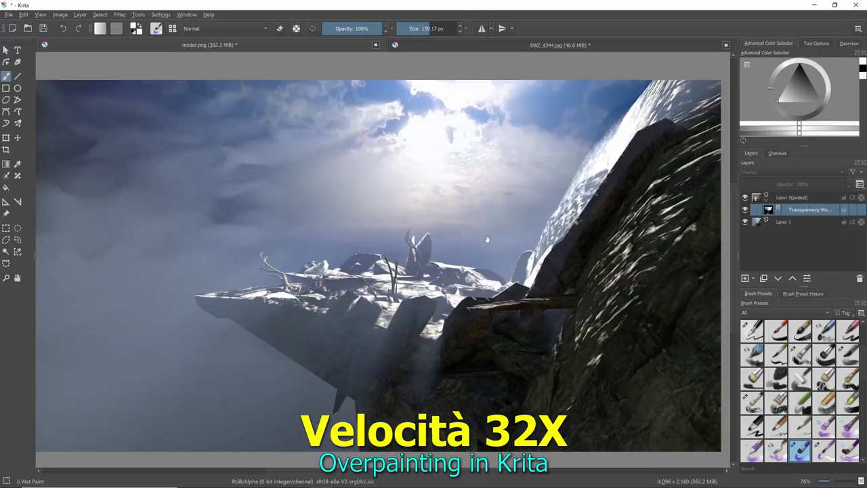
left_click(846, 427)
left_click(788, 81)
left_click_drag(149, 149, 338, 231)
left_click_drag(217, 165, 325, 132)
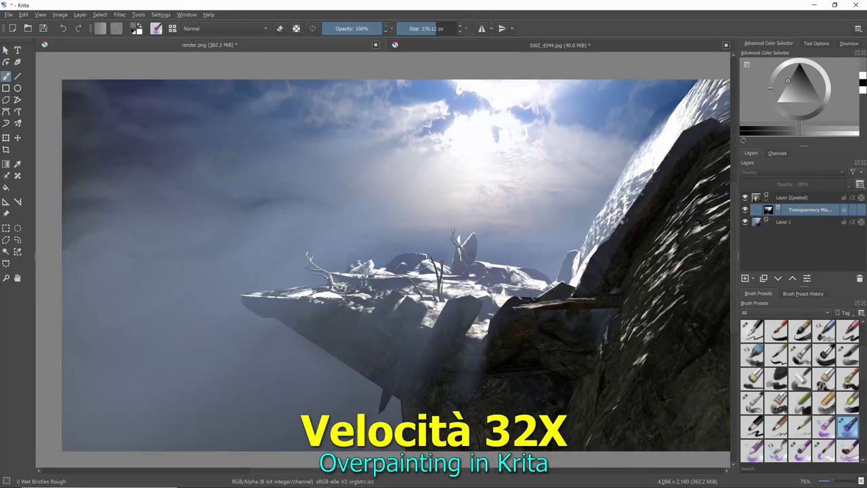
left_click(800, 129)
Preview the fog mask in greyscale, switch to Layer 1, and pick Wet Paint Details and Dry Brushing brushes and colours
left_click(768, 210, "alt")
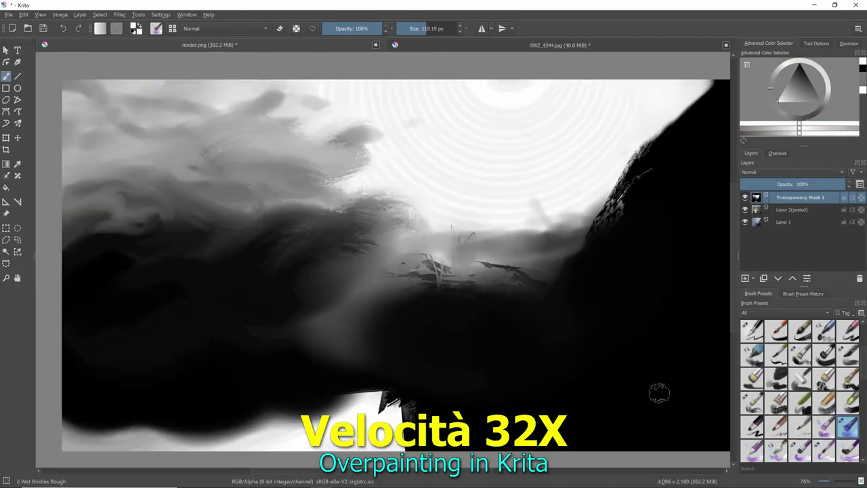
left_click(768, 210, "alt")
left_click(785, 222)
left_click(824, 450)
left_click(799, 129)
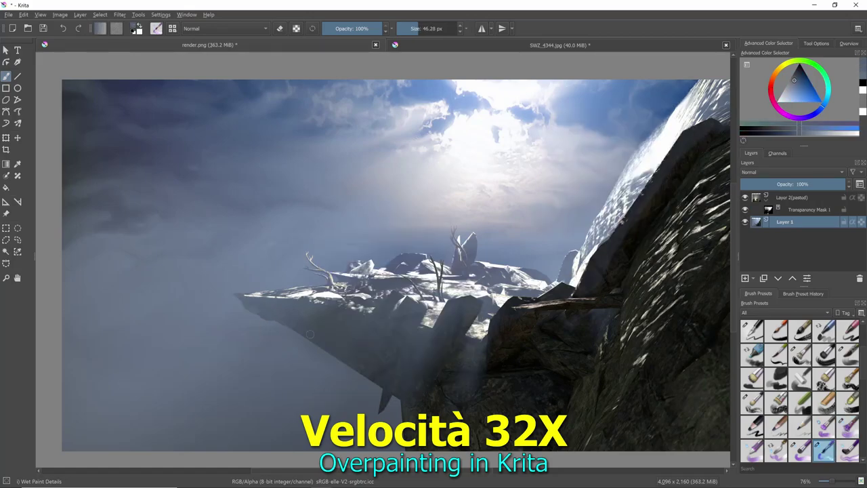
left_click(752, 402)
scroll(366, 271, "up", 3)
right_click(365, 310)
left_click(366, 310)
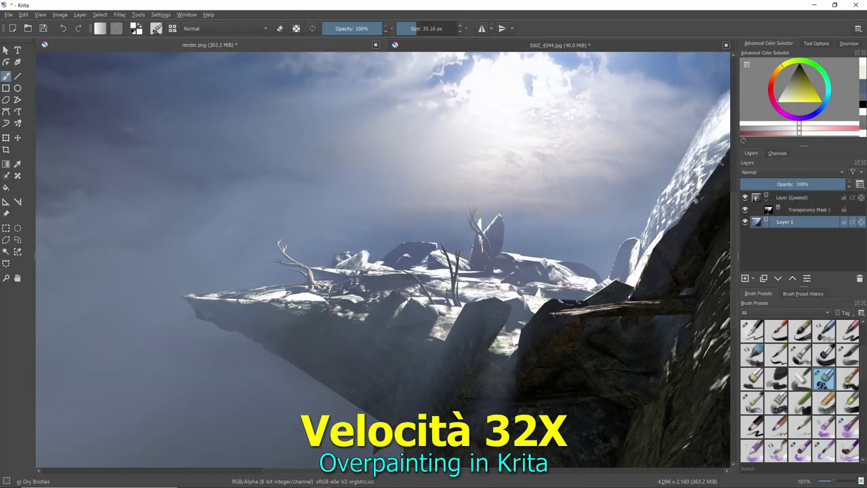
Merge the sky and render into one layer with Ctrl+E and darken the lower rock
key("ctrl+e")
scroll(403, 346, "down", 3)
middle_click_drag(402, 347, 396, 344)
left_click_drag(366, 380, 357, 370)
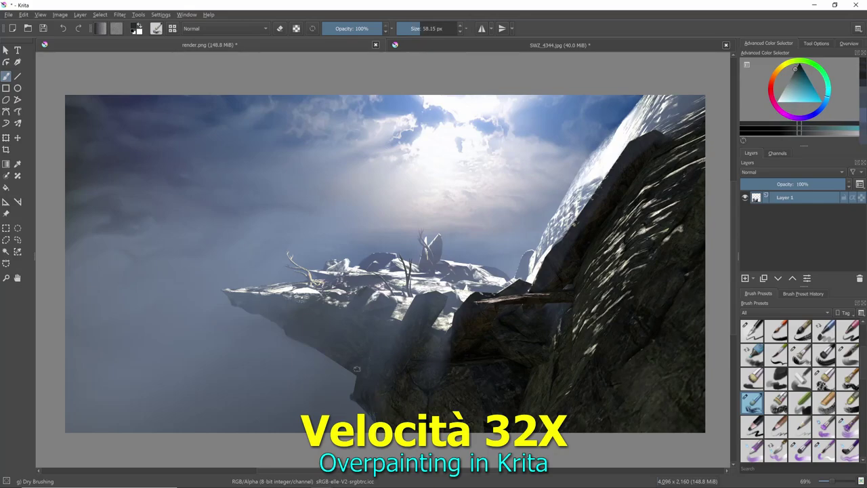
Paint dark and detailed strokes over the right cliff with Bristles-2 Flat Rough, Dry Brushing and Wet Paint Details
left_click(823, 451)
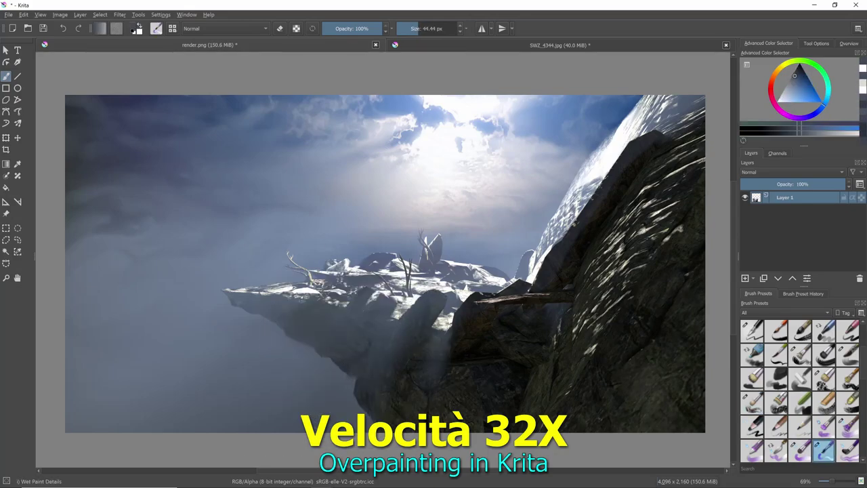
right_click(439, 330)
left_click_drag(535, 319, 582, 312)
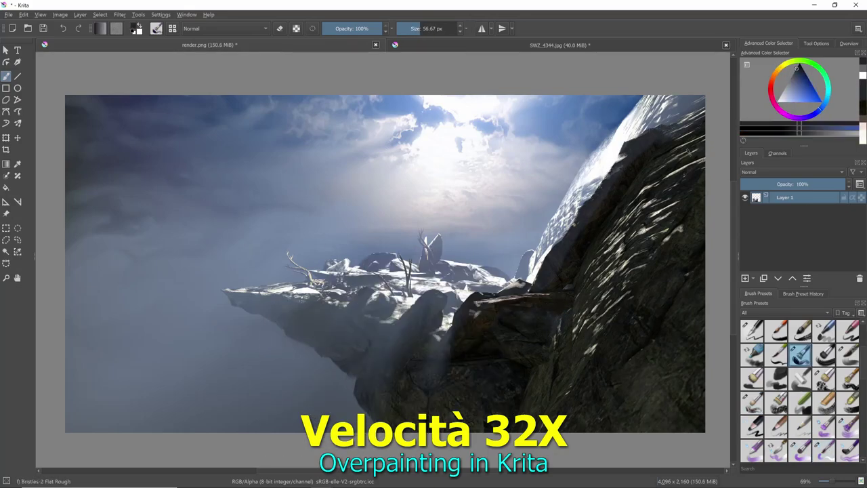
left_click(752, 402)
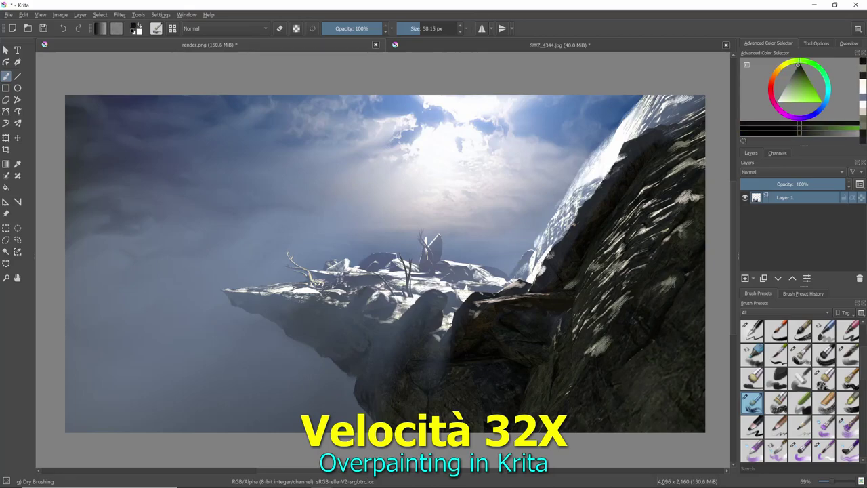
left_click(823, 450)
left_click_drag(535, 271, 569, 239)
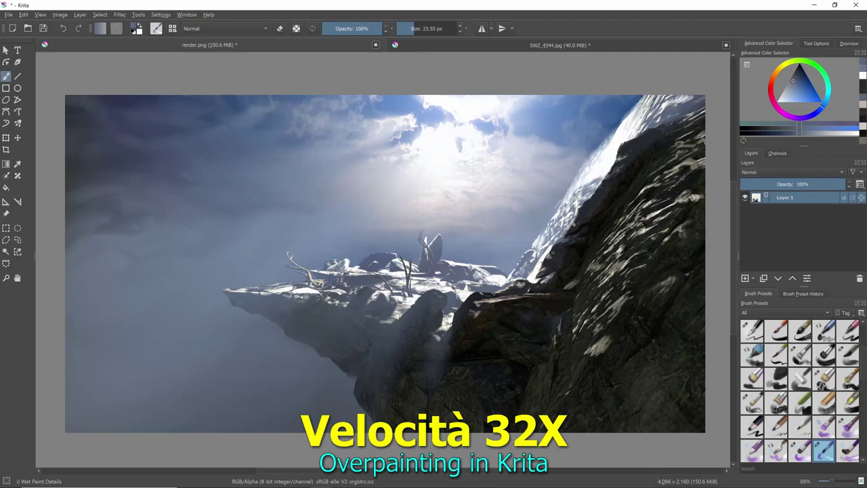
scroll(440, 258, "up", 3, "ctrl")
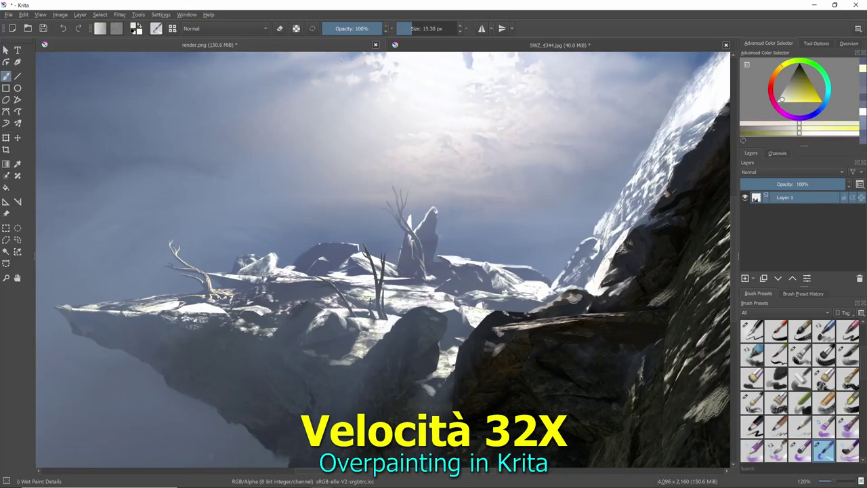